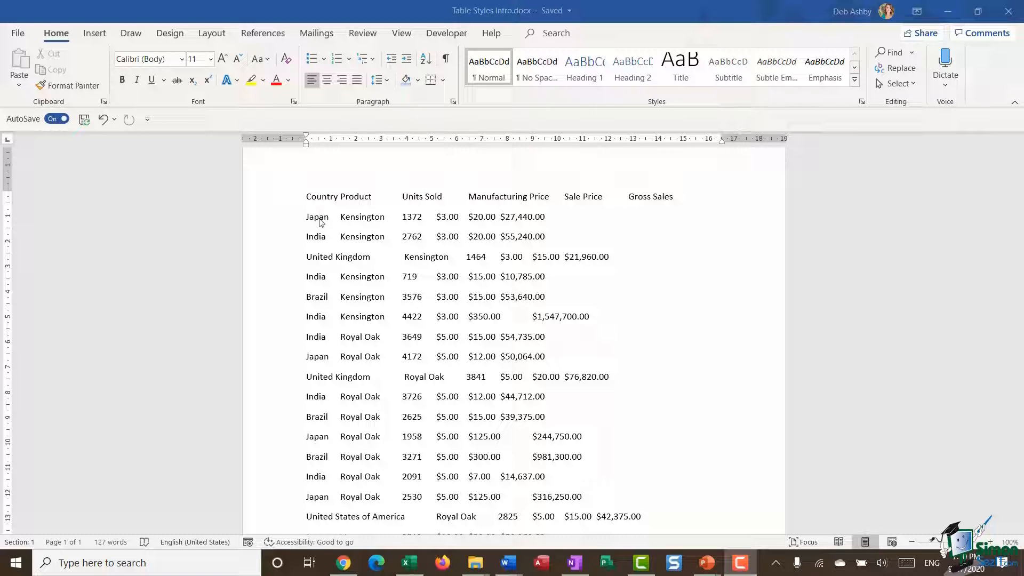
# Step: Examine how the header and data rows of the sales text are separated, showing and hiding the formatting marks
pyautogui.scroll(-3, 444, 272)
pyautogui.scroll(4, 444, 272)
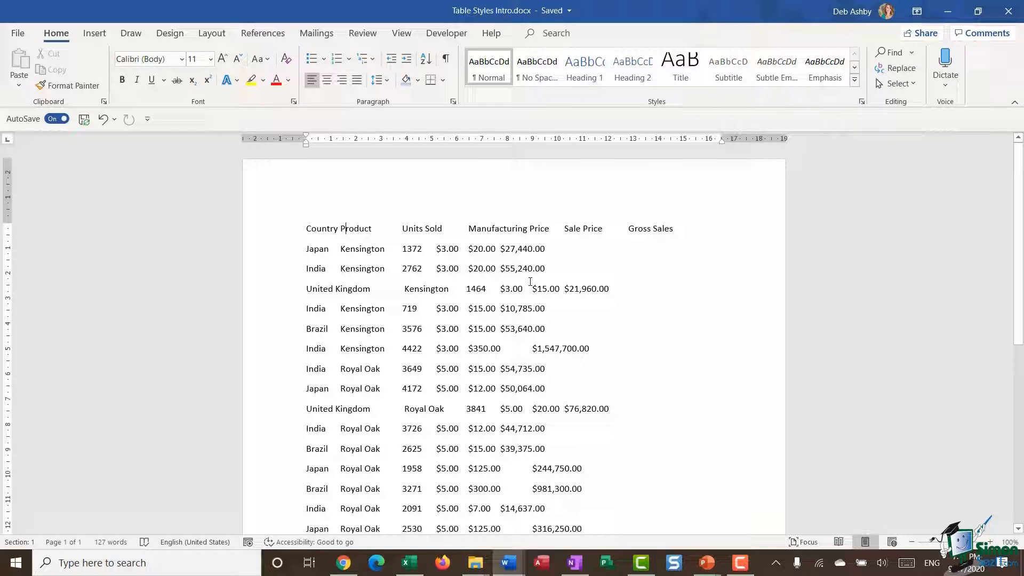
pyautogui.click(271, 234)
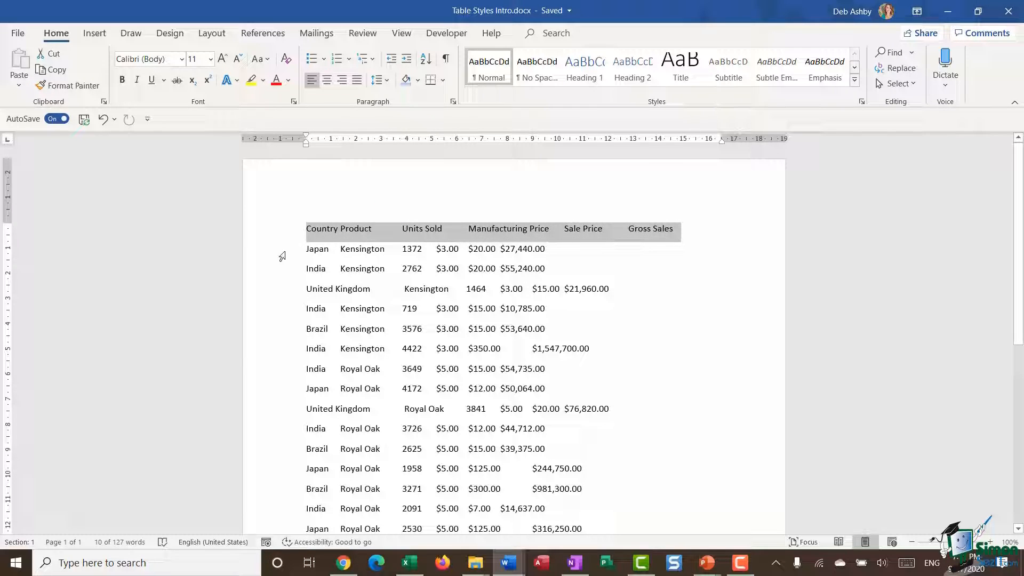
pyautogui.moveTo(282, 261); pyautogui.dragTo(273, 391)
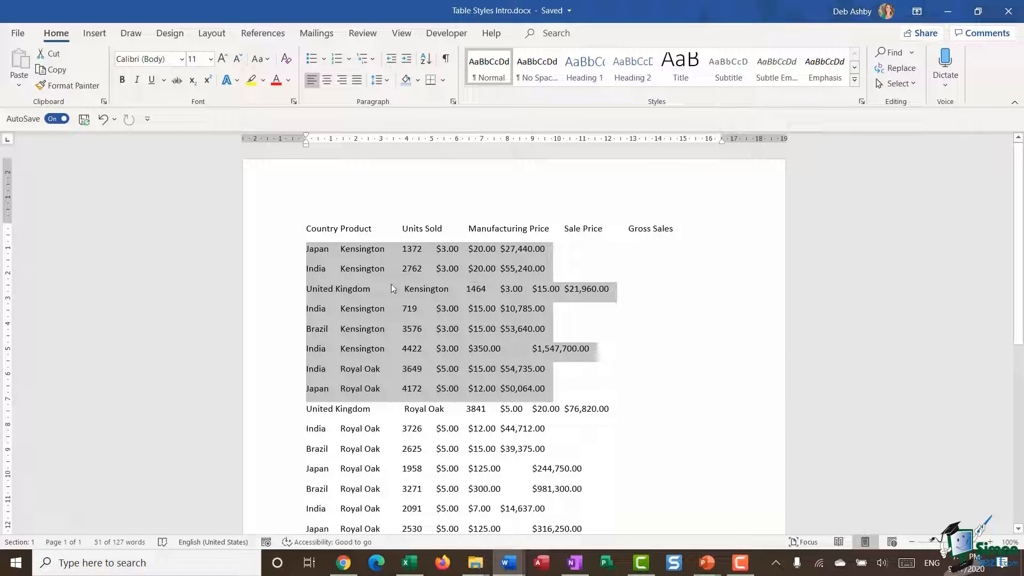
pyautogui.click(325, 253)
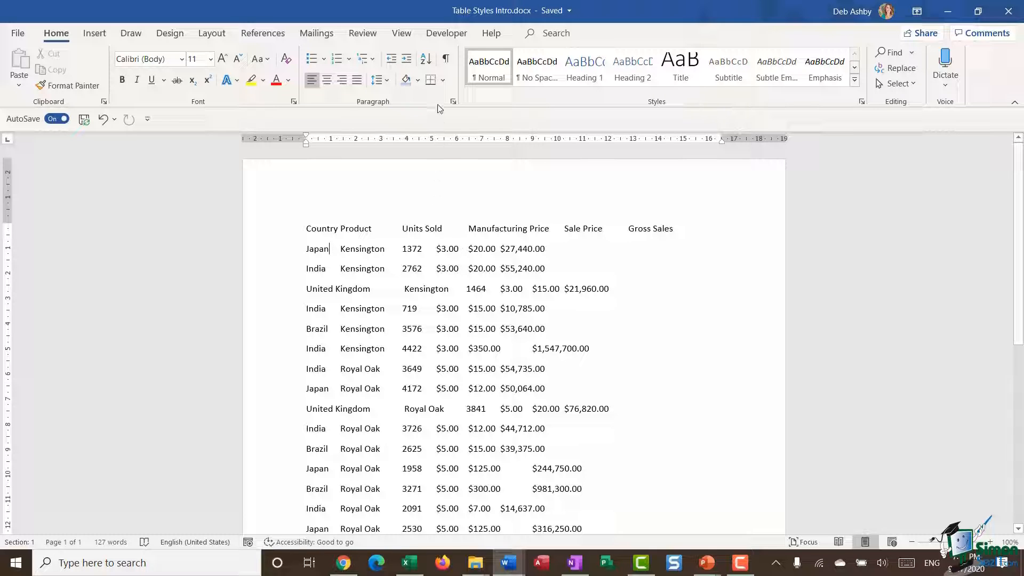
pyautogui.click(447, 60)
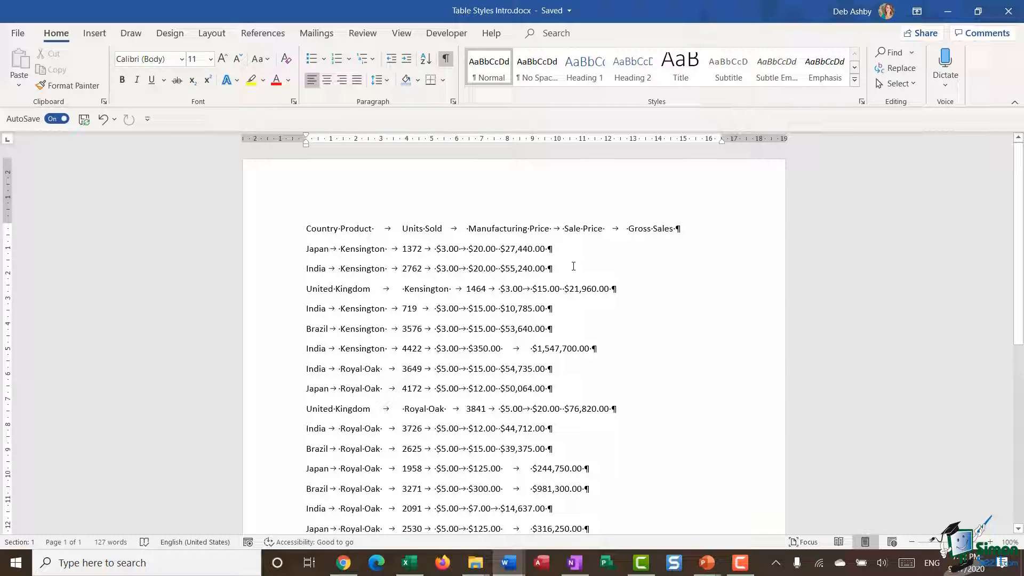
pyautogui.click(446, 59)
# Step: Convert all the sales text, including the header line, into a seven-column table separated at tabs
pyautogui.scroll(-1, 516, 270)
pyautogui.scroll(1, 516, 269)
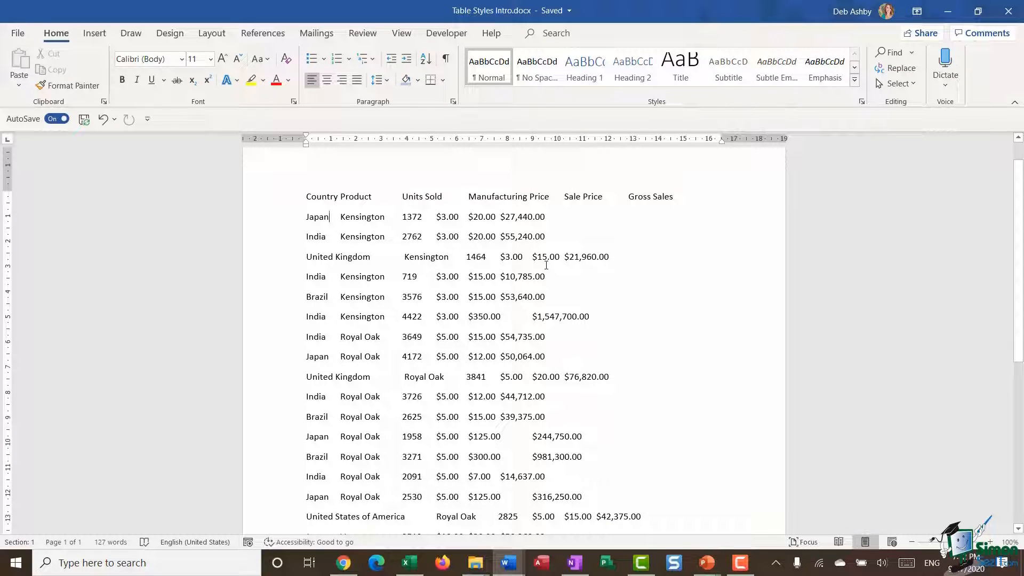
pyautogui.moveTo(306, 198); pyautogui.dragTo(654, 370)
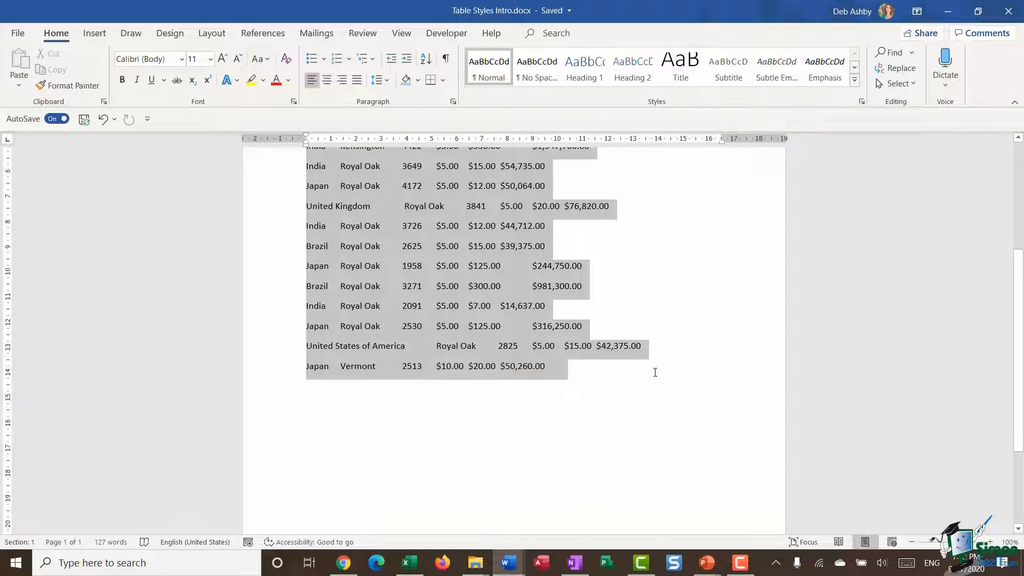
pyautogui.scroll(3, 682, 300)
pyautogui.click(98, 38)
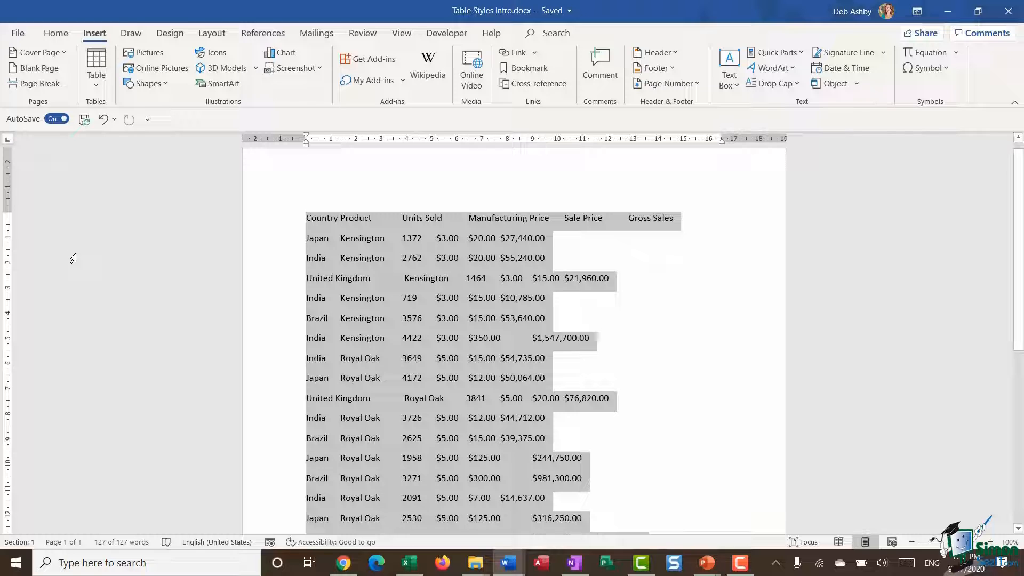
pyautogui.click(95, 82)
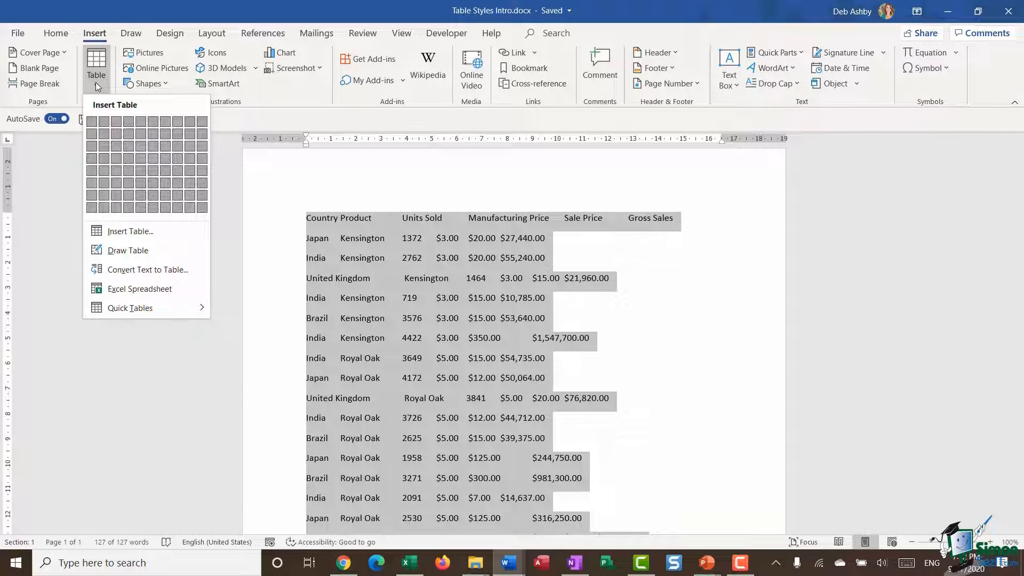
pyautogui.click(191, 273)
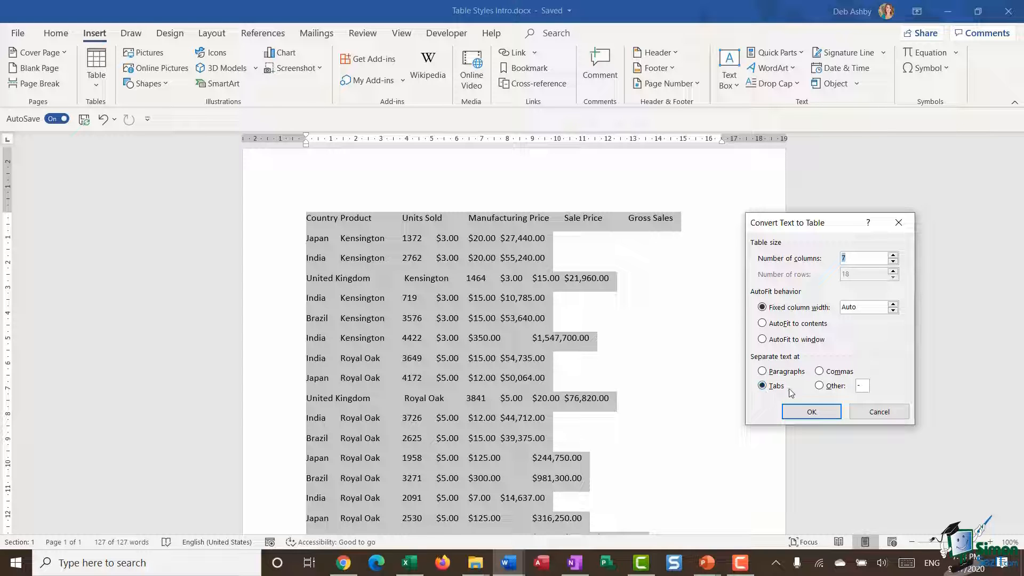
pyautogui.click(811, 411)
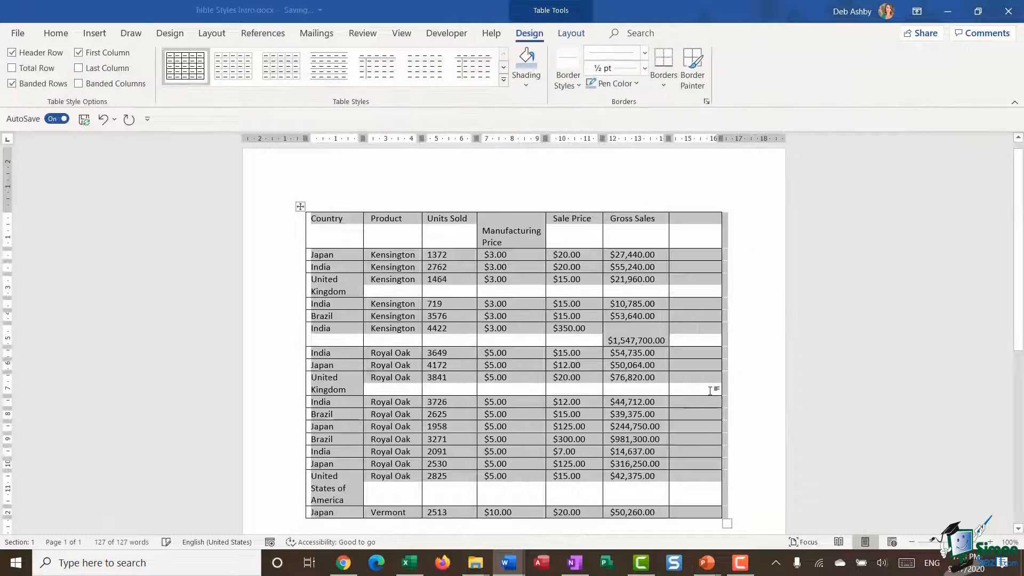
# Step: Delete the empty column after Gross Sales from the table
pyautogui.scroll(-2, 753, 345)
pyautogui.scroll(2, 753, 345)
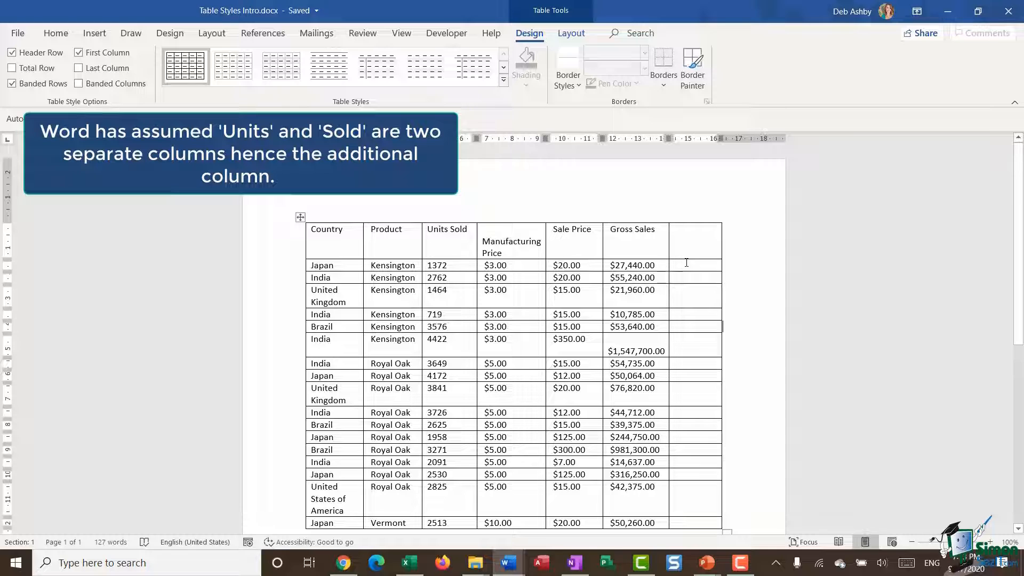
pyautogui.click(691, 216)
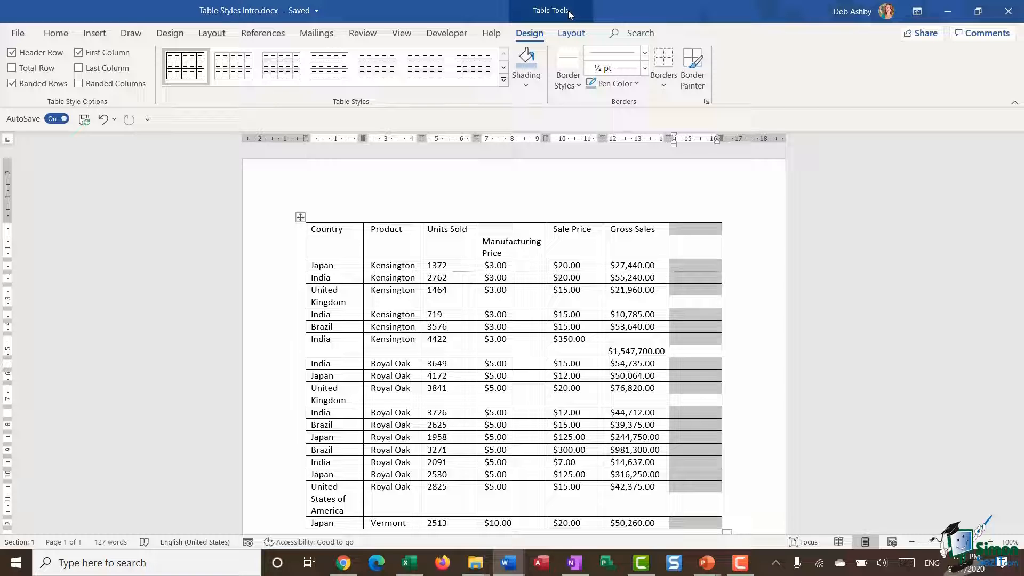
pyautogui.click(572, 34)
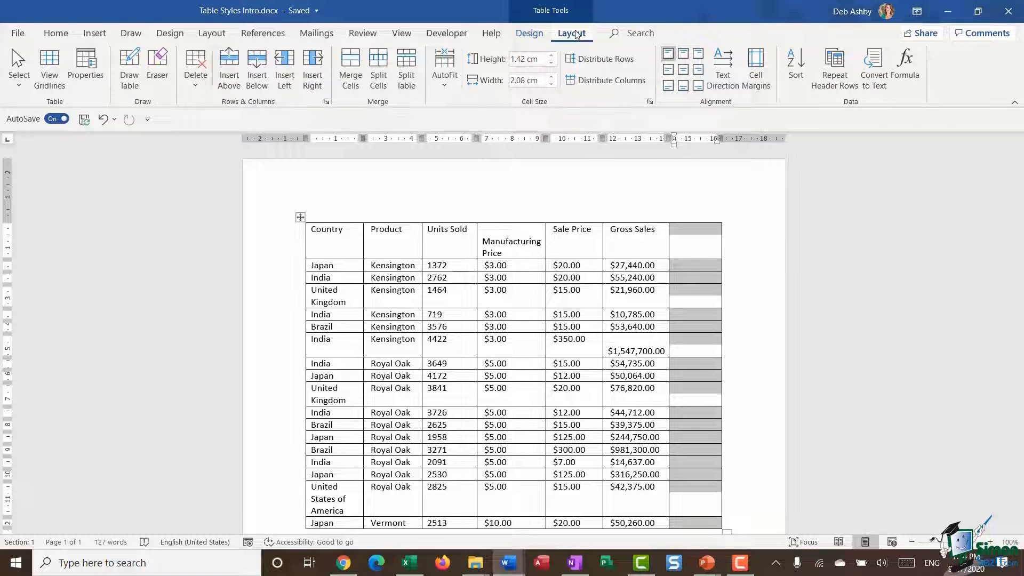
pyautogui.click(199, 86)
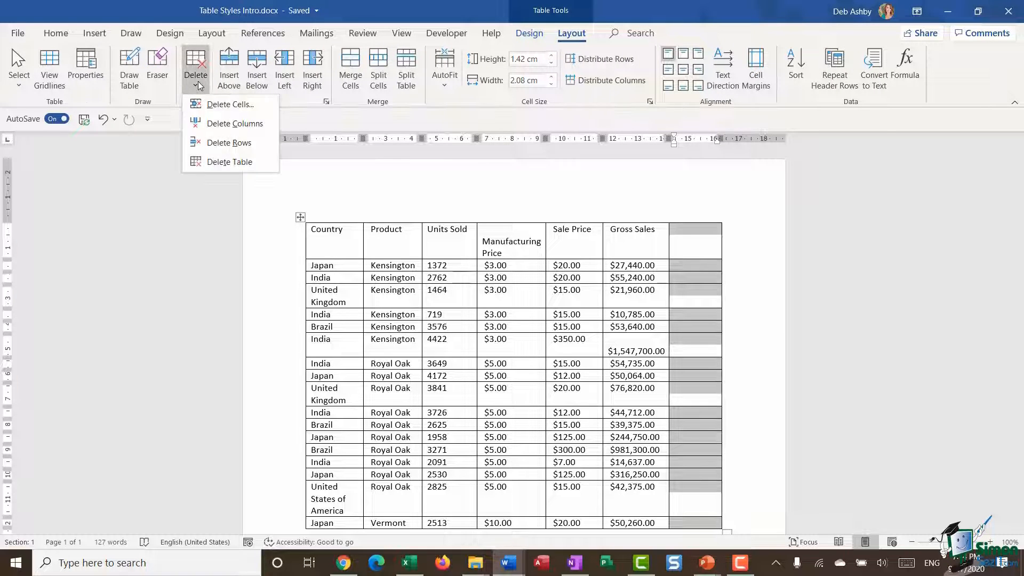
pyautogui.click(200, 123)
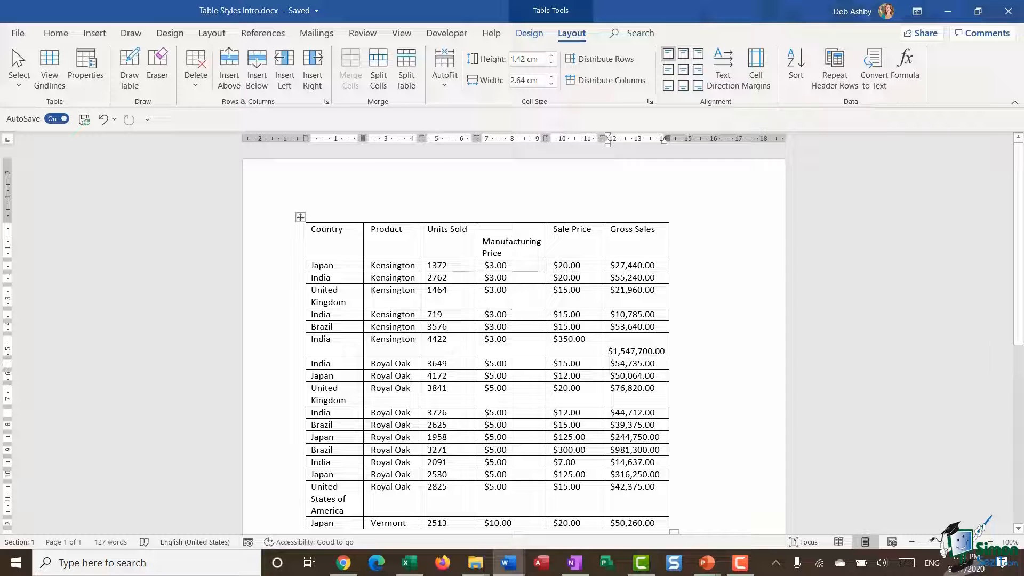
# Step: AutoFit the table to the window and adjust the Country, Manufacturing Price and Sale Price column widths so the text wraps less
pyautogui.click(301, 217)
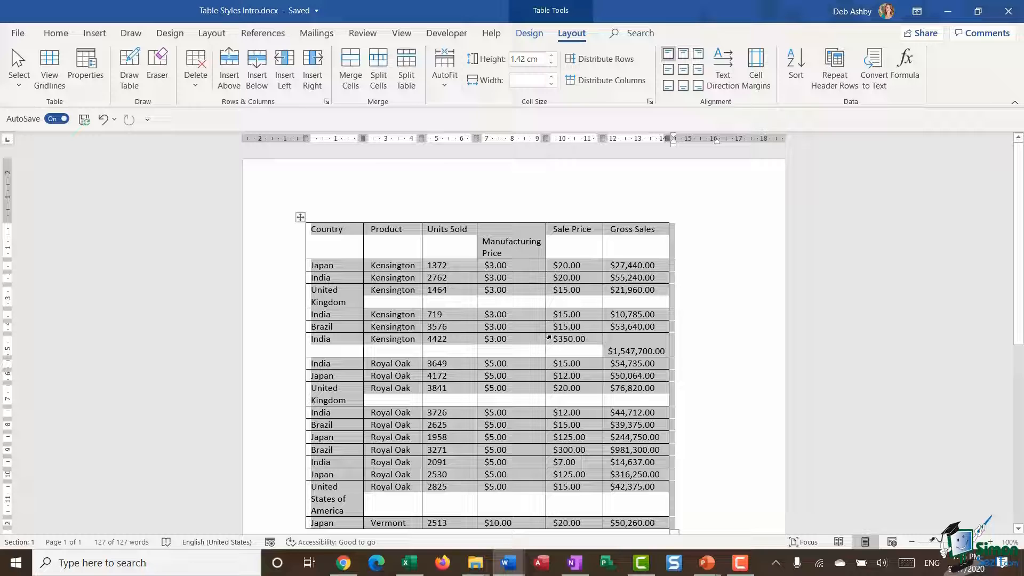
pyautogui.click(452, 88)
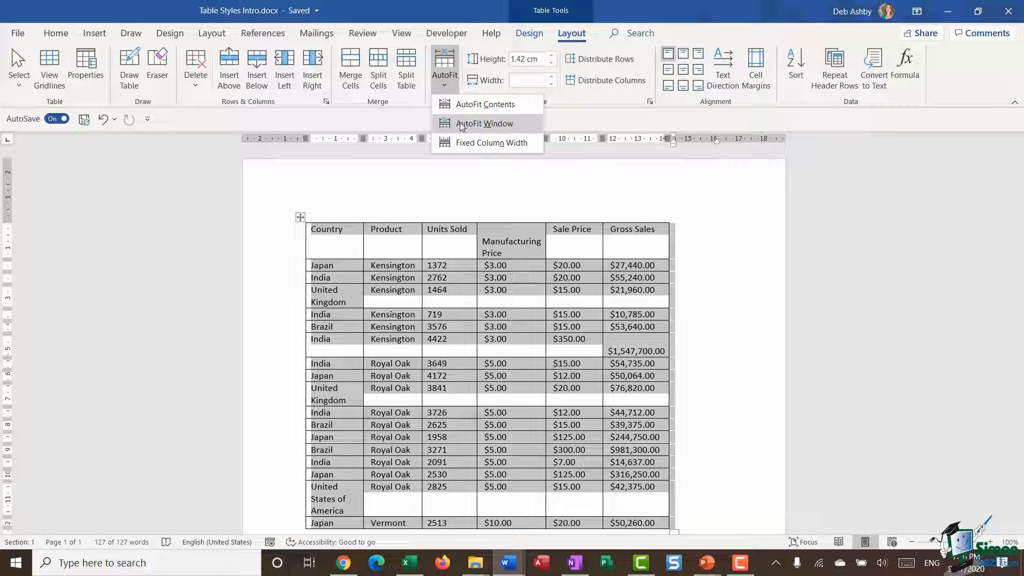
pyautogui.click(462, 124)
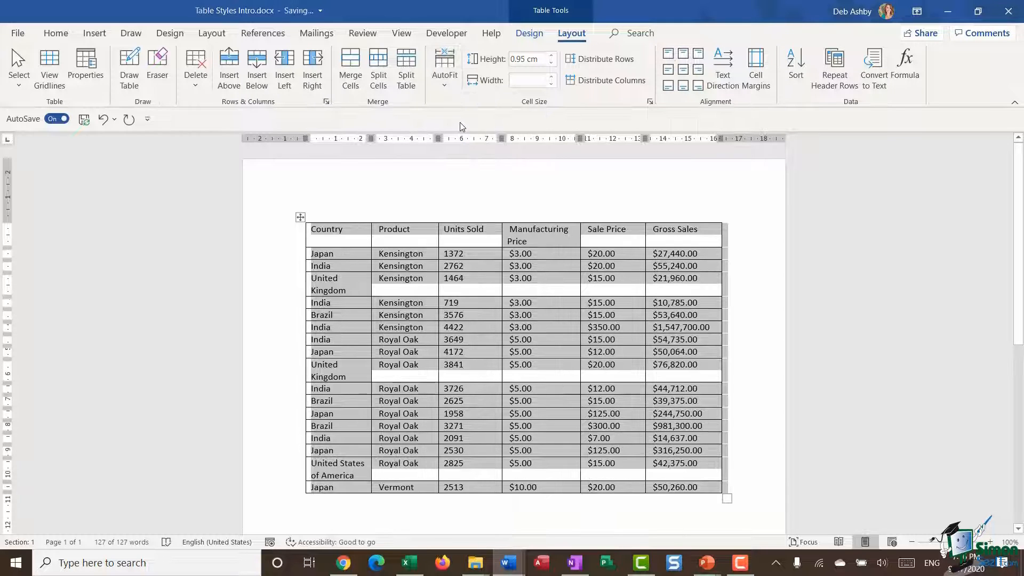
pyautogui.click(745, 311)
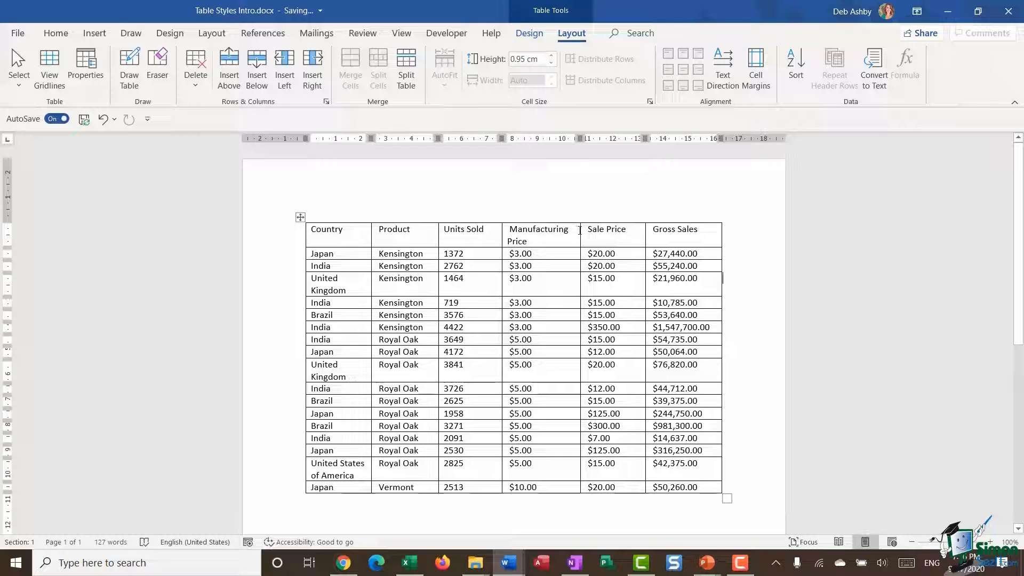
pyautogui.moveTo(580, 230); pyautogui.dragTo(596, 232)
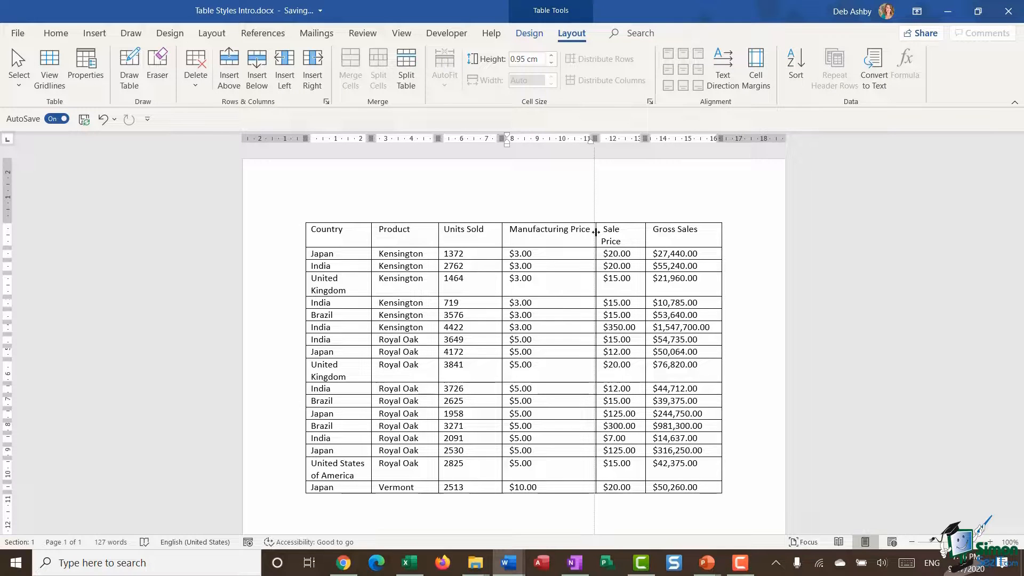
pyautogui.click(375, 230)
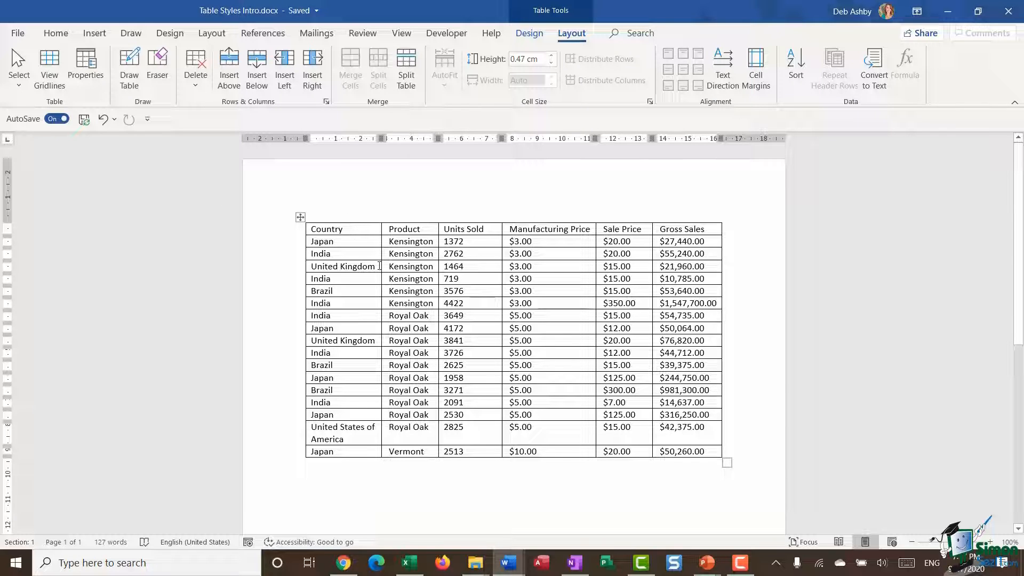
# Step: Replace every occurrence of "United Kingdom" in the document with "UK"
pyautogui.click(56, 33)
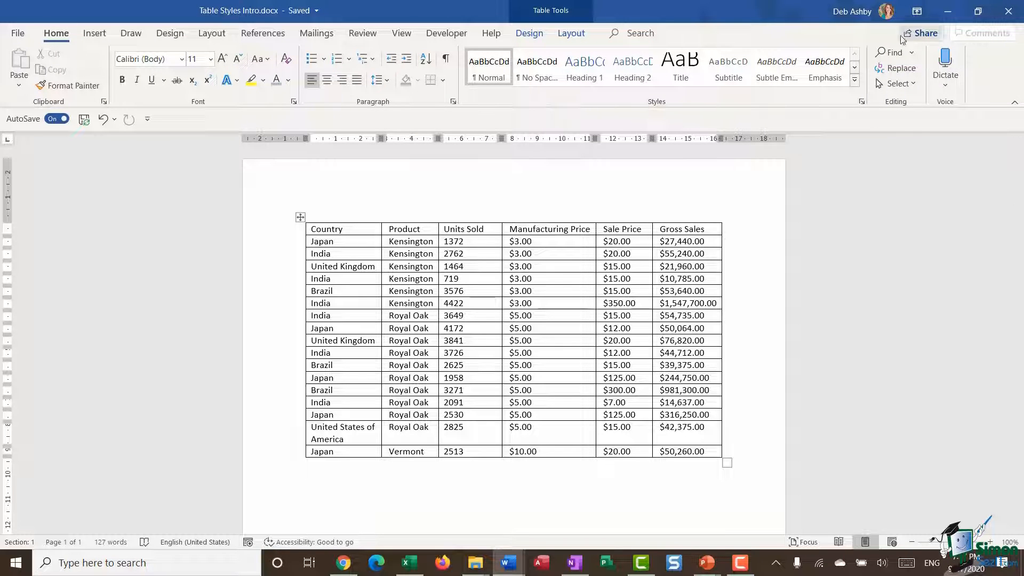
pyautogui.click(901, 68)
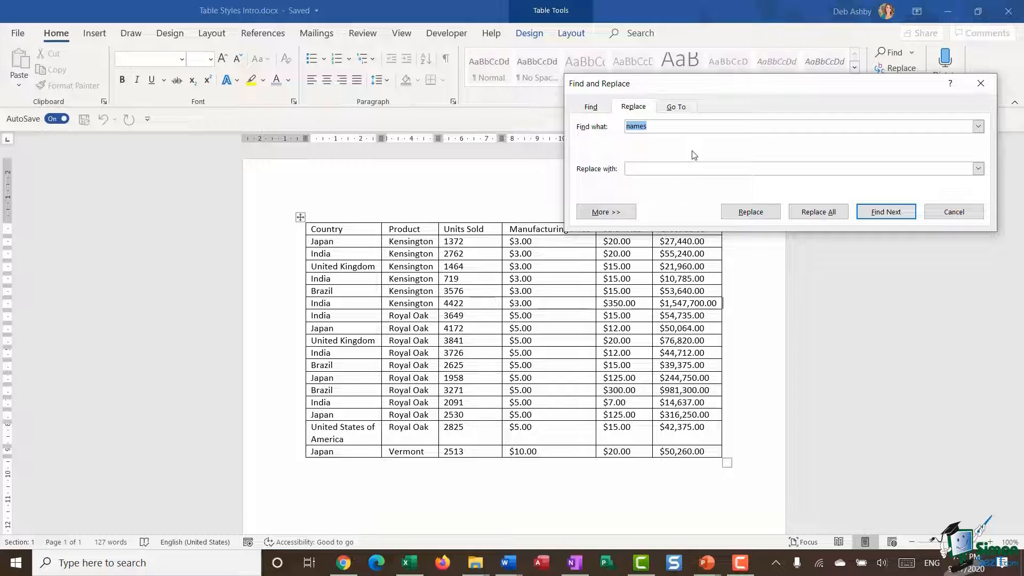
pyautogui.write('United Kingdom')
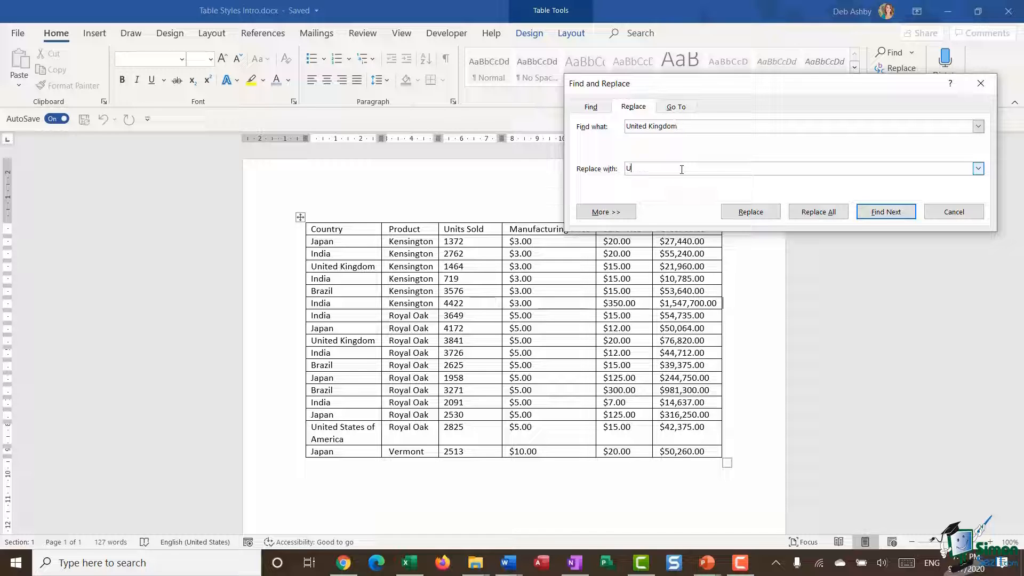
pyautogui.click(818, 212)
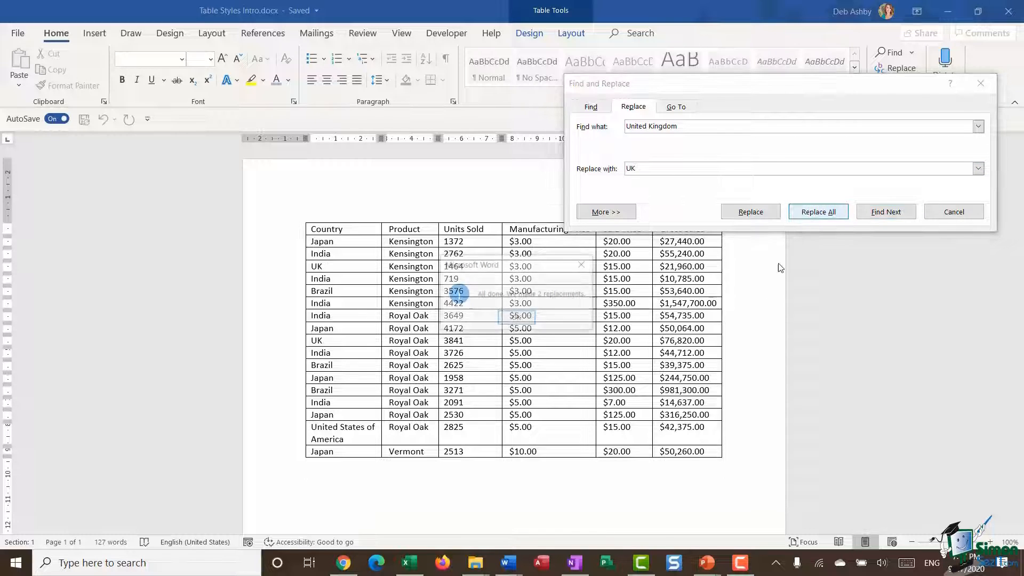
pyautogui.click(519, 319)
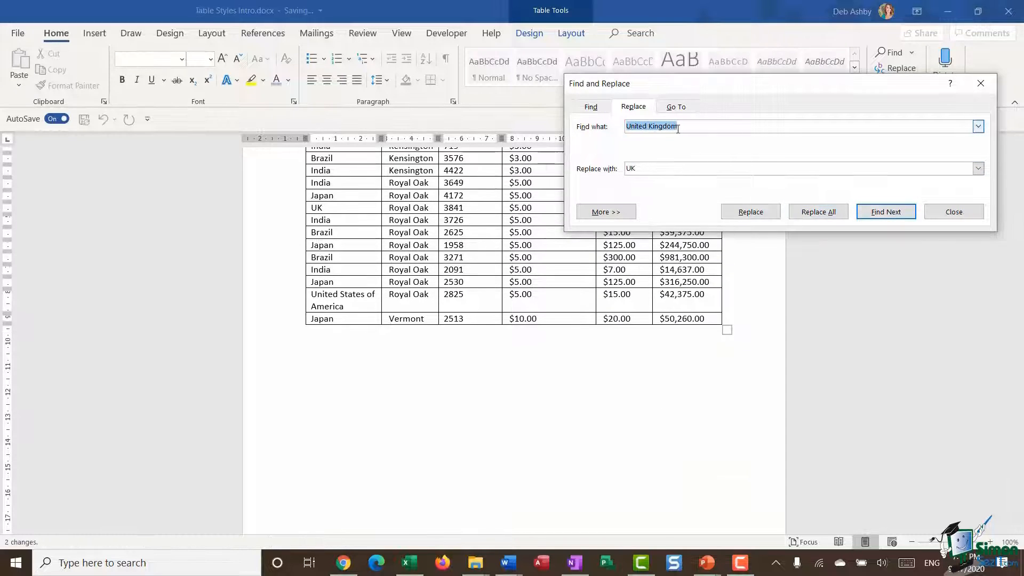
# Step: Replace every occurrence of "United States of America" with "USA" and close Find and Replace
pyautogui.write('Uni')
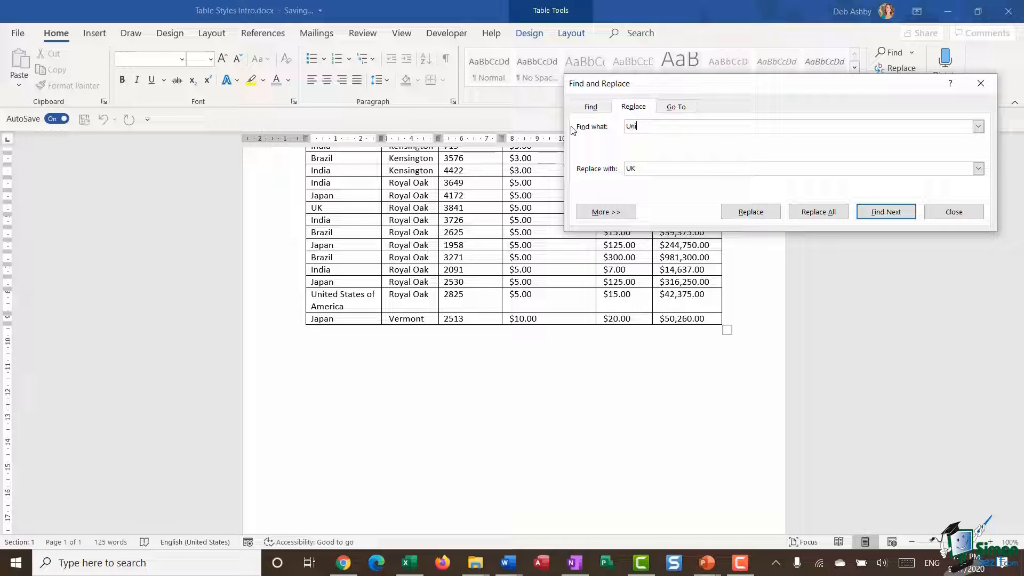
pyautogui.write('ted States of America')
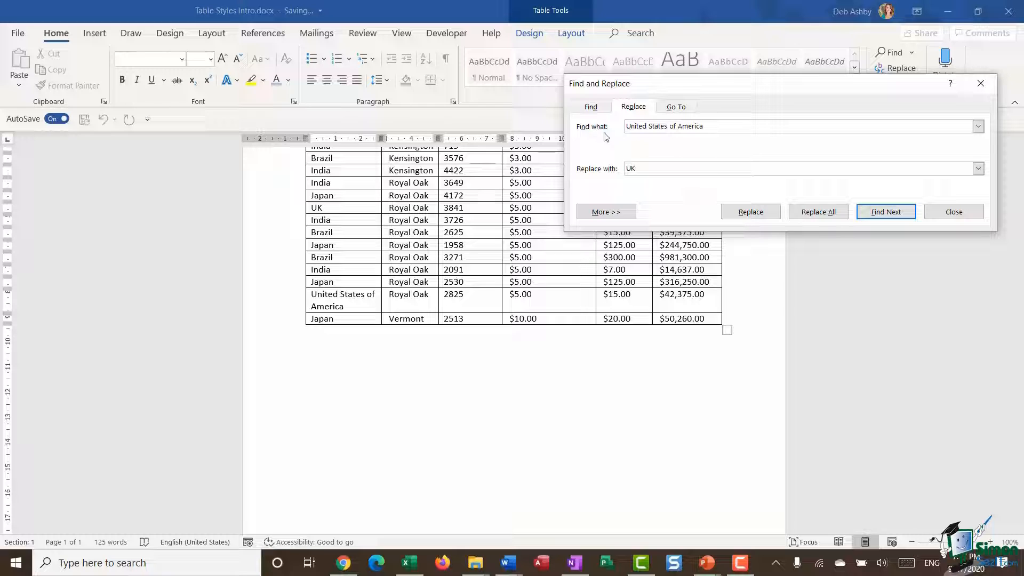
pyautogui.press('Tab')
pyautogui.write('USA')
pyautogui.click(825, 213)
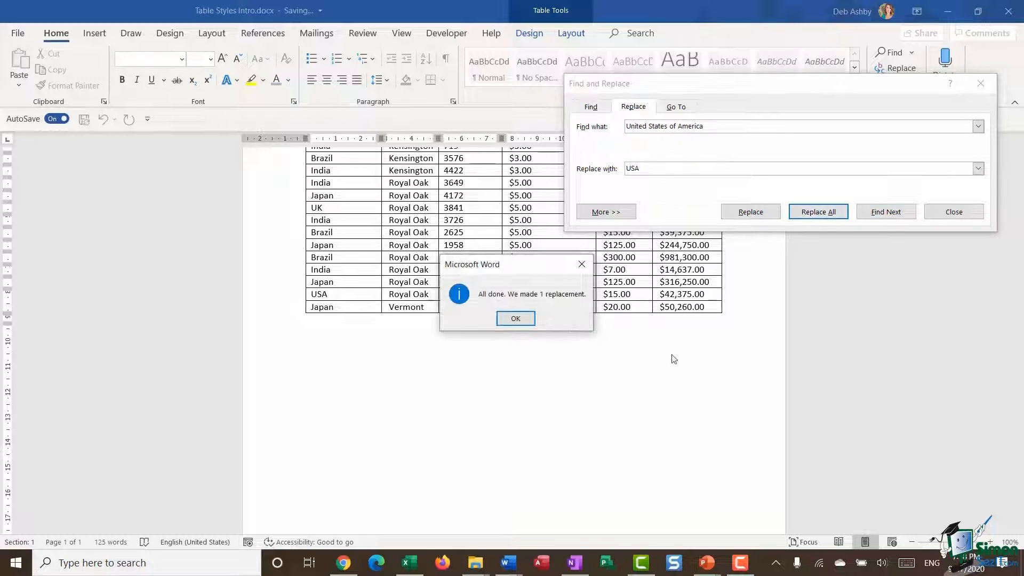
pyautogui.click(520, 318)
pyautogui.click(961, 213)
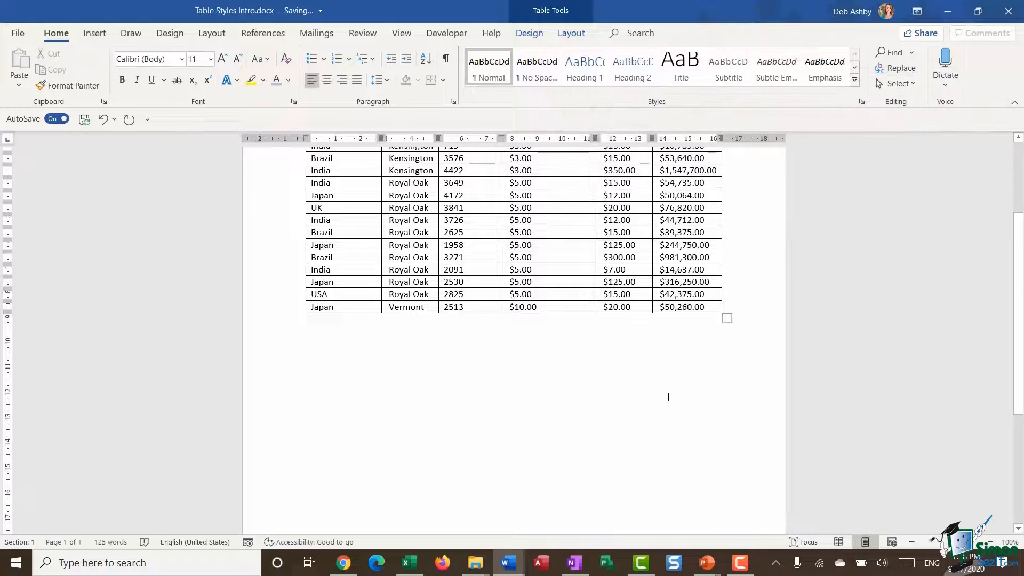
# Step: Select the whole sales table and apply the light blue Grid Table 4 - Accent 5 style to it
pyautogui.scroll(3, 668, 395)
pyautogui.hotkey('ctrl', 'End')
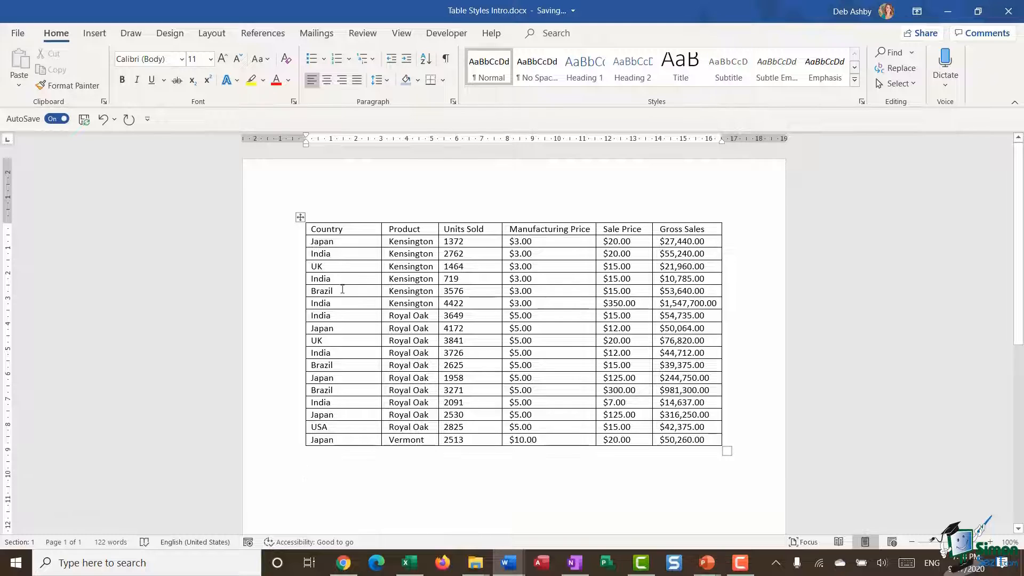
pyautogui.click(301, 217)
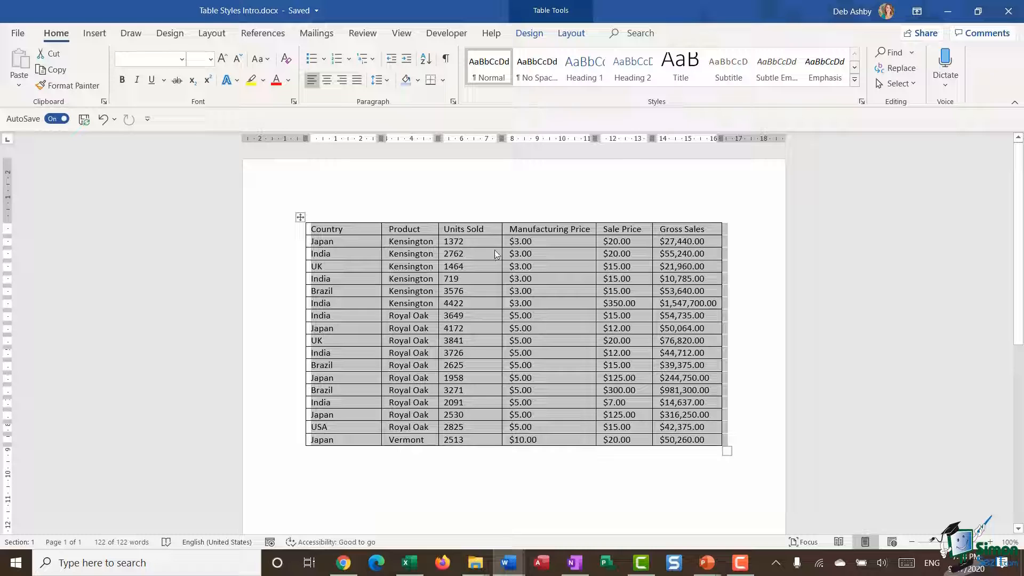
pyautogui.click(529, 34)
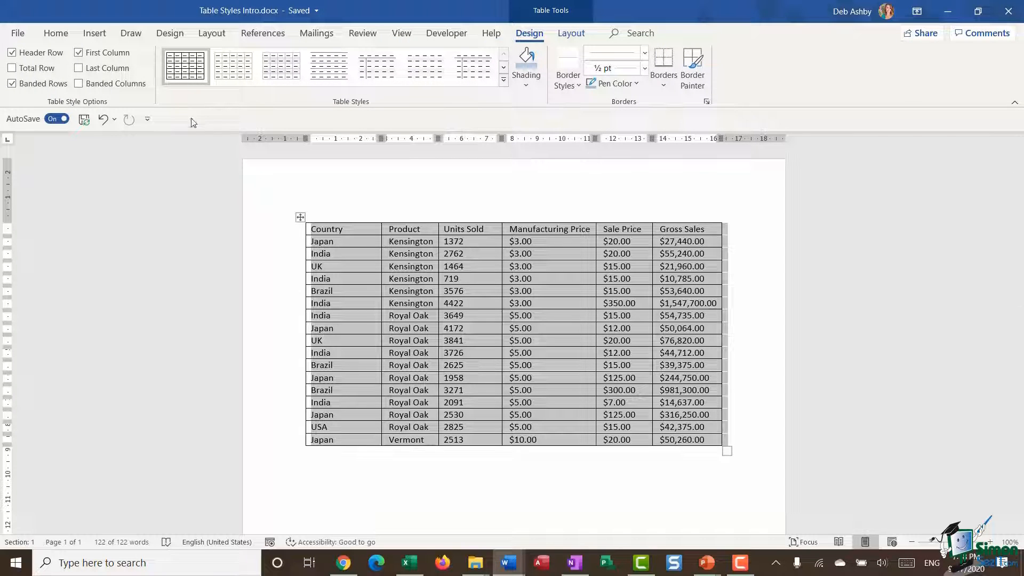
pyautogui.click(503, 80)
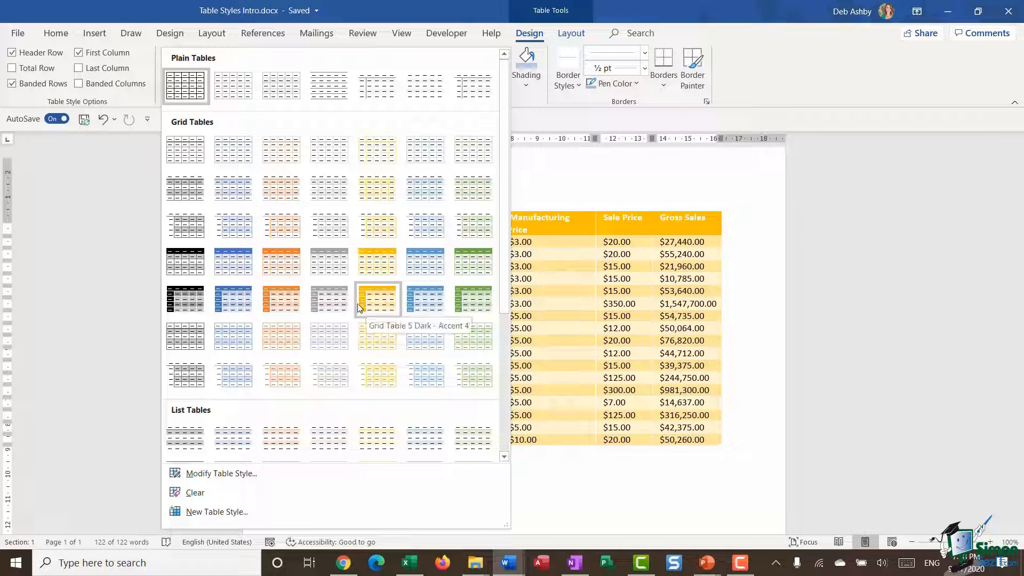
pyautogui.moveTo(503, 261); pyautogui.dragTo(501, 385)
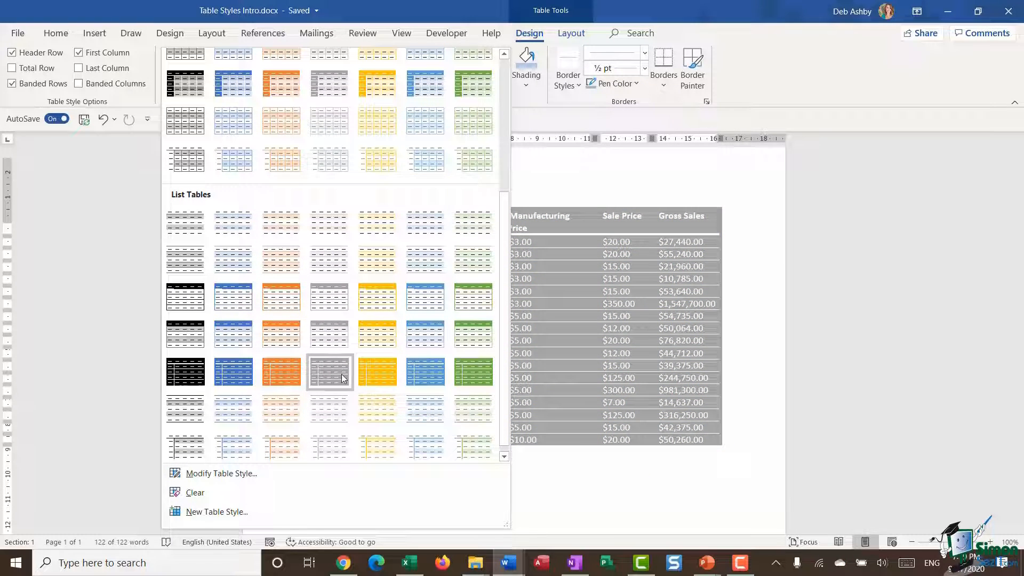
pyautogui.moveTo(505, 286); pyautogui.dragTo(517, 213)
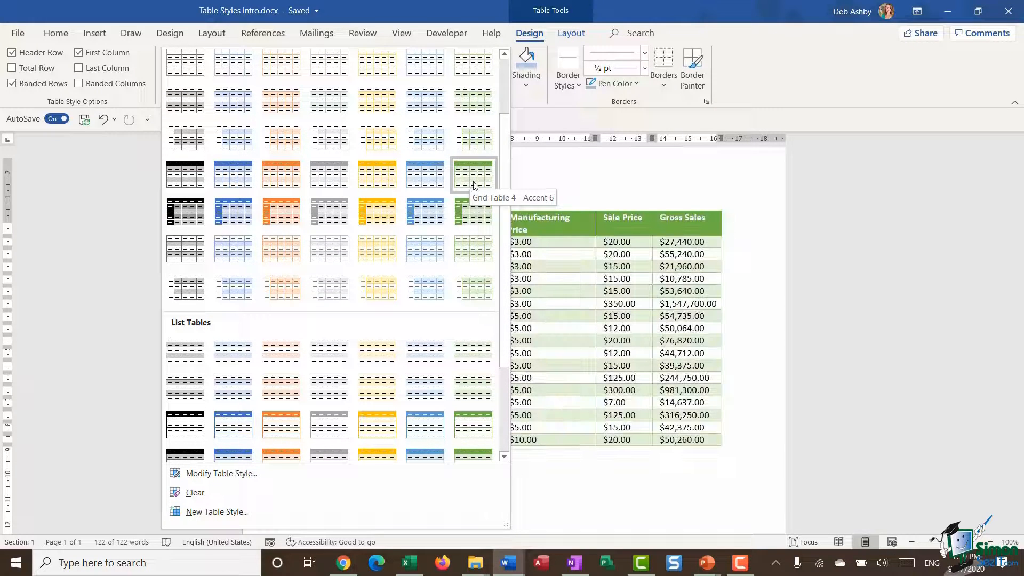
pyautogui.click(433, 182)
pyautogui.click(732, 272)
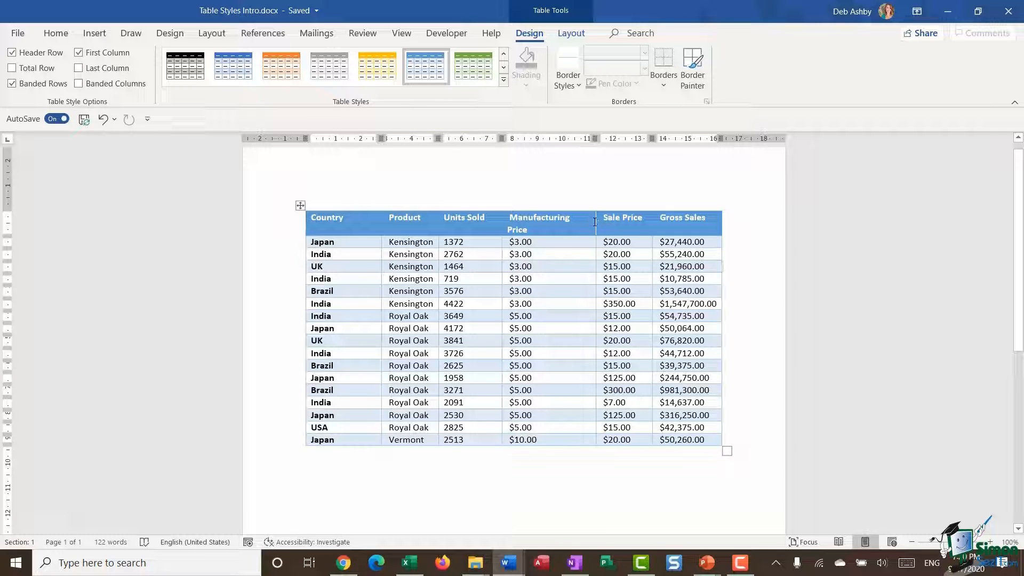
# Step: Widen the Manufacturing Price column so its heading fits on one line, and remove the bold from the country names below the header
pyautogui.moveTo(596, 222); pyautogui.dragTo(659, 221)
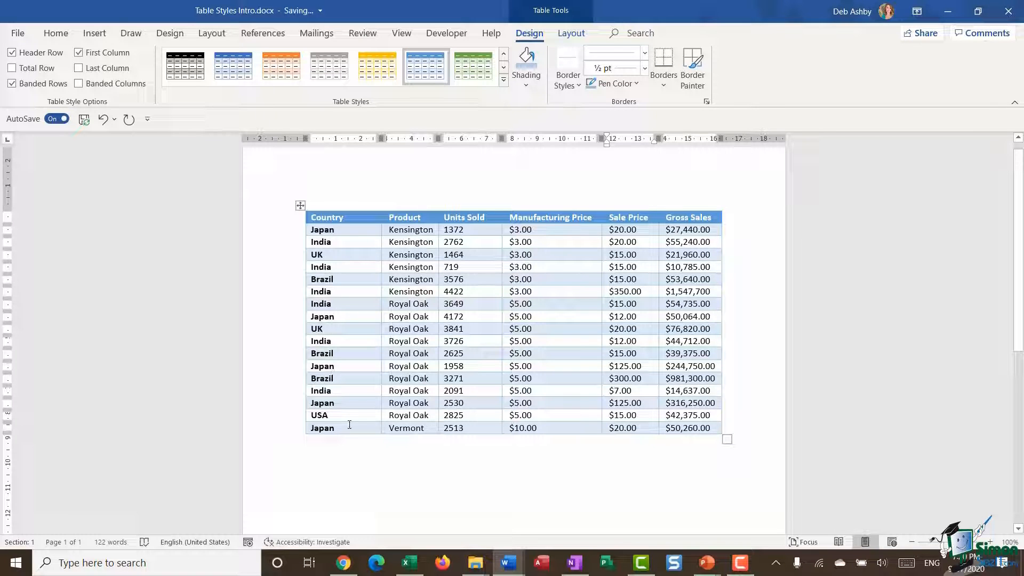
pyautogui.moveTo(346, 428); pyautogui.dragTo(323, 230)
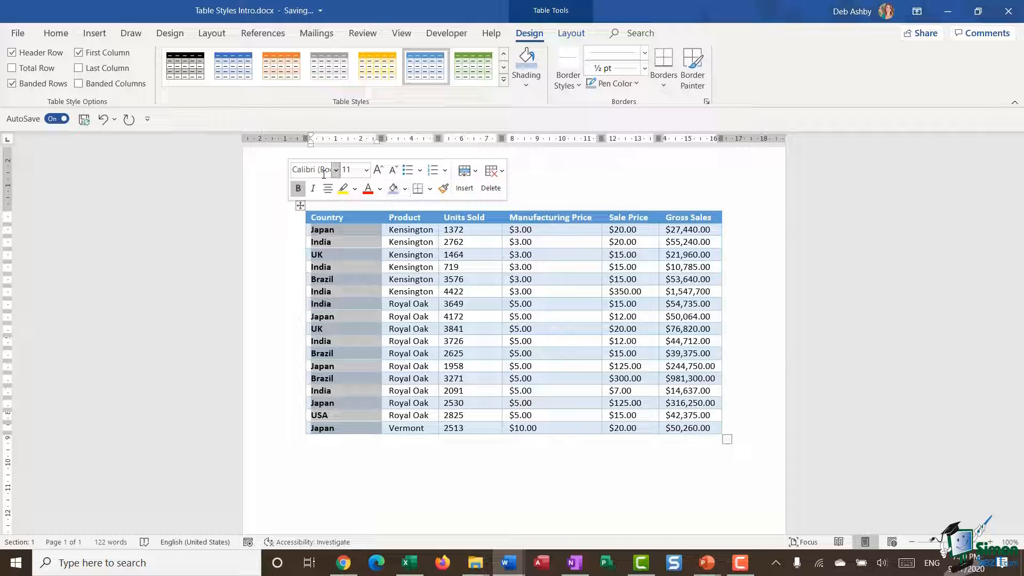
pyautogui.click(297, 188)
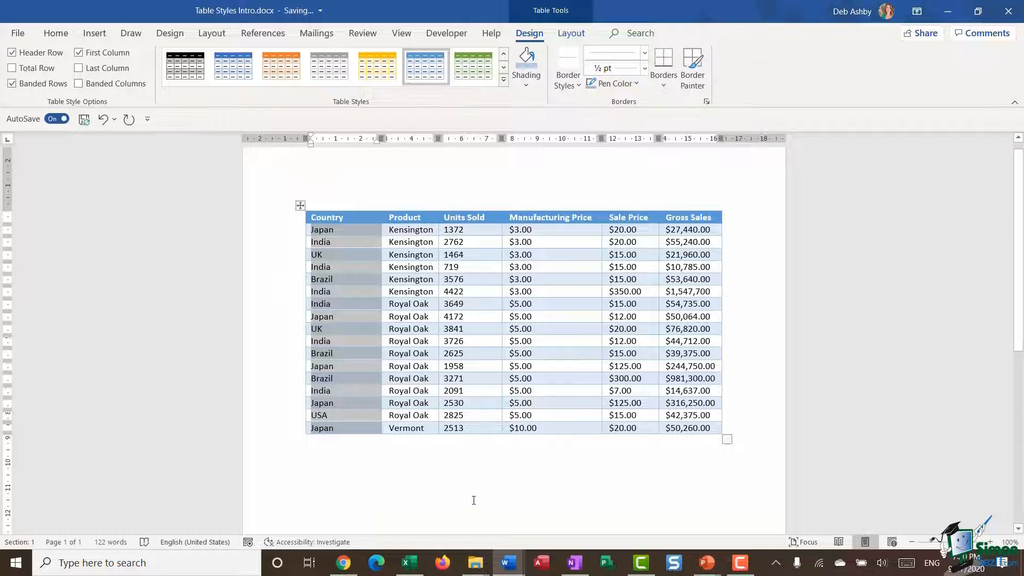
pyautogui.click(648, 498)
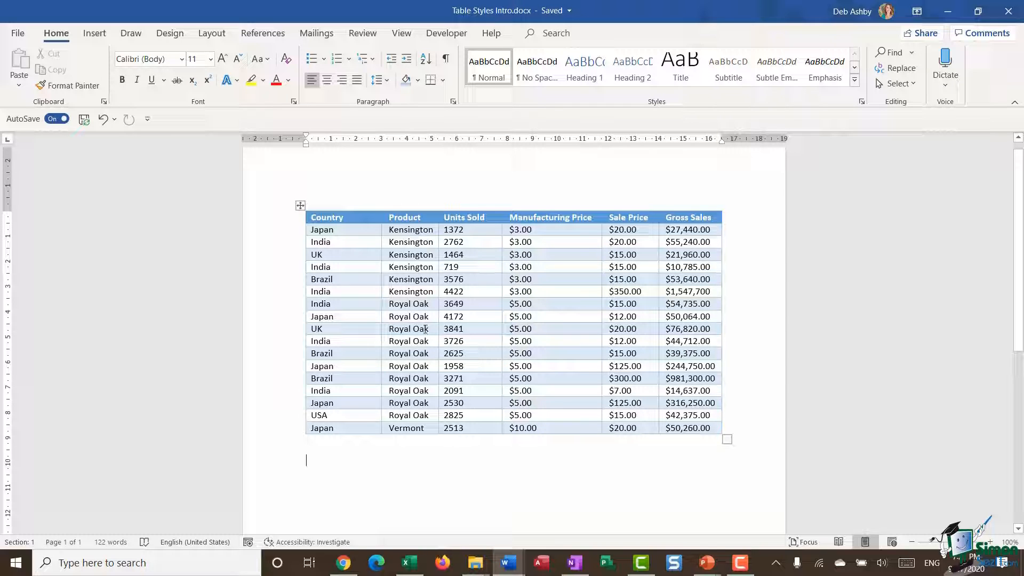
# Step: Create a new table style for the whole table, name it with the author's first name followed by "Table", and set its style type to Table
pyautogui.click(300, 206)
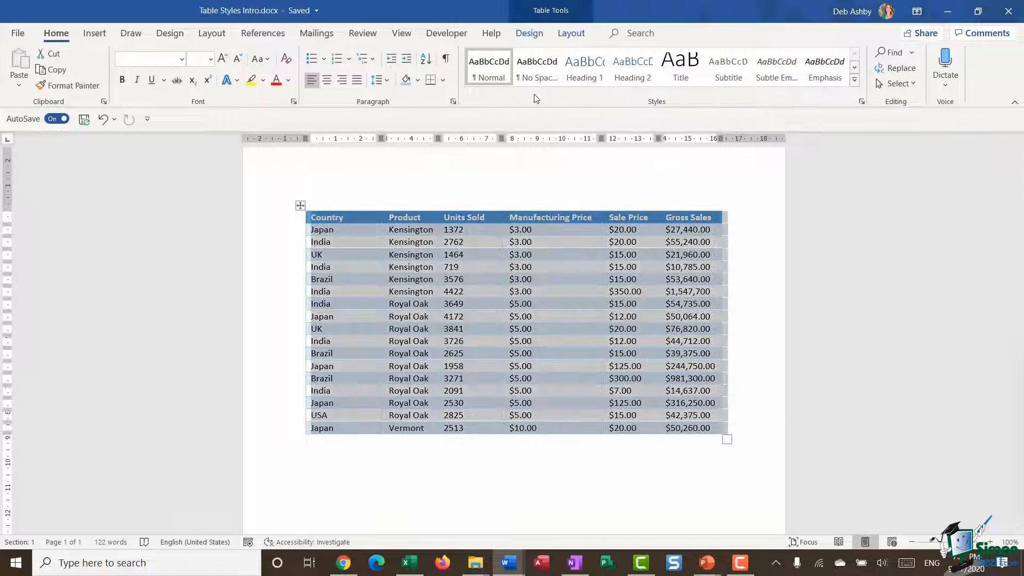
pyautogui.click(538, 36)
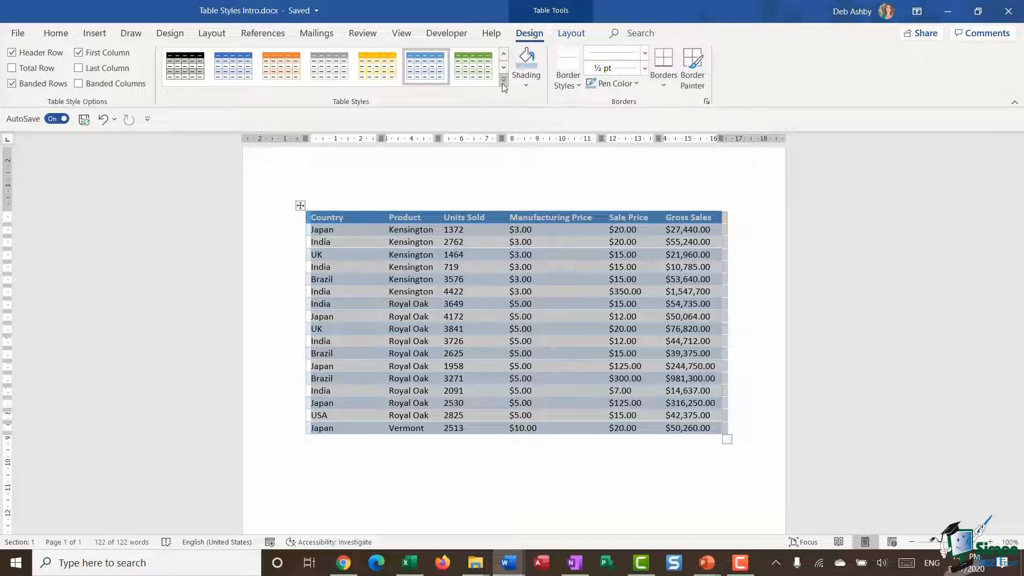
pyautogui.click(504, 84)
pyautogui.moveTo(508, 91); pyautogui.dragTo(501, 257)
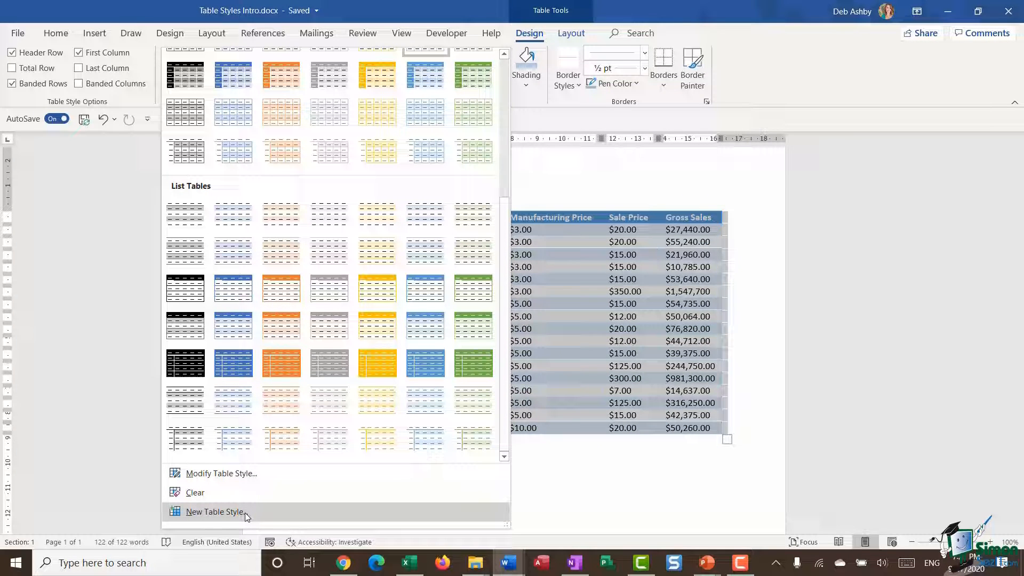
pyautogui.click(245, 513)
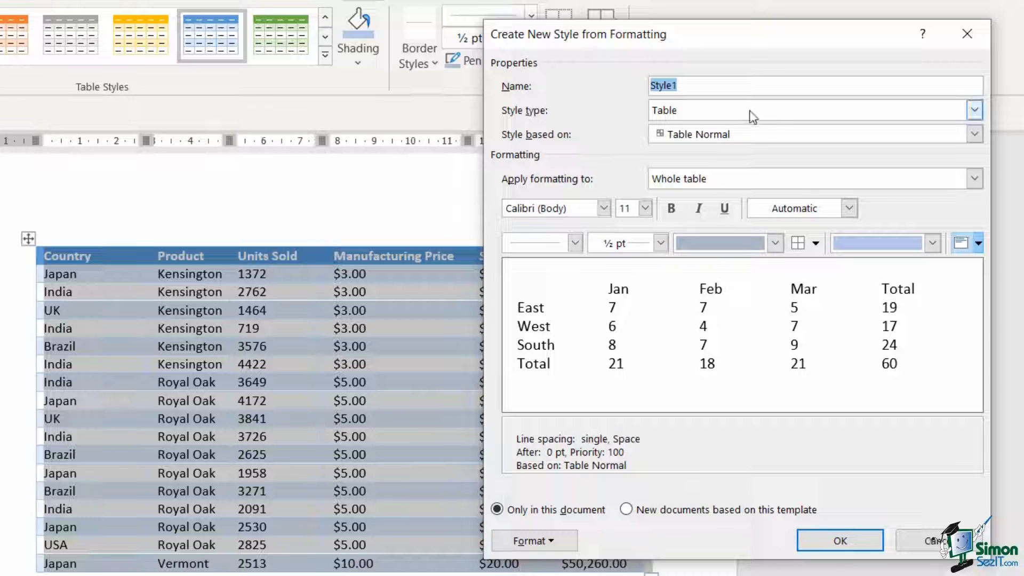
pyautogui.write('D')
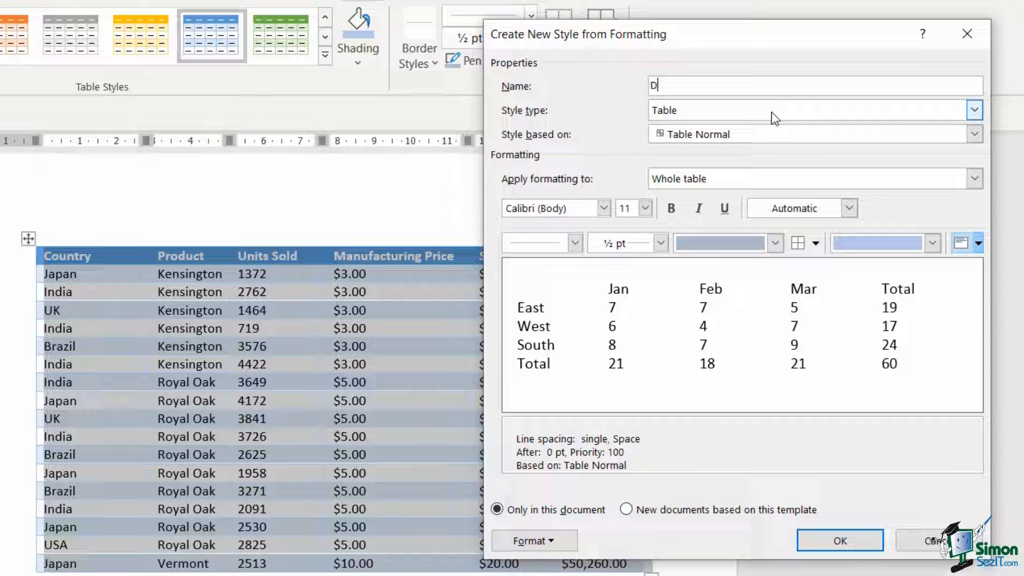
pyautogui.write('eb Table')
pyautogui.click(974, 110)
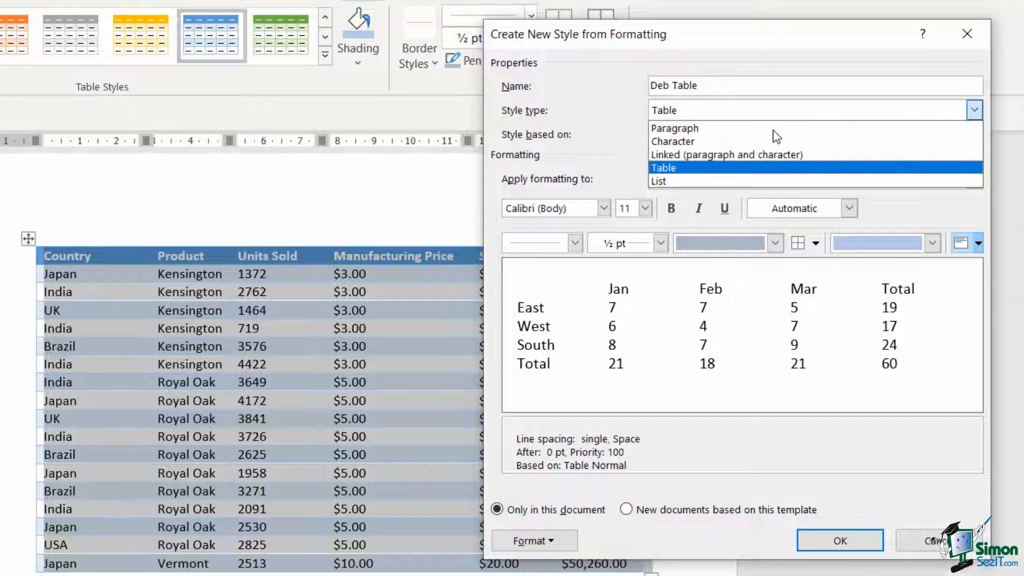
pyautogui.click(699, 171)
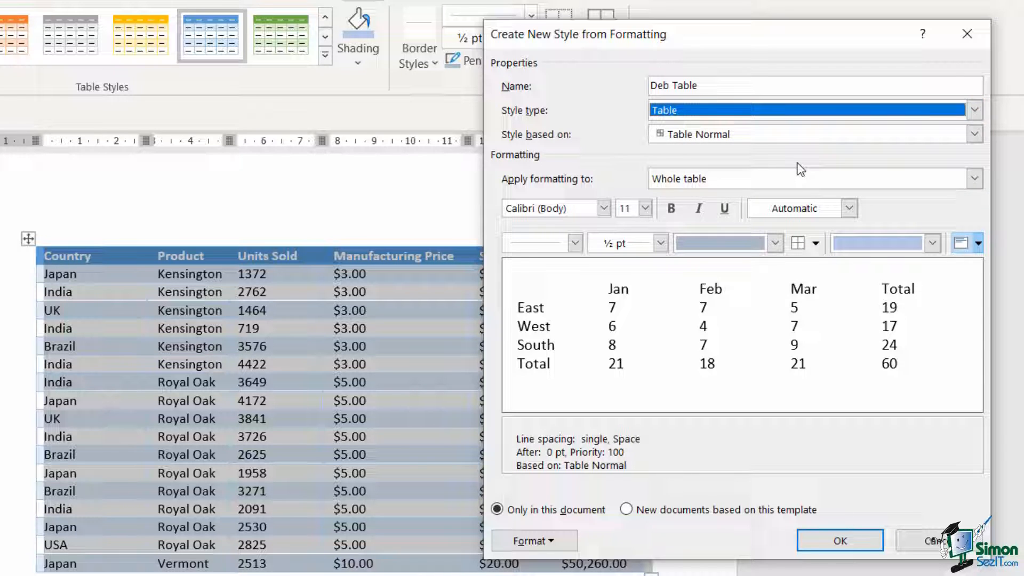
# Step: Base the new table style on Table Grid Light
pyautogui.click(976, 137)
pyautogui.moveTo(974, 325); pyautogui.dragTo(1012, 160)
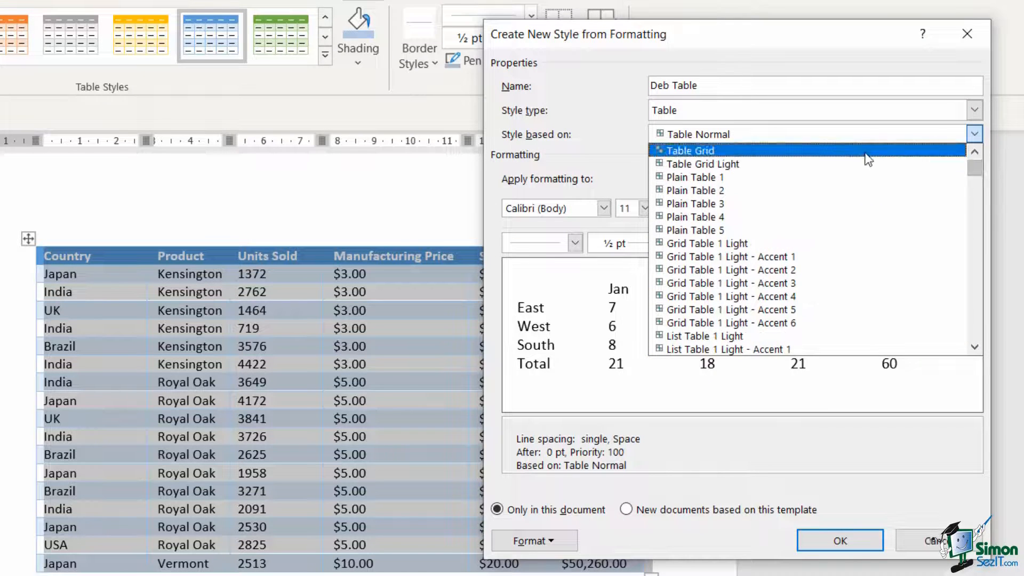
pyautogui.click(756, 164)
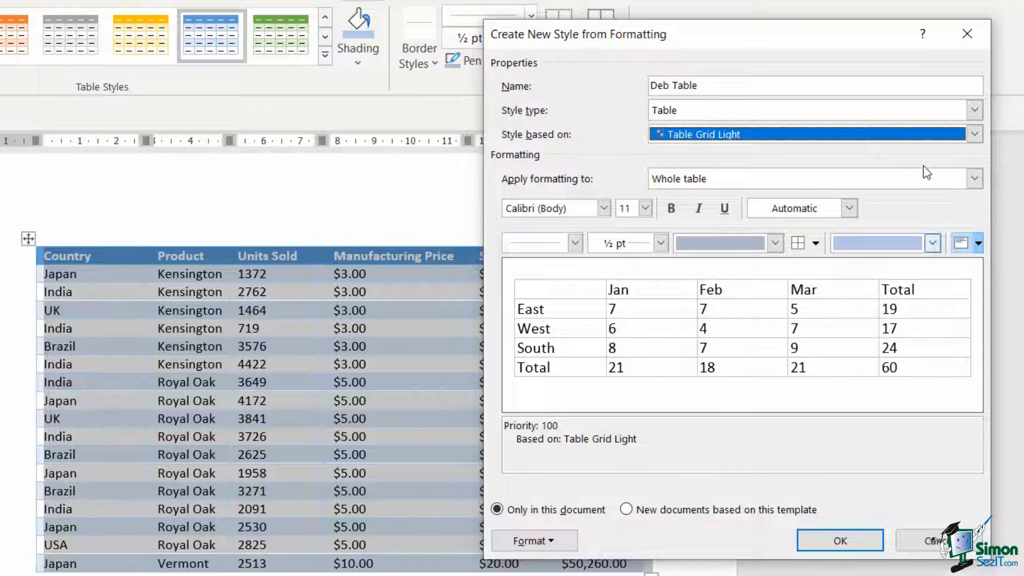
# Step: Try Plain Table 4 and Grid Table 1 Light - Accent 1 as the base style, and return to Table Grid Light
pyautogui.click(974, 134)
pyautogui.click(807, 220)
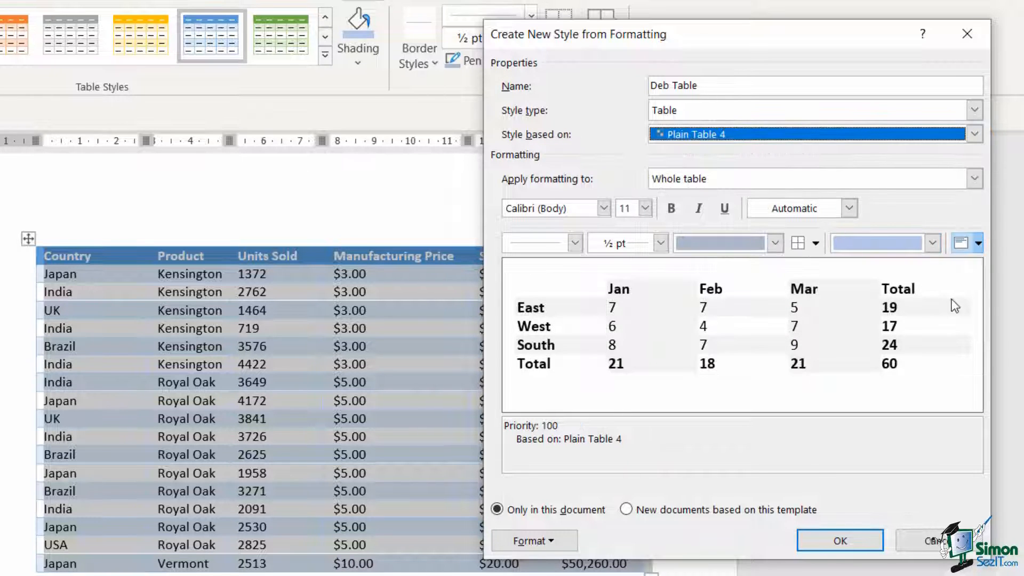
pyautogui.click(975, 134)
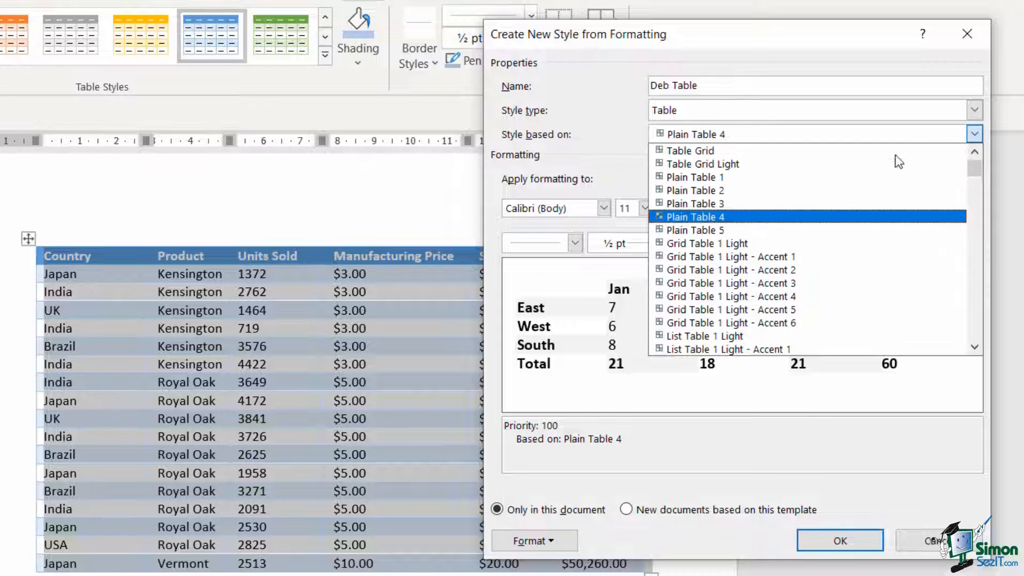
pyautogui.click(779, 256)
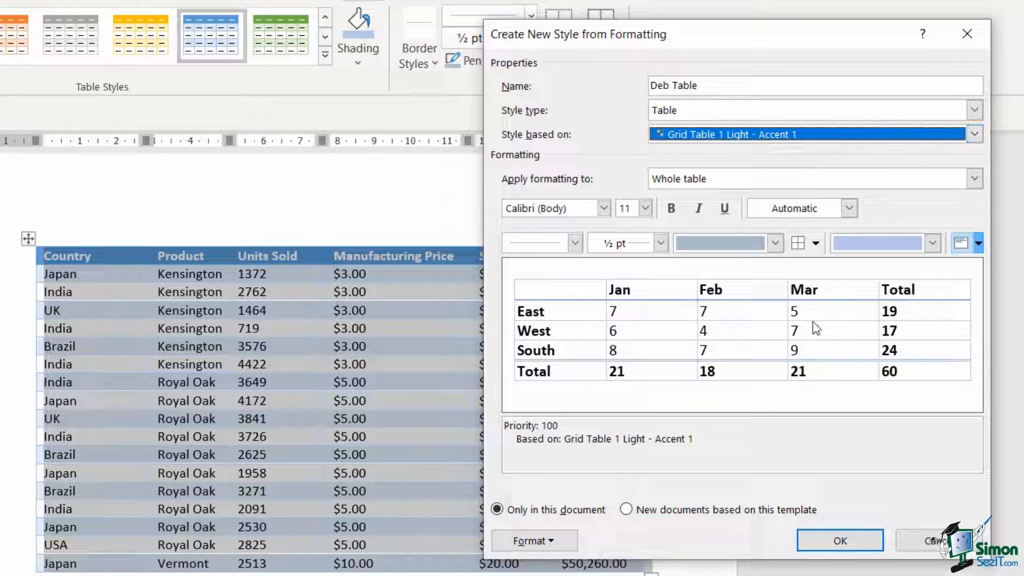
pyautogui.click(974, 134)
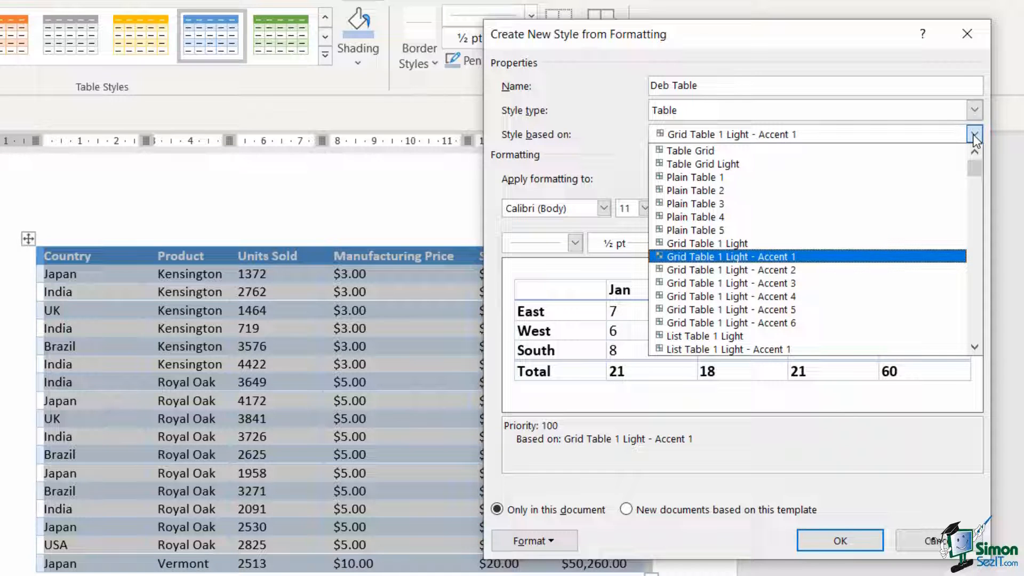
pyautogui.click(731, 165)
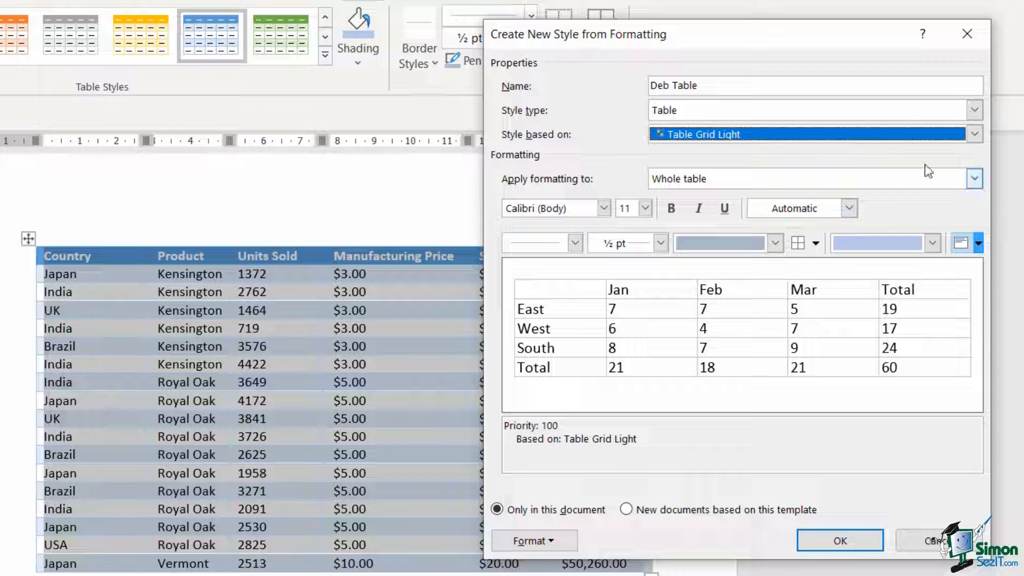
# Step: Format the new style's whole table with the Segoe UI font at 10 pt and centre the text horizontally and vertically in the cells
pyautogui.click(974, 179)
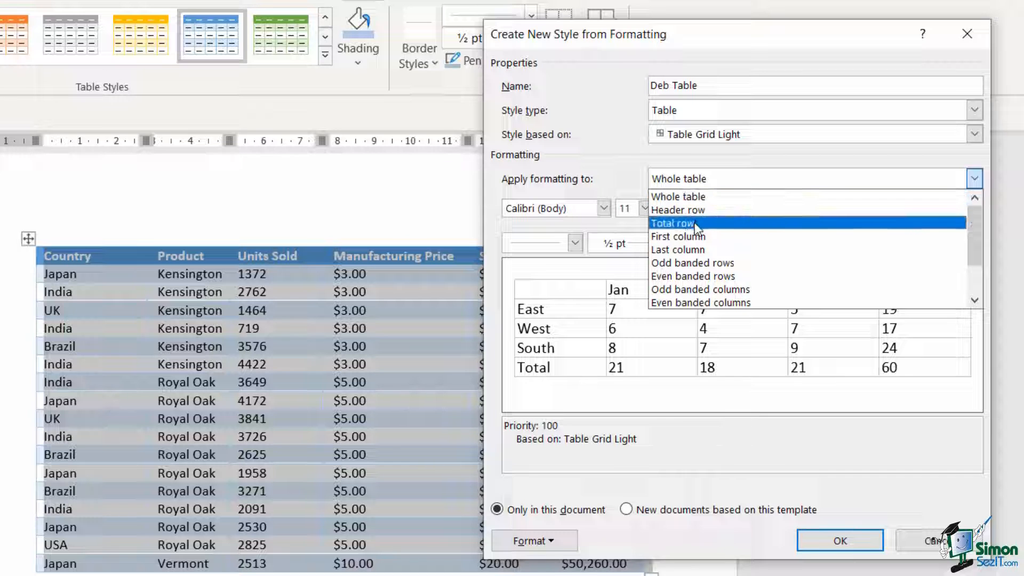
pyautogui.moveTo(973, 214)
pyautogui.mouseDown()
pyautogui.moveTo(968, 258)
pyautogui.moveTo(980, 206)
pyautogui.mouseUp()
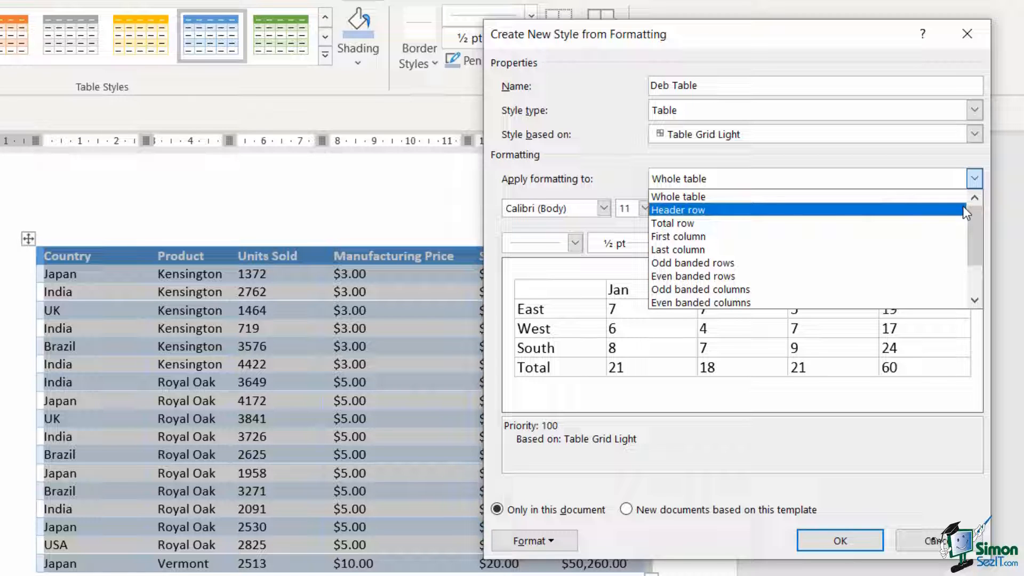
pyautogui.click(840, 160)
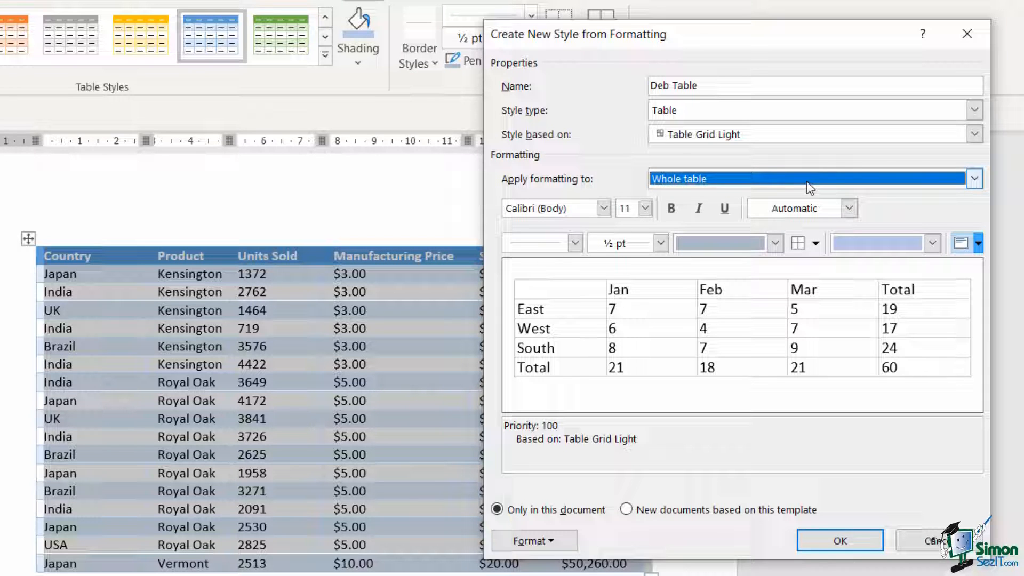
pyautogui.click(604, 208)
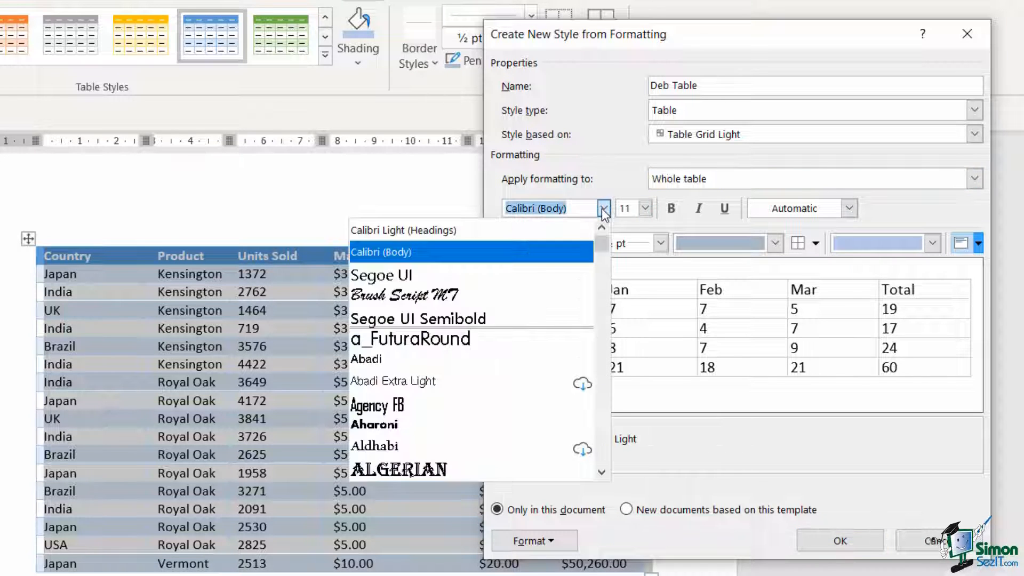
pyautogui.click(436, 278)
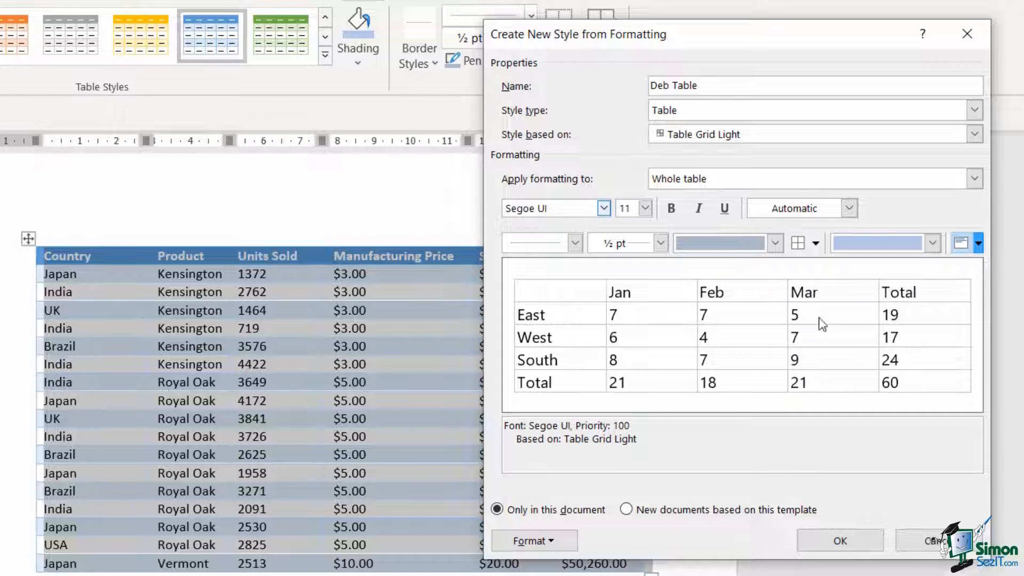
pyautogui.click(645, 208)
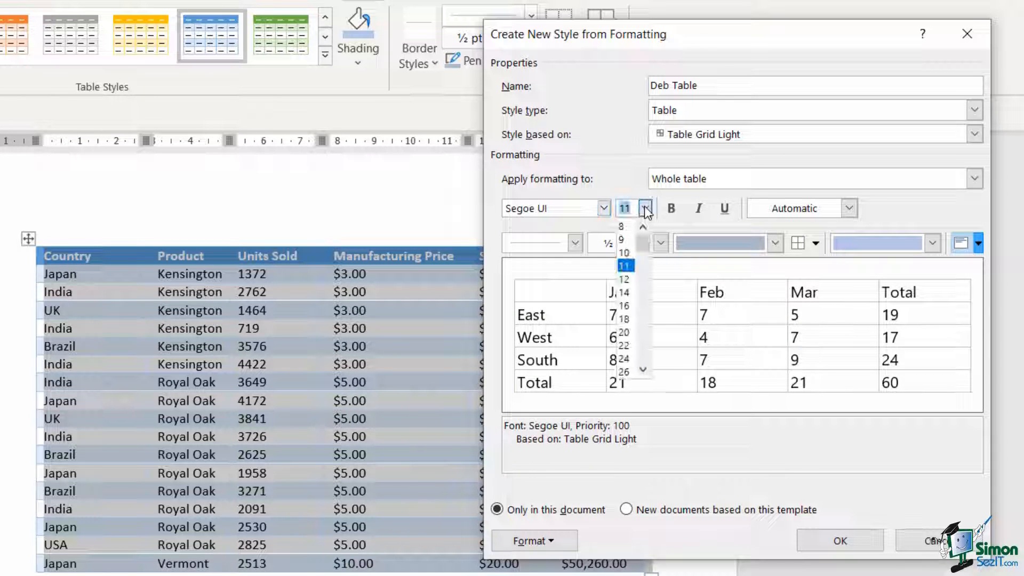
pyautogui.click(625, 252)
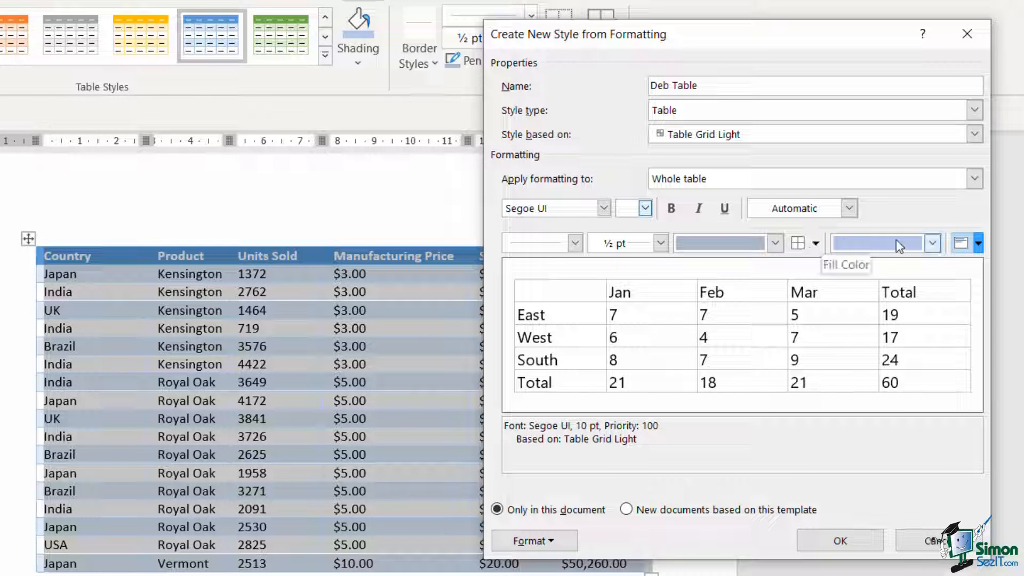
pyautogui.click(978, 243)
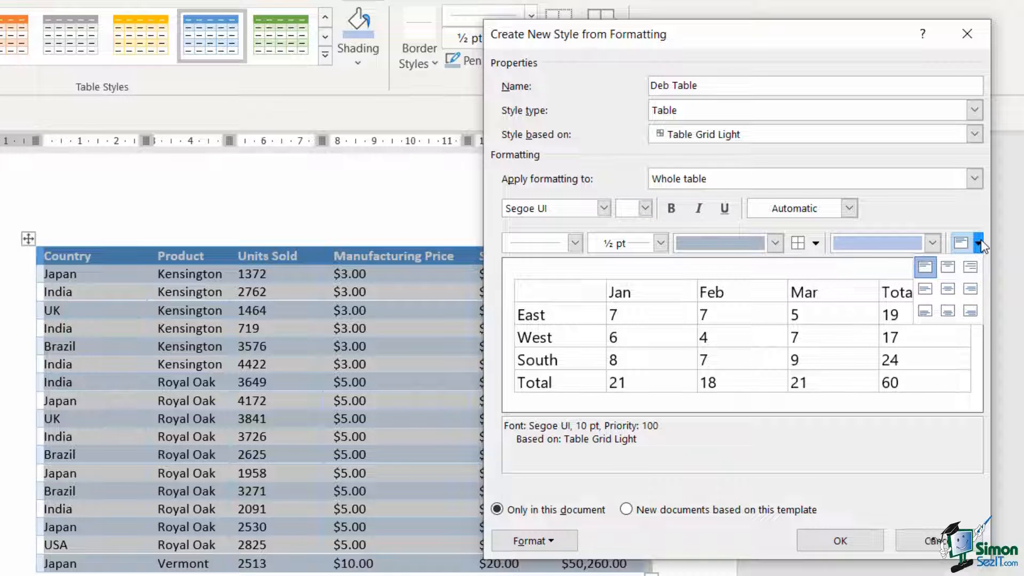
pyautogui.click(946, 289)
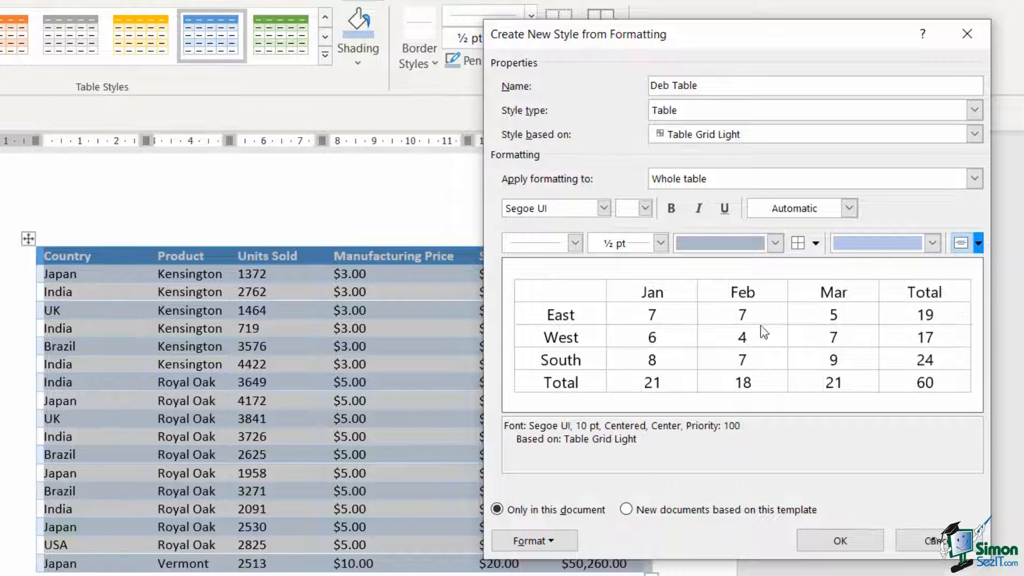
# Step: Format the new style's header row with bold white text on the darkest green Accent 6 shading
pyautogui.click(979, 178)
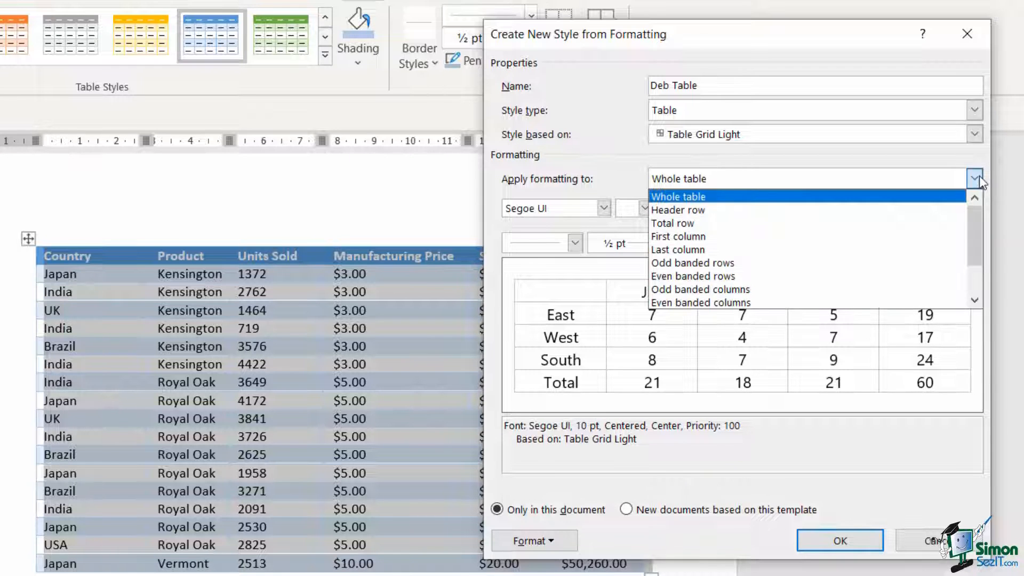
pyautogui.click(735, 214)
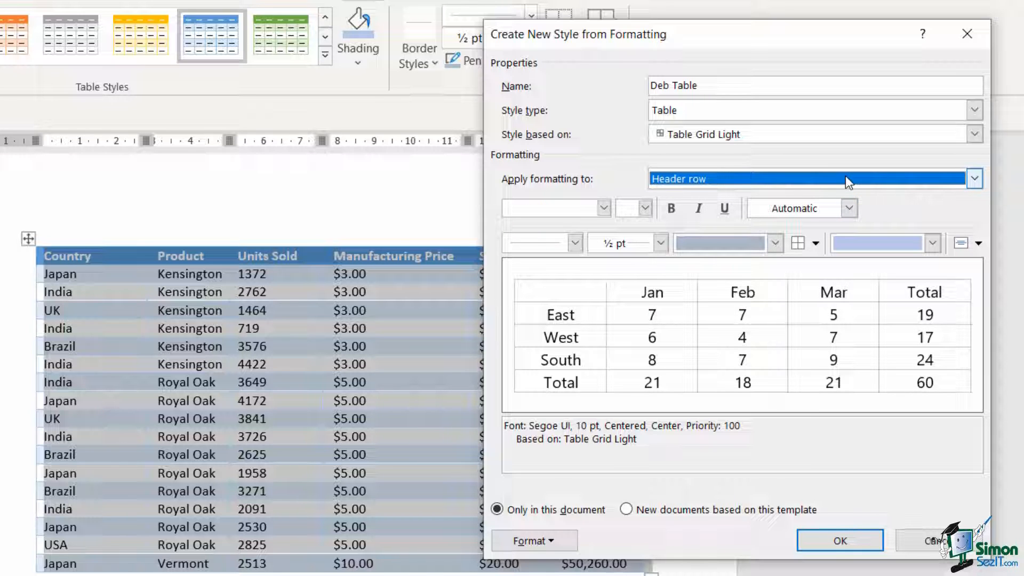
pyautogui.click(672, 209)
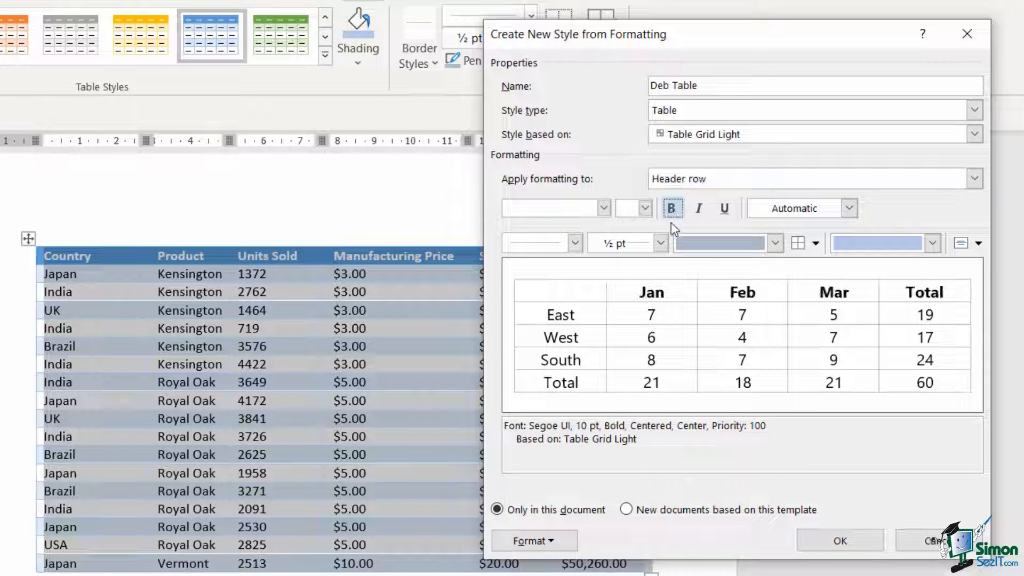
pyautogui.click(933, 244)
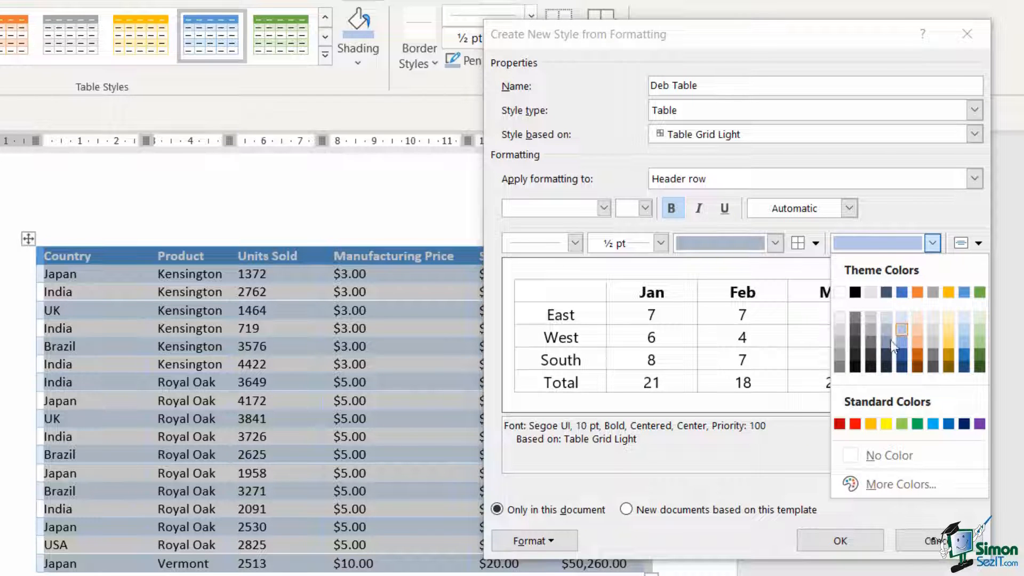
pyautogui.click(979, 366)
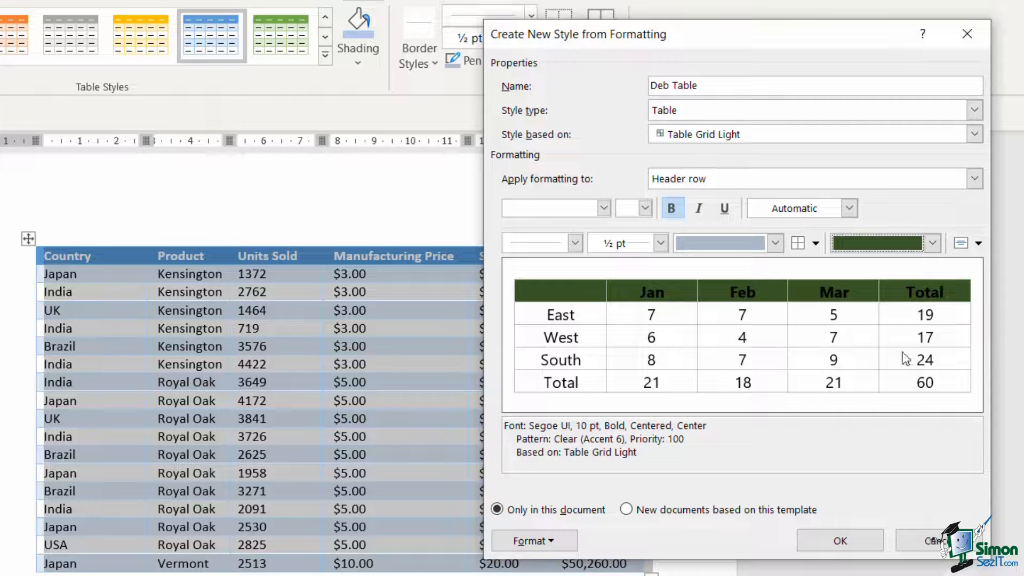
pyautogui.click(850, 208)
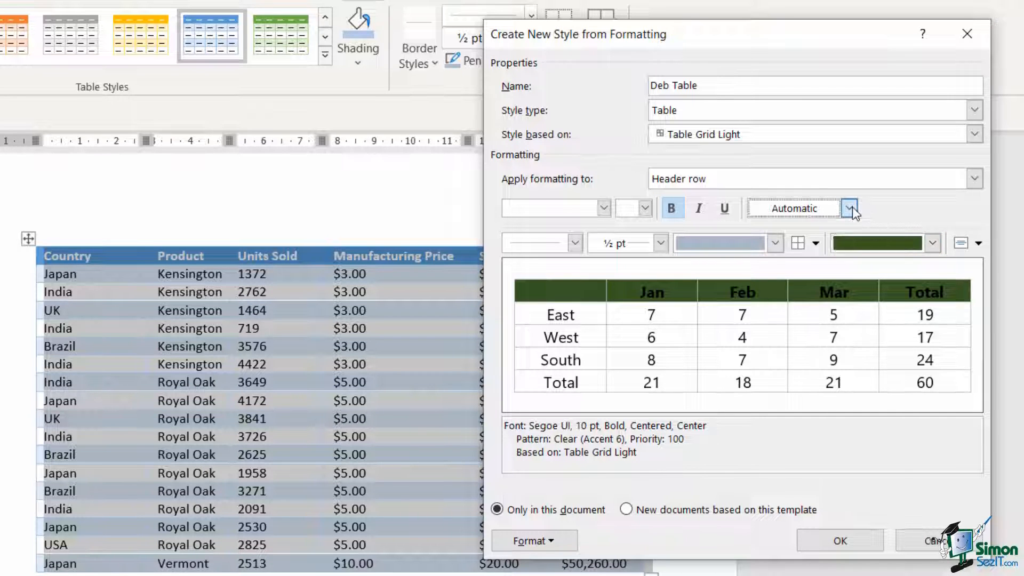
pyautogui.click(762, 291)
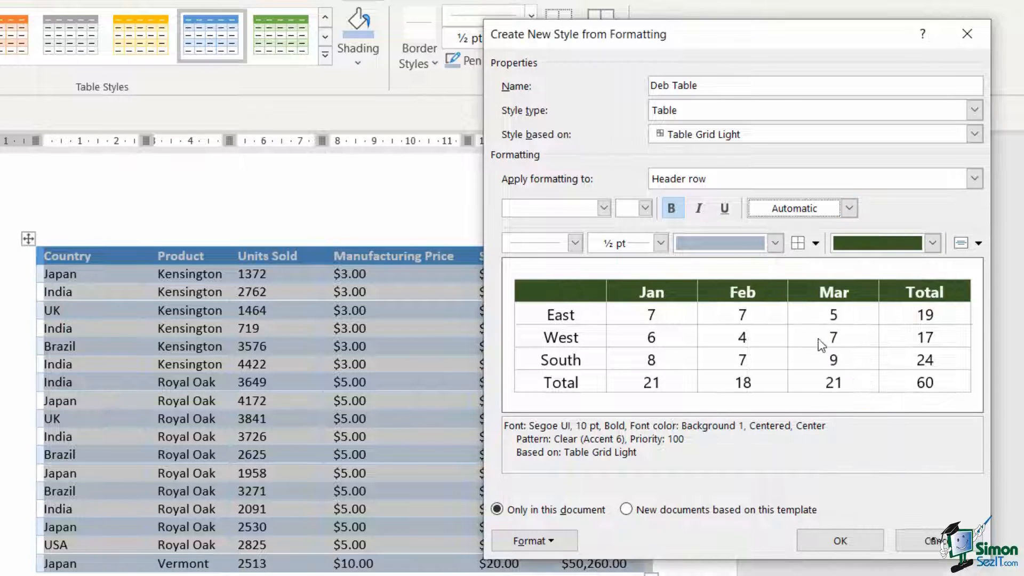
# Step: Shade the new style's even banded rows in light green from the Accent 6 theme colours
pyautogui.click(975, 179)
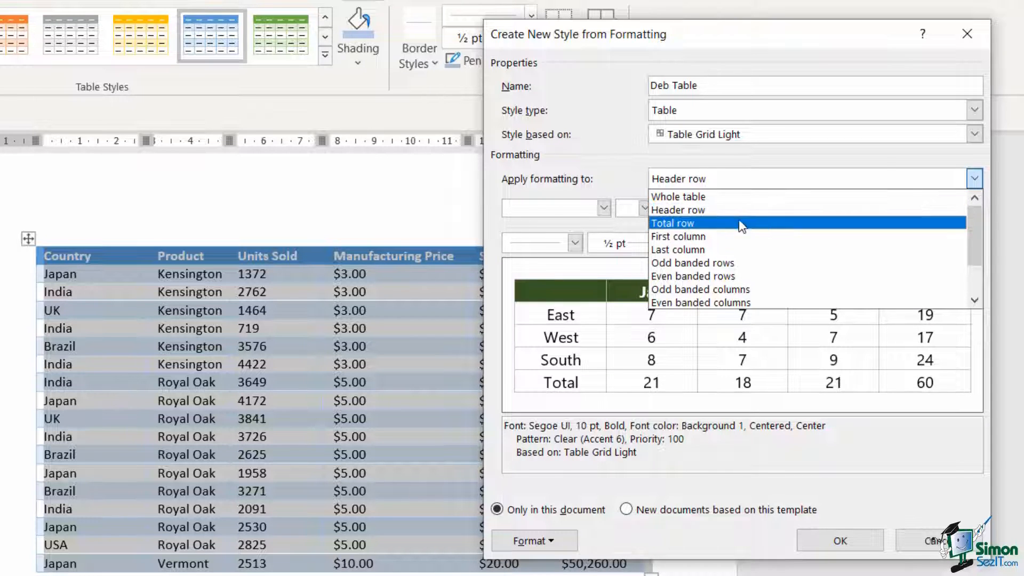
pyautogui.click(703, 275)
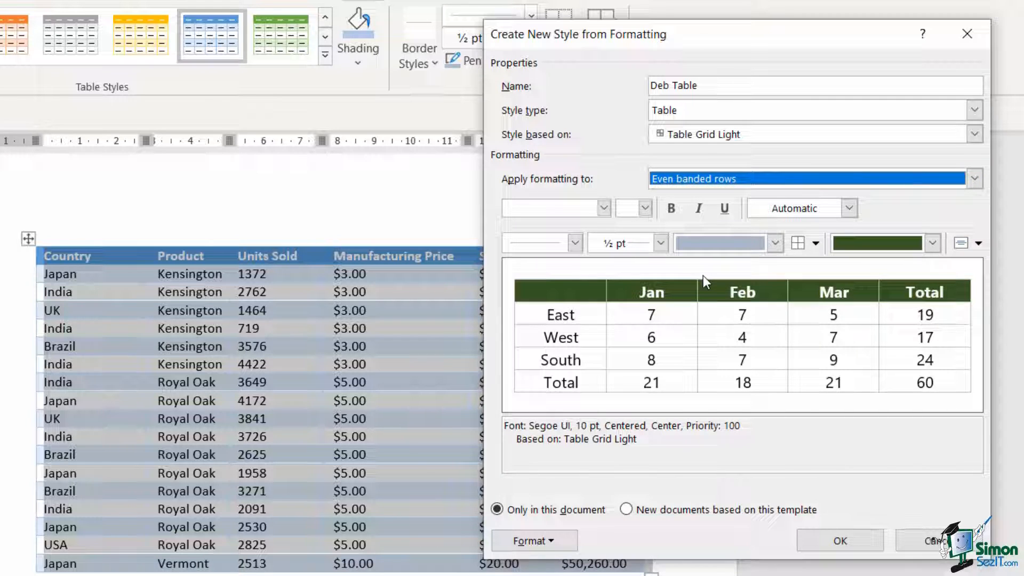
pyautogui.click(932, 243)
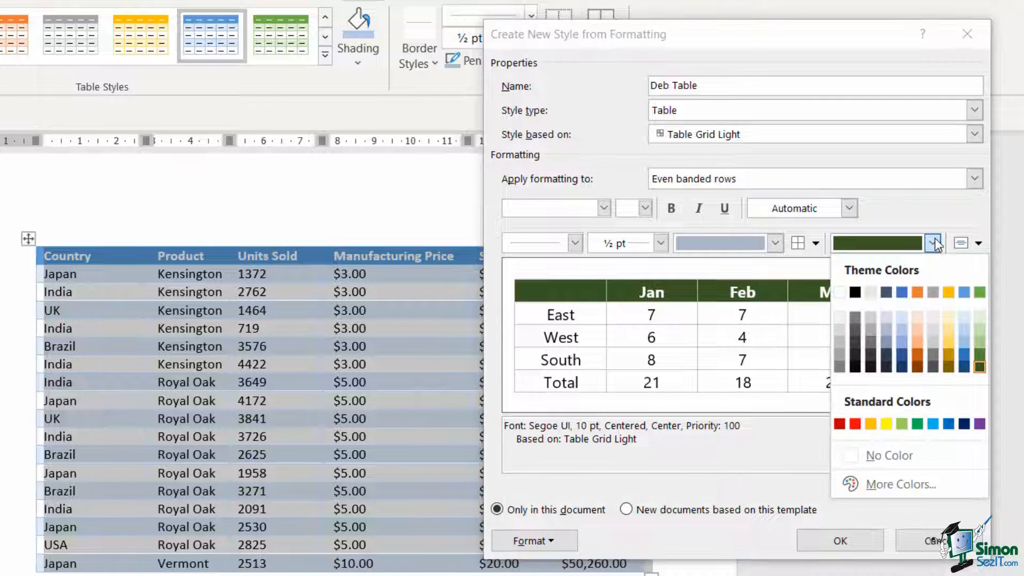
pyautogui.click(981, 327)
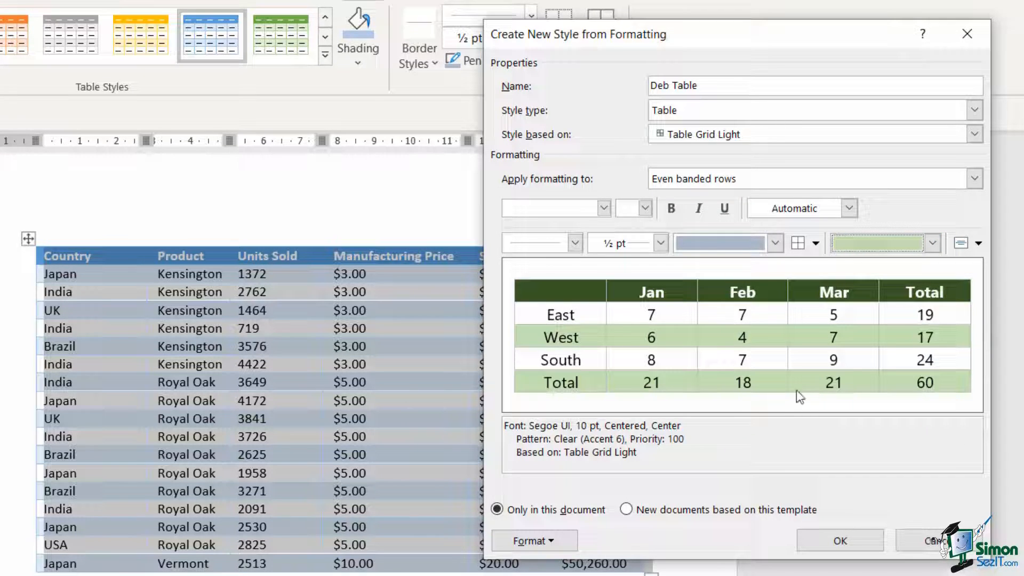
pyautogui.click(974, 179)
pyautogui.moveTo(976, 232)
pyautogui.mouseDown()
pyautogui.moveTo(978, 256)
pyautogui.moveTo(982, 214)
pyautogui.mouseUp()
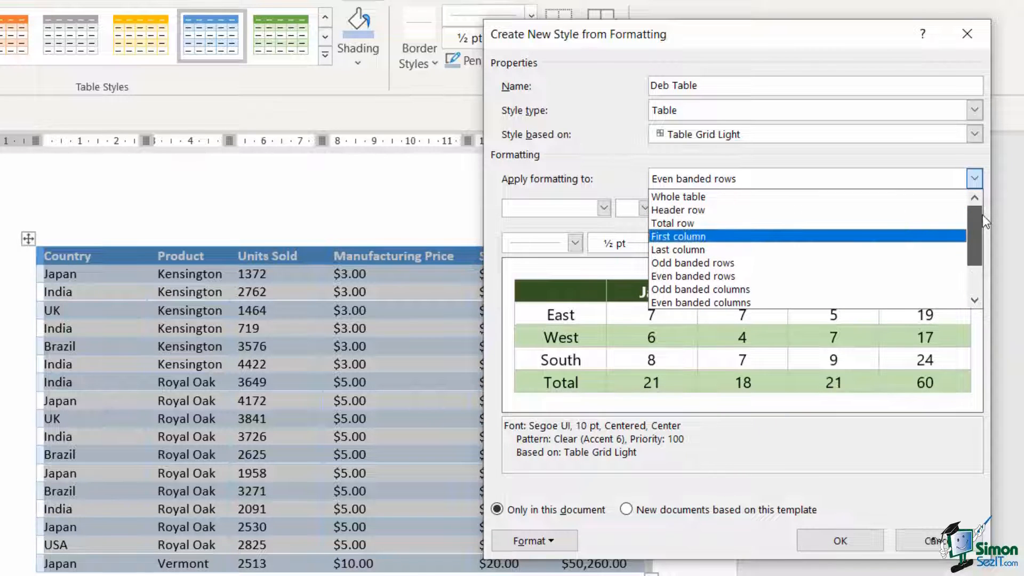
pyautogui.click(933, 155)
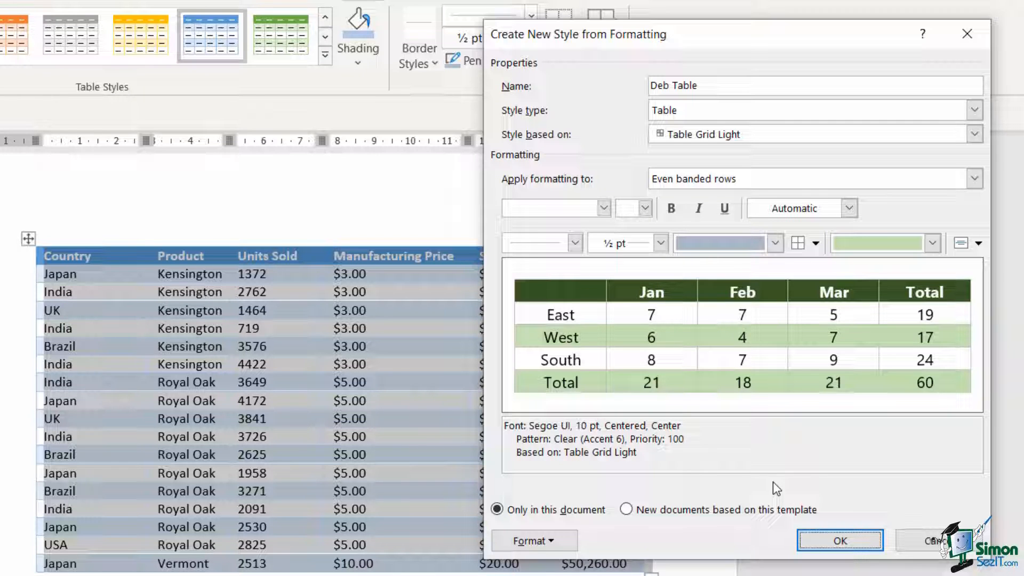
# Step: Save the new table style for new documents based on this template and apply it to the sales table
pyautogui.click(626, 510)
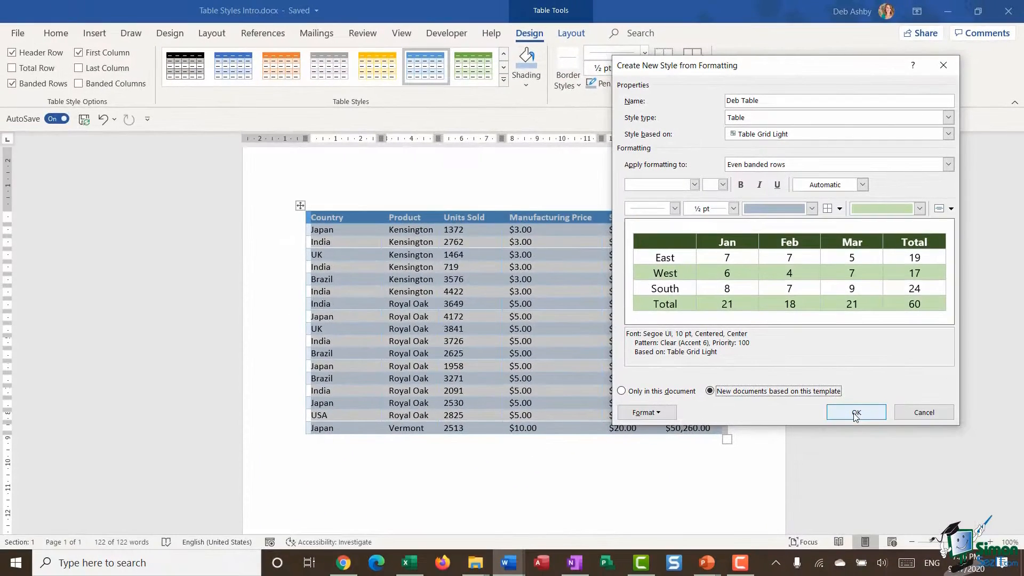
pyautogui.click(856, 413)
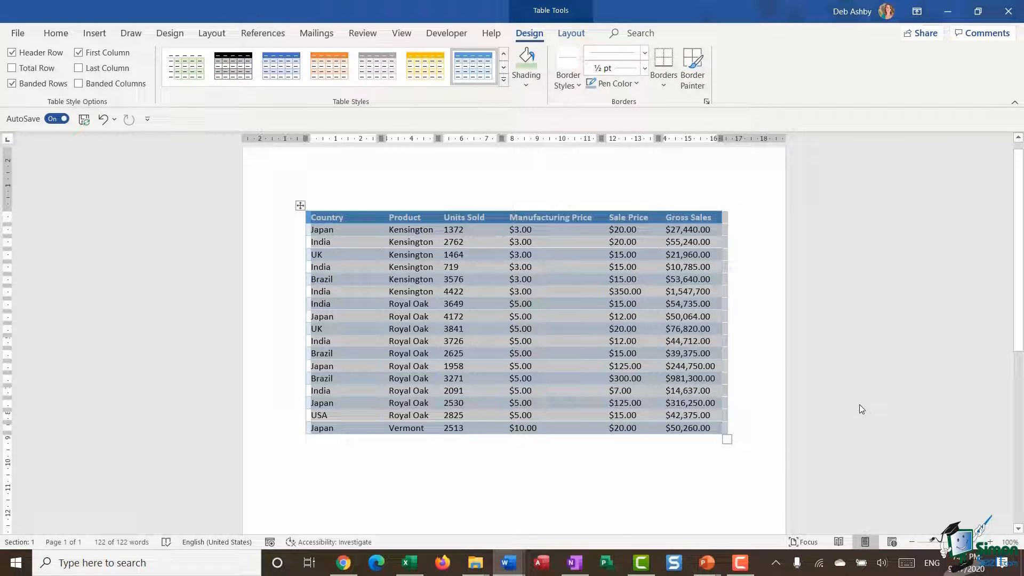
pyautogui.click(503, 80)
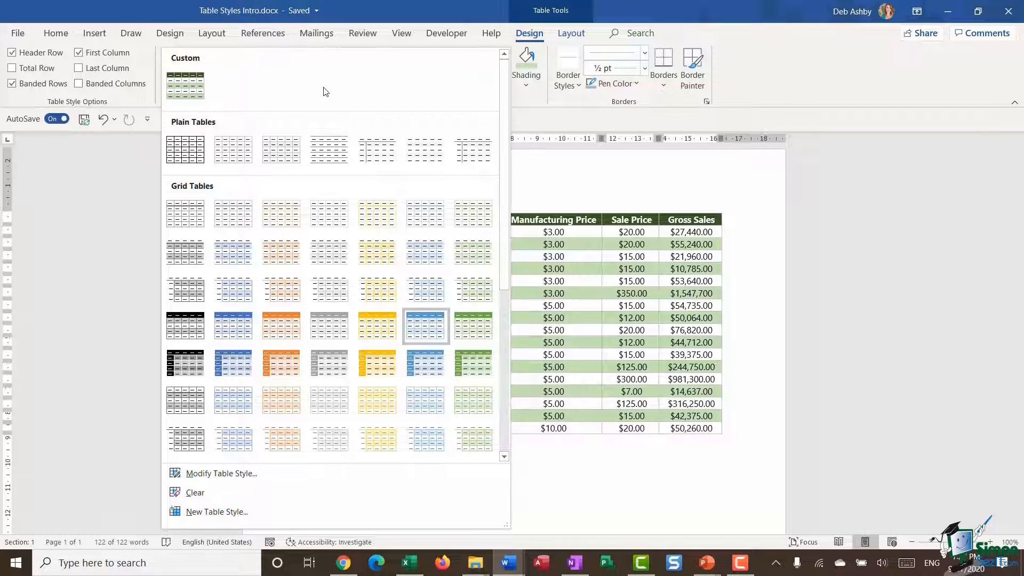
pyautogui.click(176, 85)
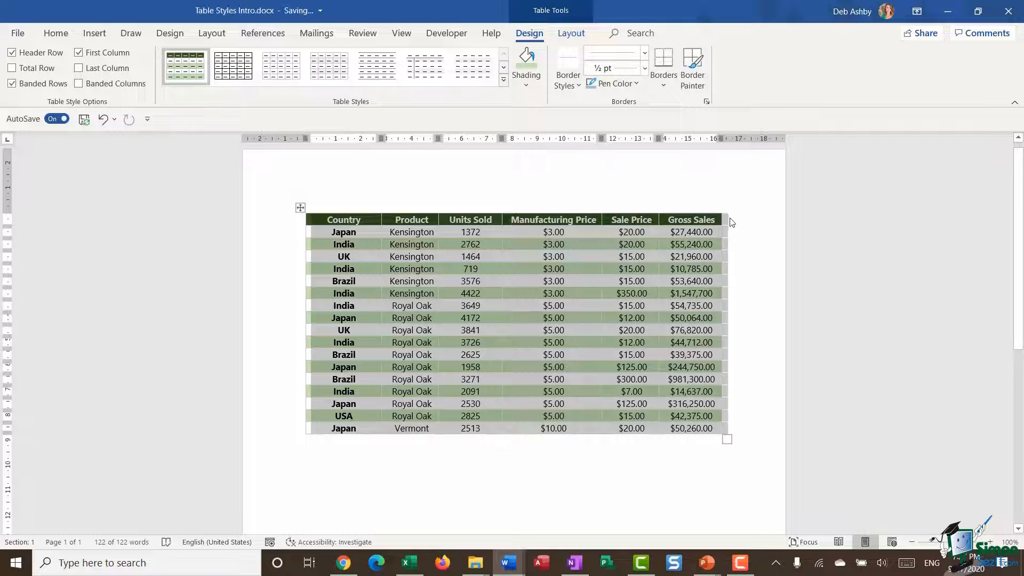
pyautogui.click(742, 223)
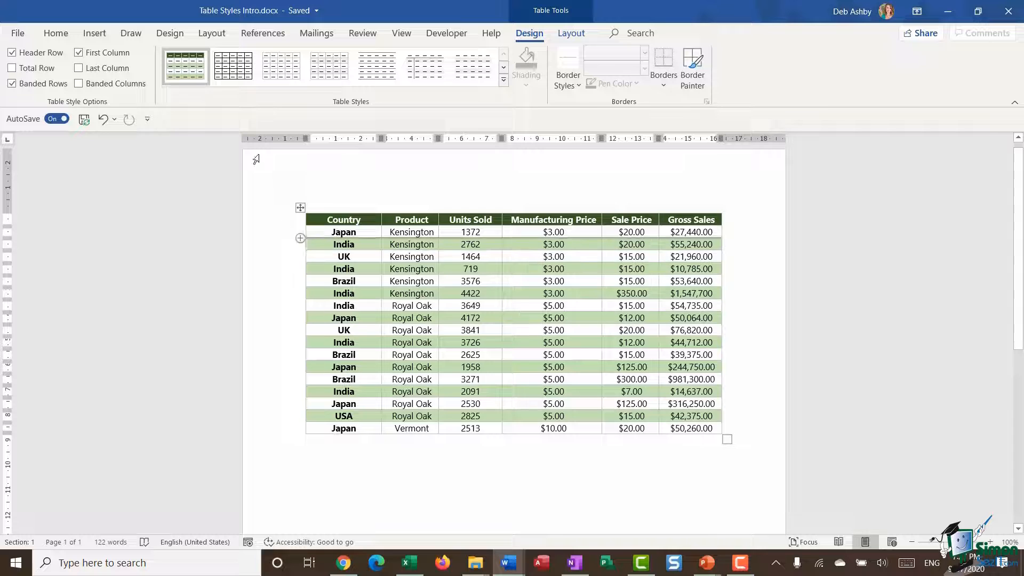
# Step: Modify the custom table style by toggling bold on its first column so the country names are not bold
pyautogui.rightClick(184, 69)
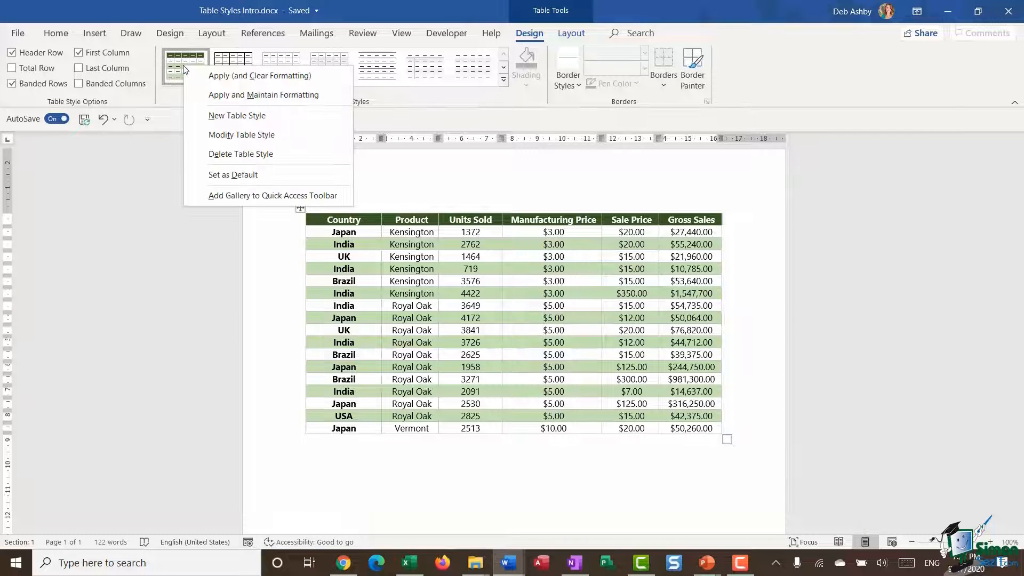
pyautogui.click(314, 136)
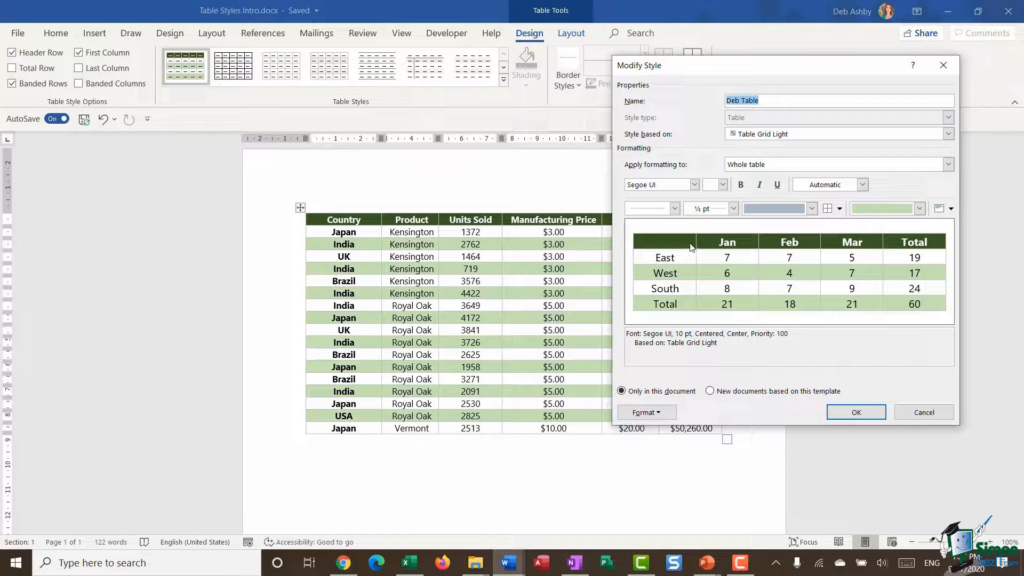
pyautogui.click(947, 164)
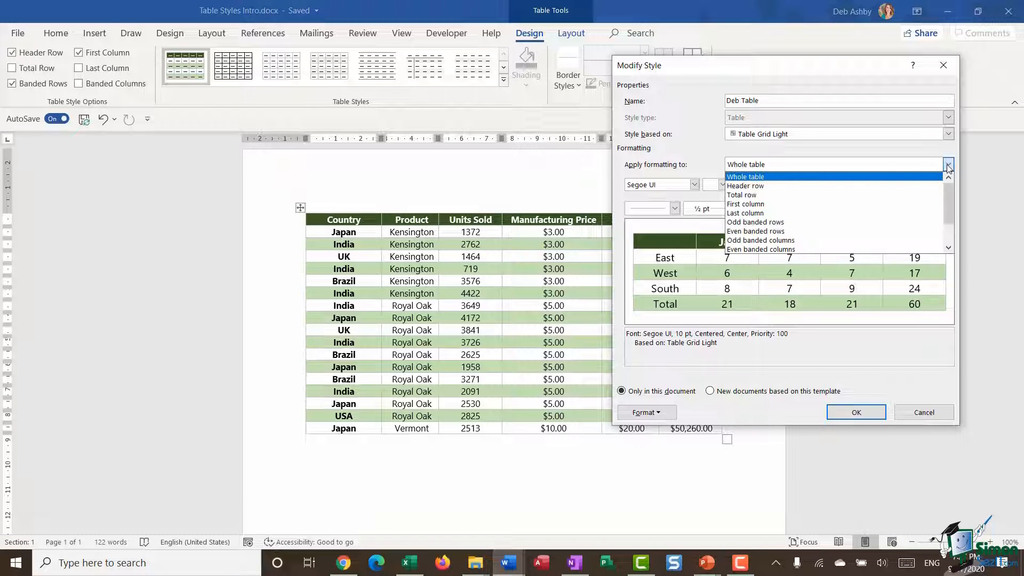
pyautogui.click(864, 204)
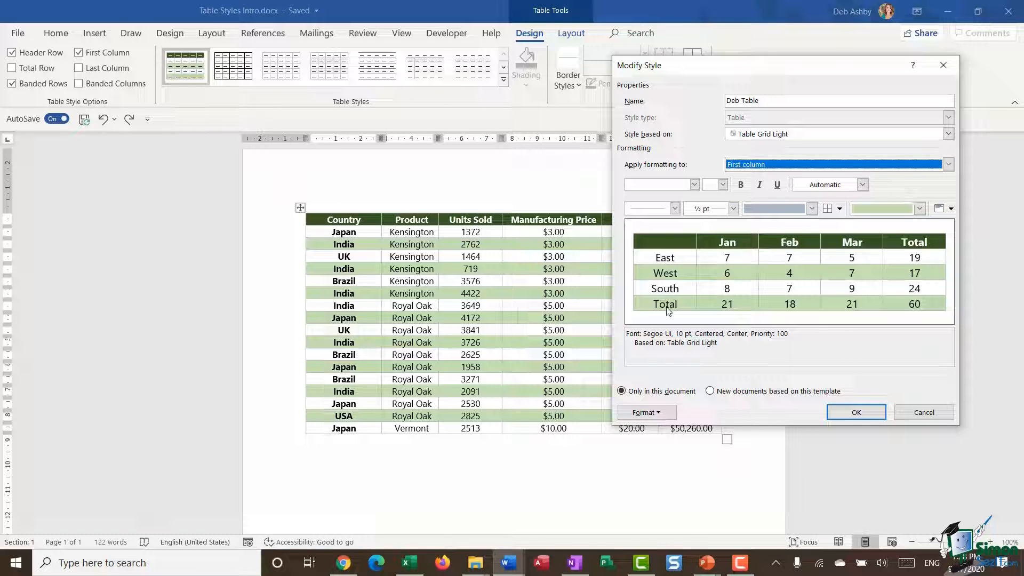
pyautogui.click(741, 185)
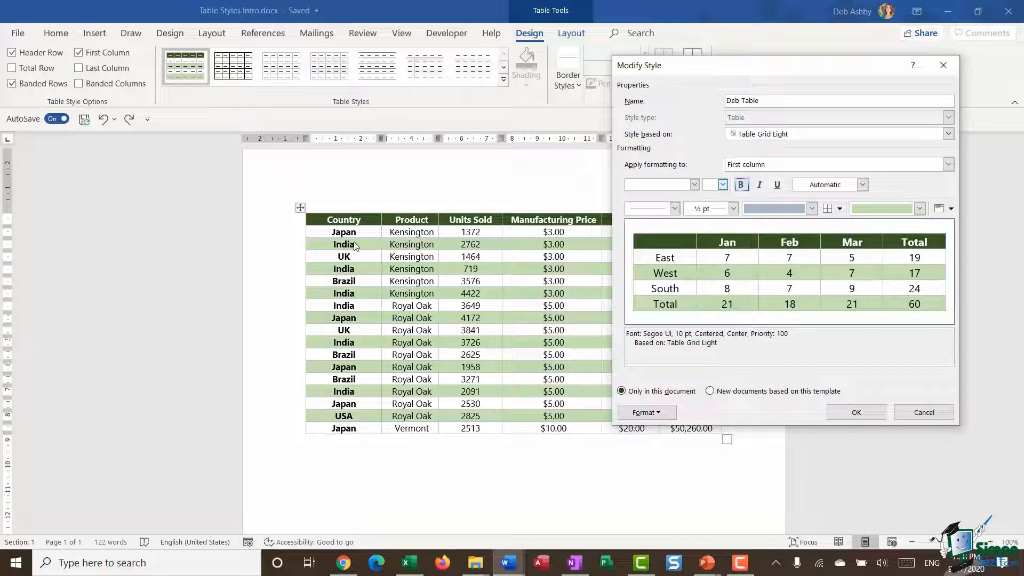
pyautogui.click(741, 184)
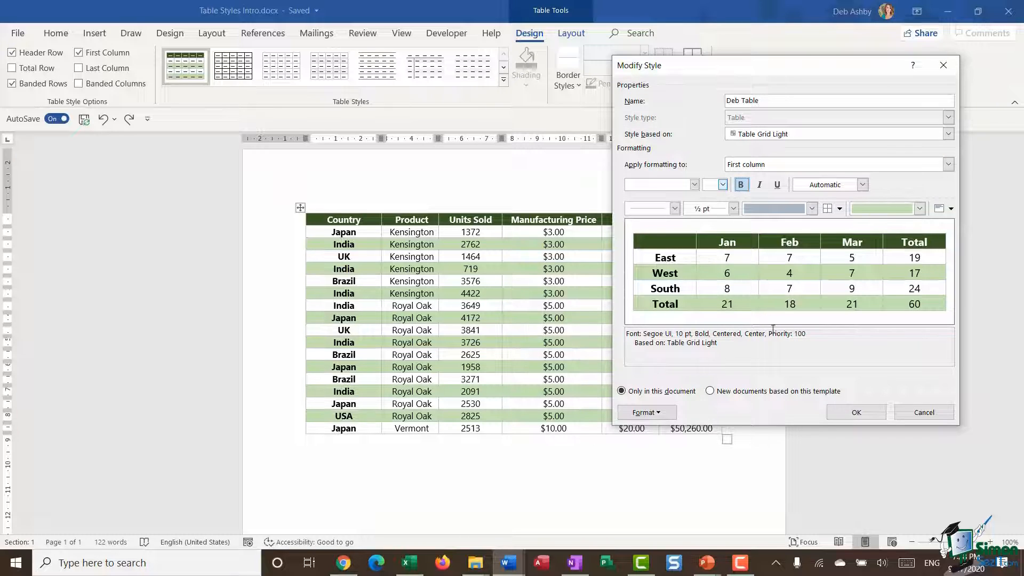
pyautogui.click(857, 414)
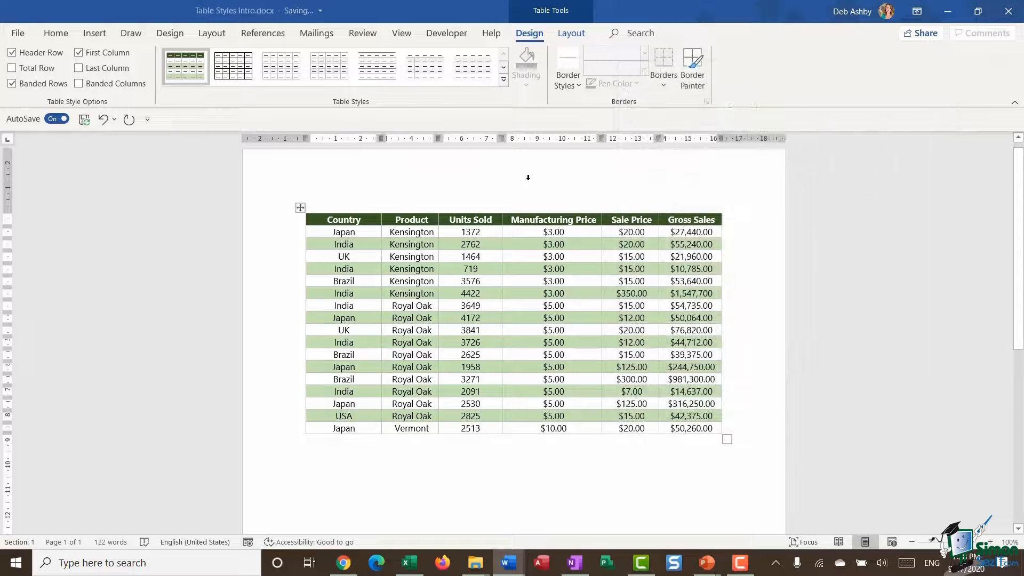
pyautogui.click(530, 209)
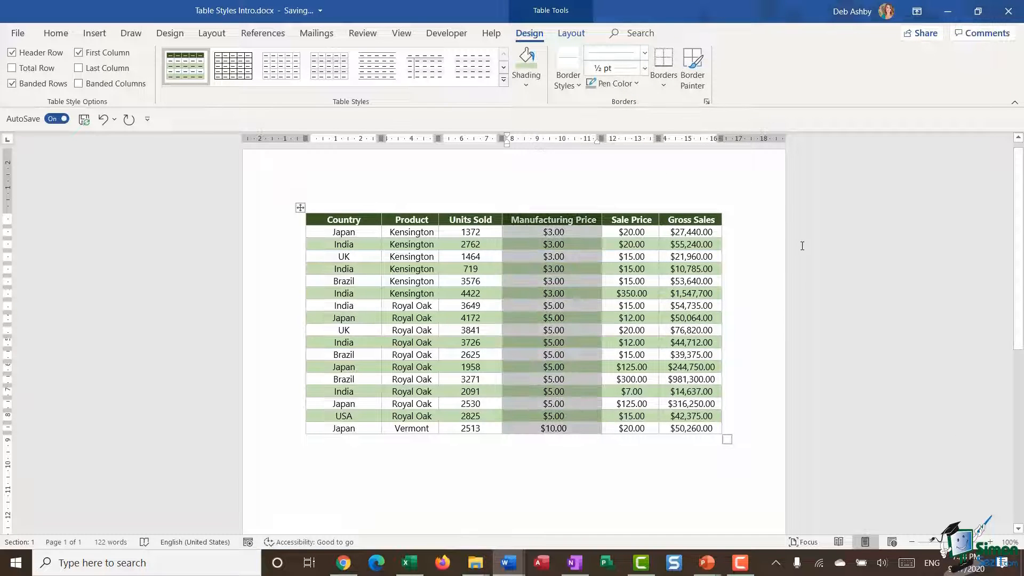
pyautogui.click(761, 246)
pyautogui.scroll(1, 650, 179)
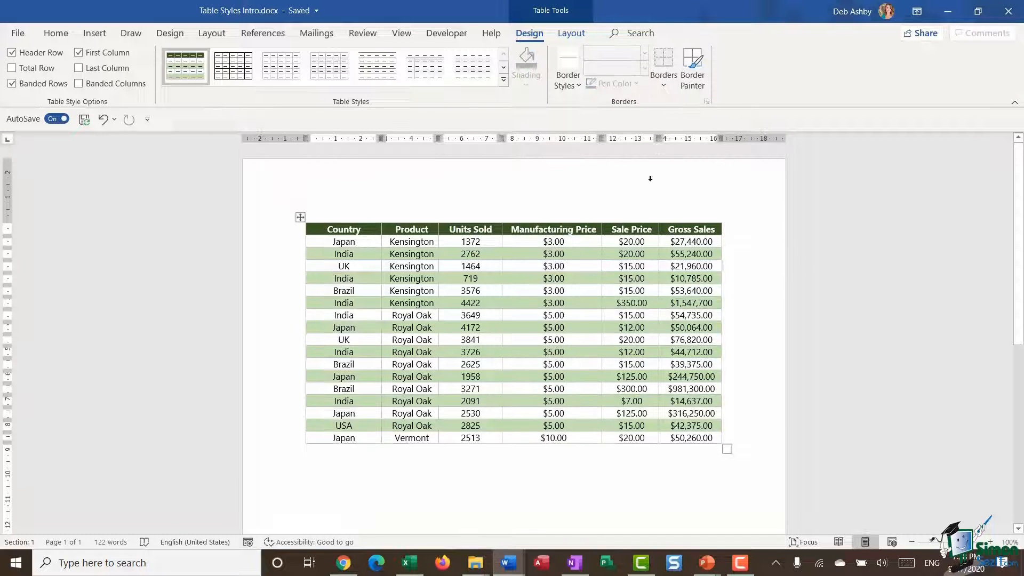
pyautogui.rightClick(192, 69)
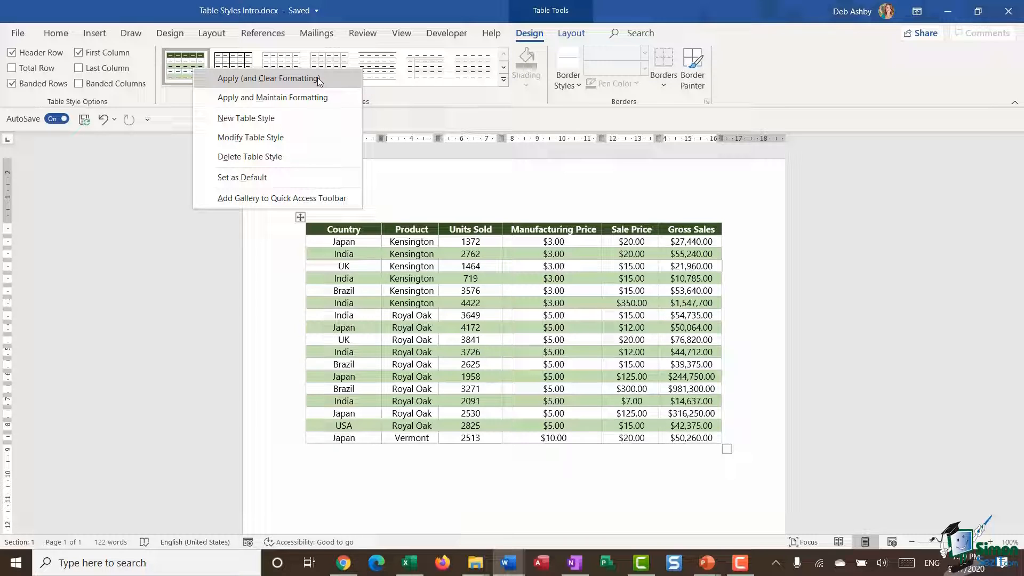
pyautogui.click(293, 102)
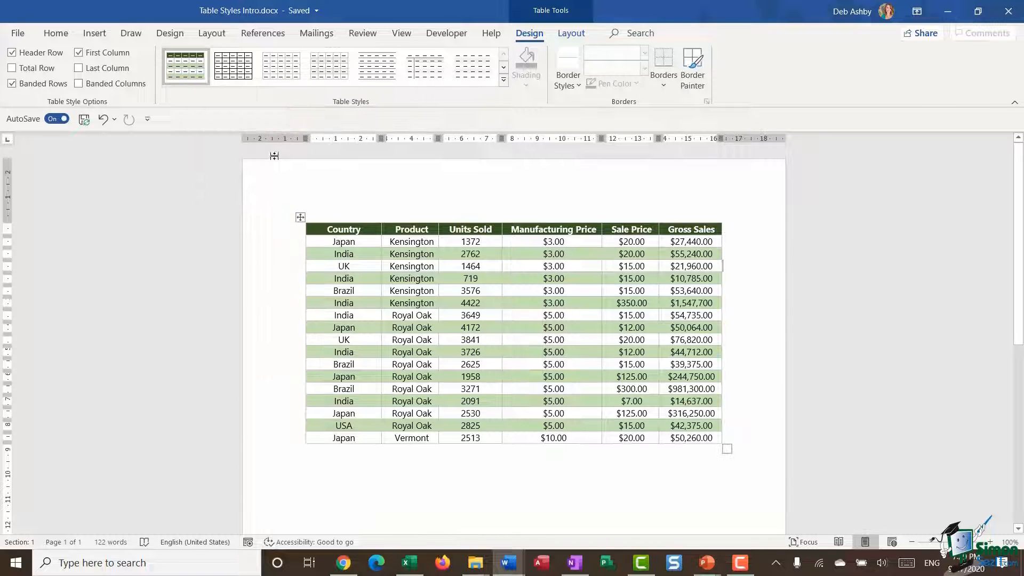
pyautogui.rightClick(186, 65)
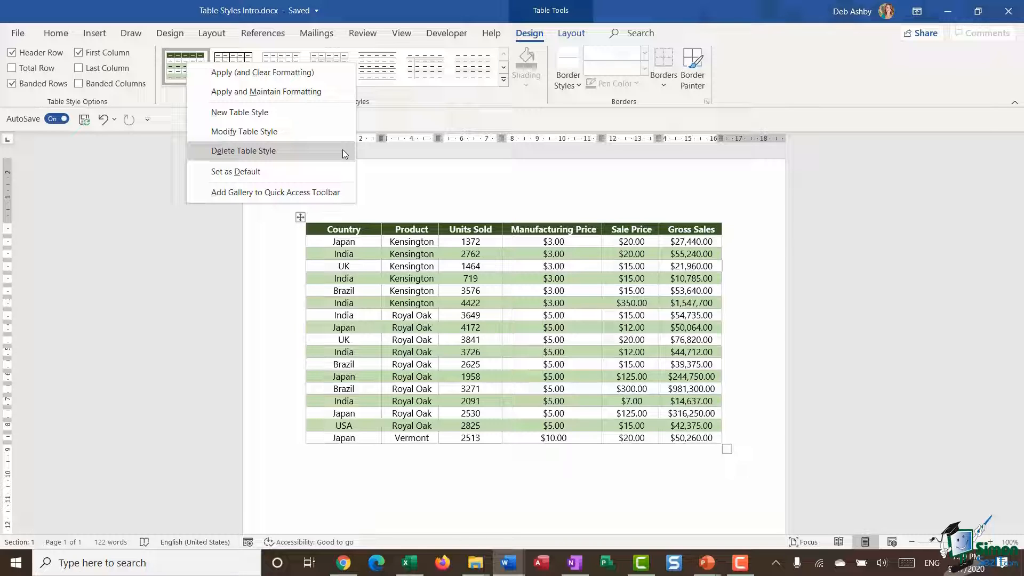
pyautogui.click(528, 192)
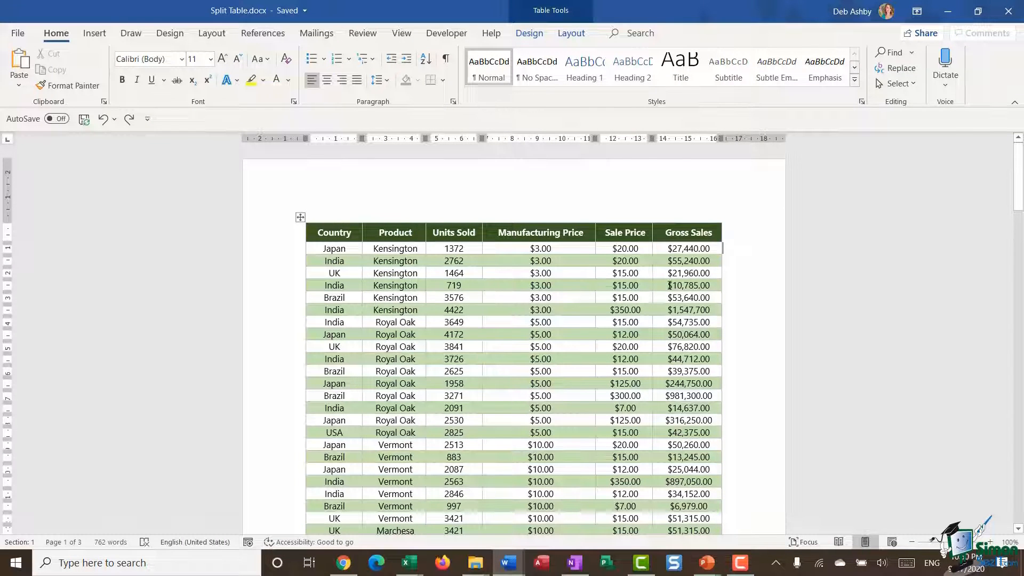
# Step: Look through the long sales table in Split Table.docx to see how it breaks across pages
pyautogui.scroll(-1, 700, 251)
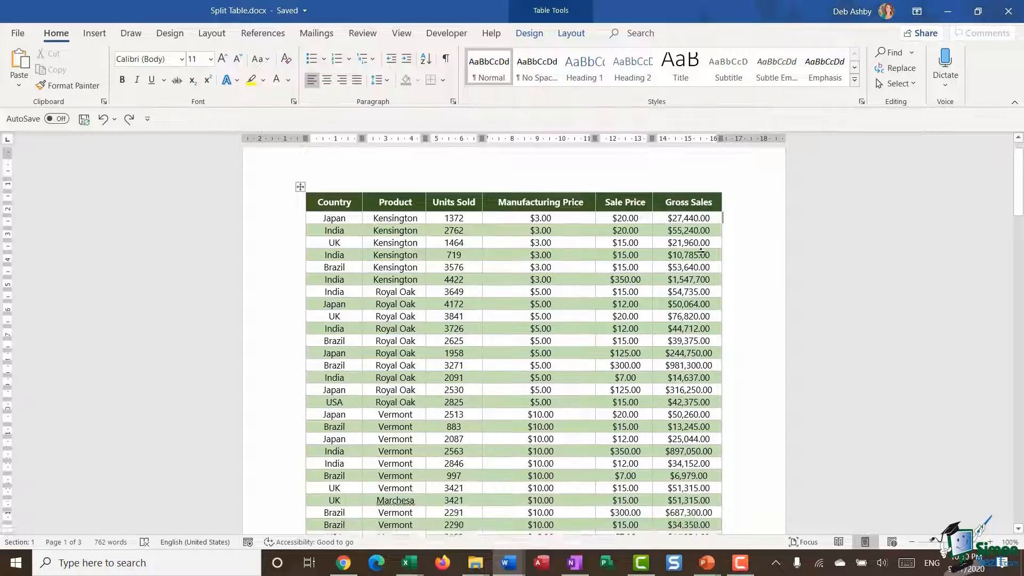
pyautogui.scroll(-10, 701, 250)
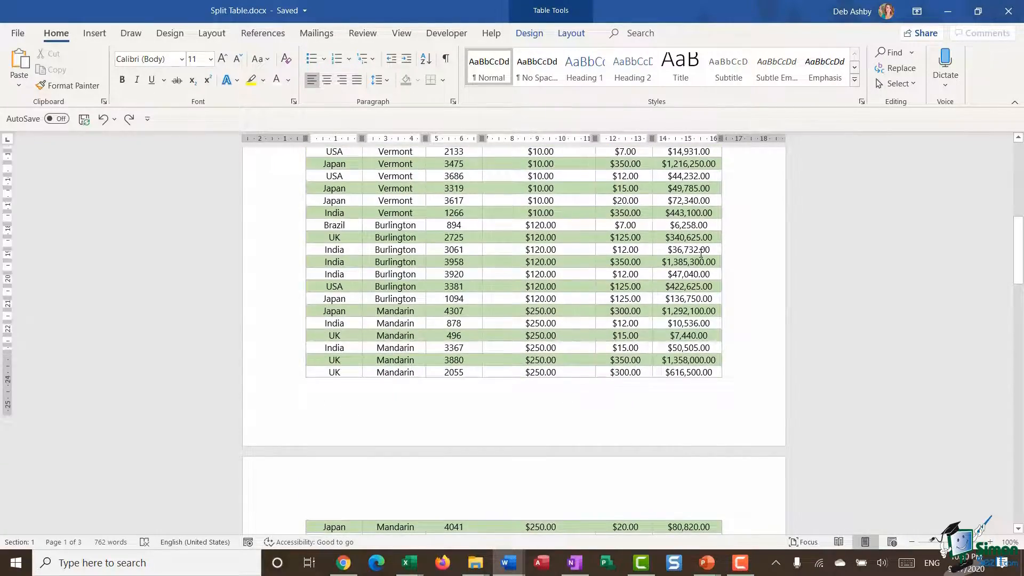
pyautogui.scroll(-15, 701, 254)
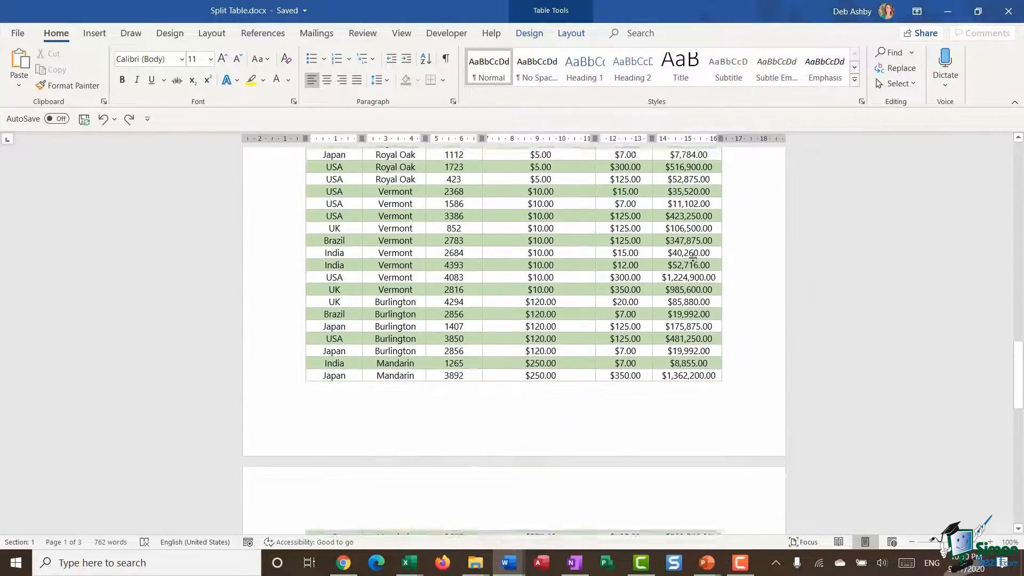
pyautogui.scroll(-15, 695, 258)
pyautogui.scroll(12, 691, 260)
pyautogui.scroll(15, 687, 263)
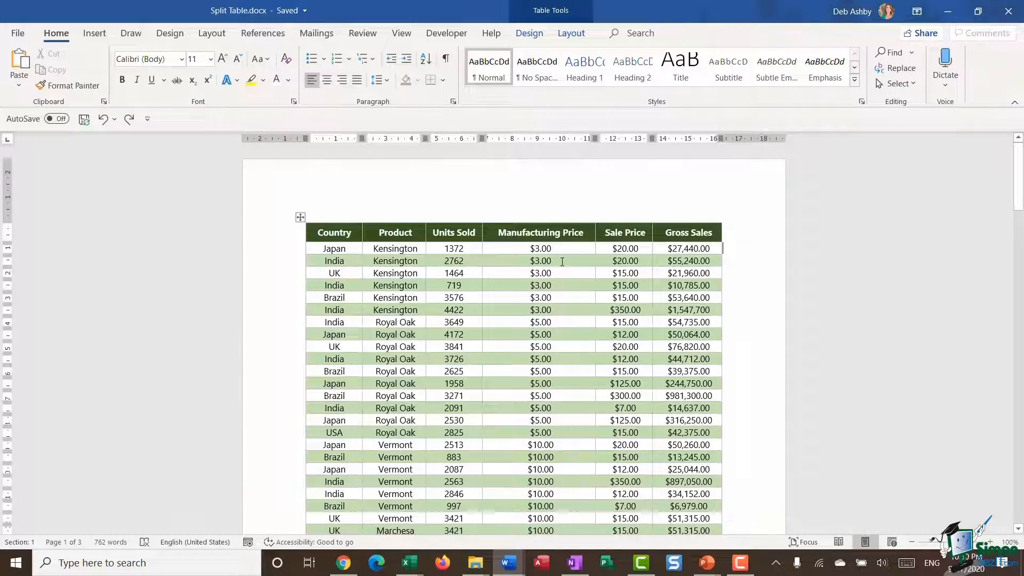
# Step: Check the row properties of the whole sales table for whether rows may break across pages
pyautogui.scroll(-4, 530, 277)
pyautogui.scroll(-11, 531, 278)
pyautogui.scroll(10, 531, 275)
pyautogui.click(300, 218)
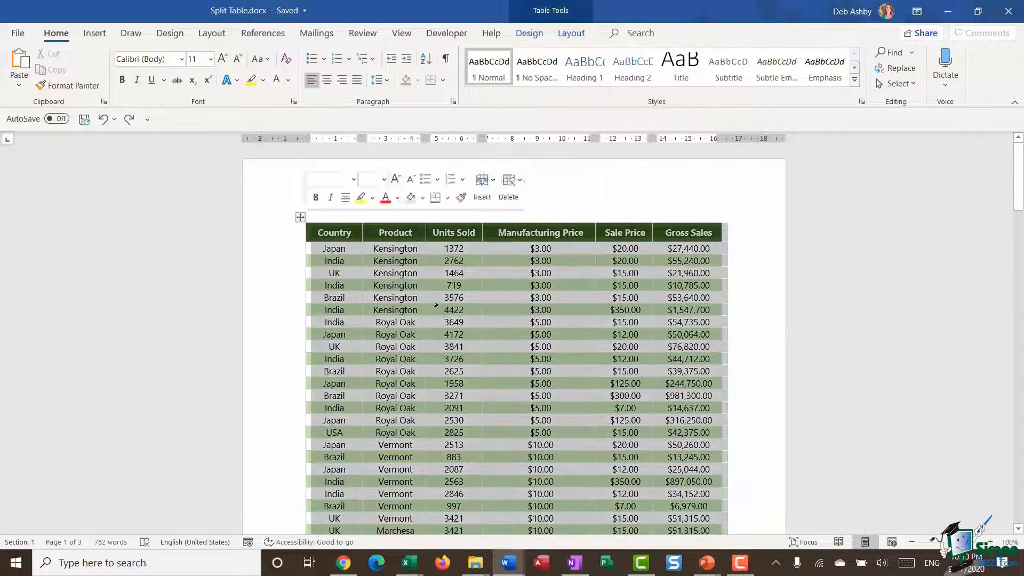
pyautogui.rightClick(435, 260)
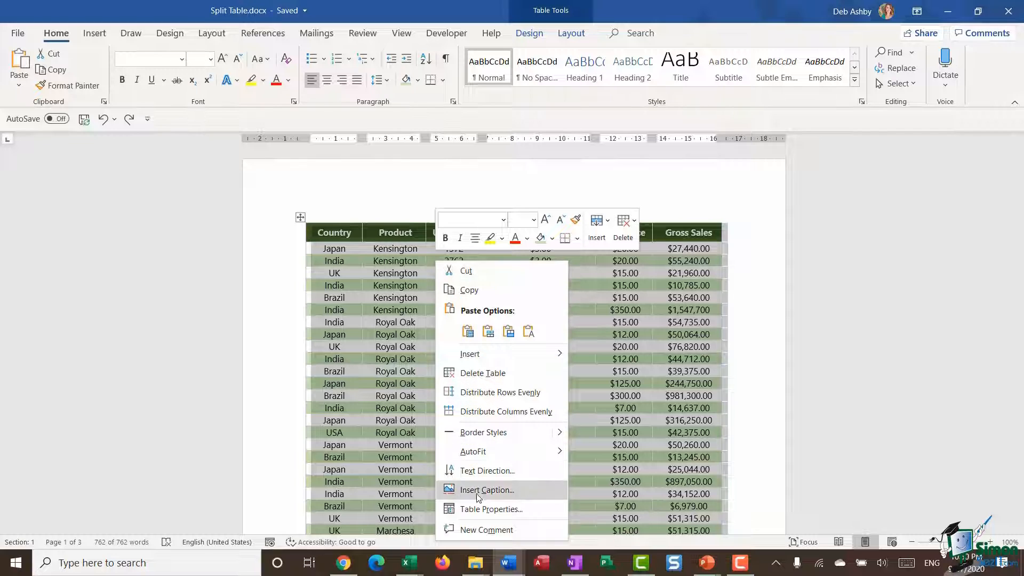
pyautogui.click(481, 509)
pyautogui.moveTo(498, 122); pyautogui.dragTo(768, 105)
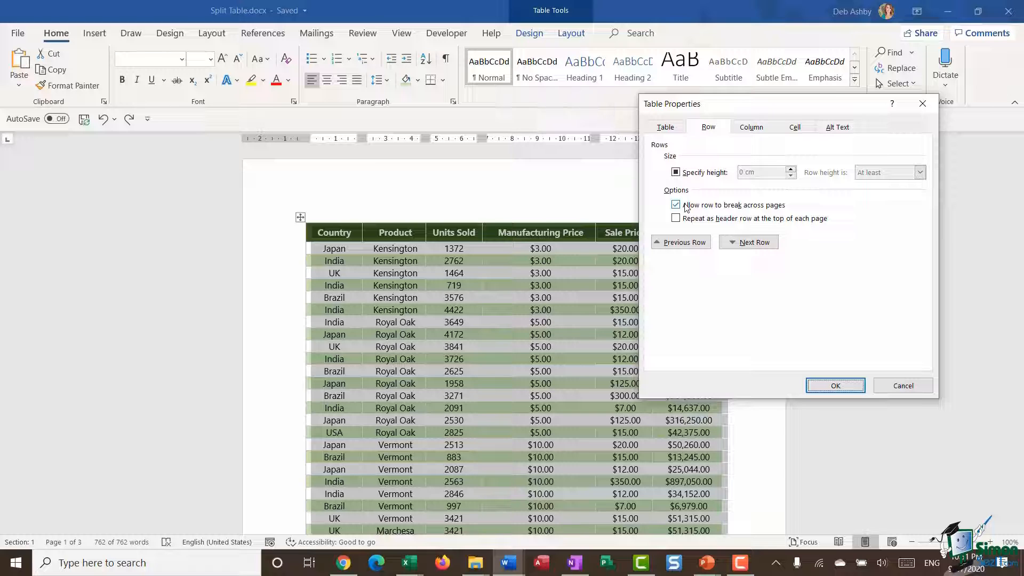
pyautogui.click(843, 388)
pyautogui.click(750, 327)
# Step: Try adding three blank lines after UK in the last row of page 1 to make that row break across pages
pyautogui.scroll(-10, 745, 322)
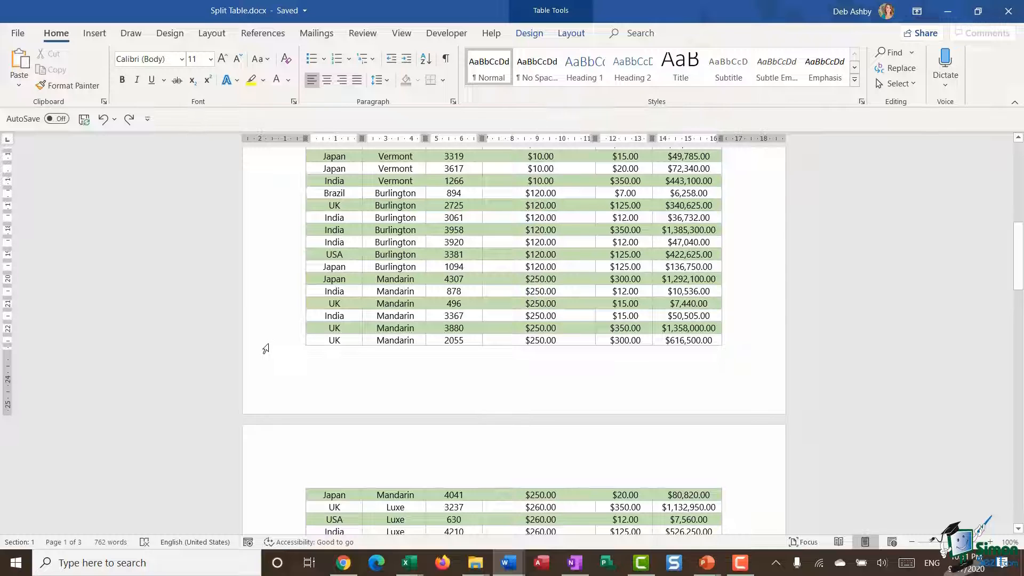
pyautogui.click(297, 342)
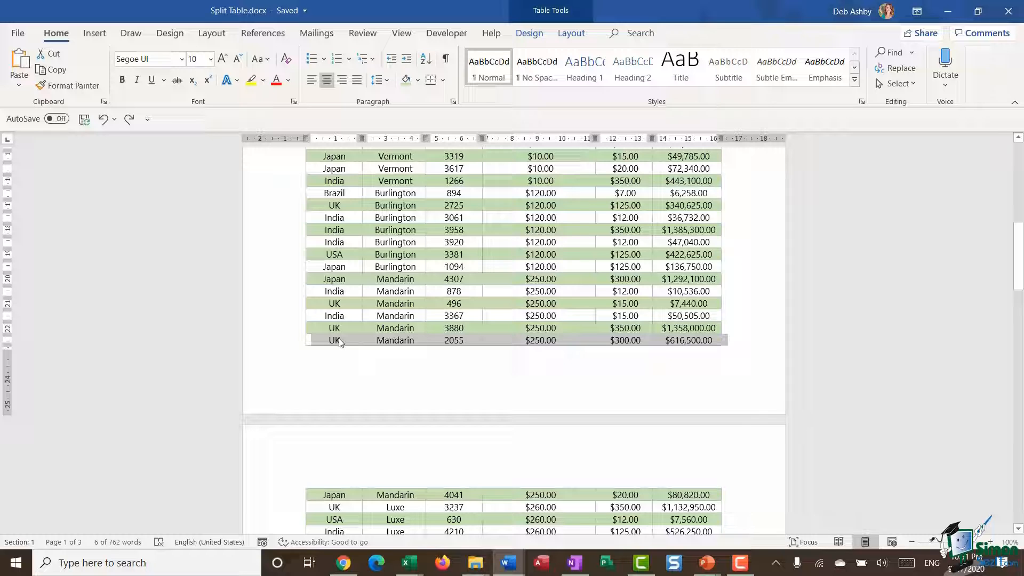
pyautogui.scroll(-1, 343, 337)
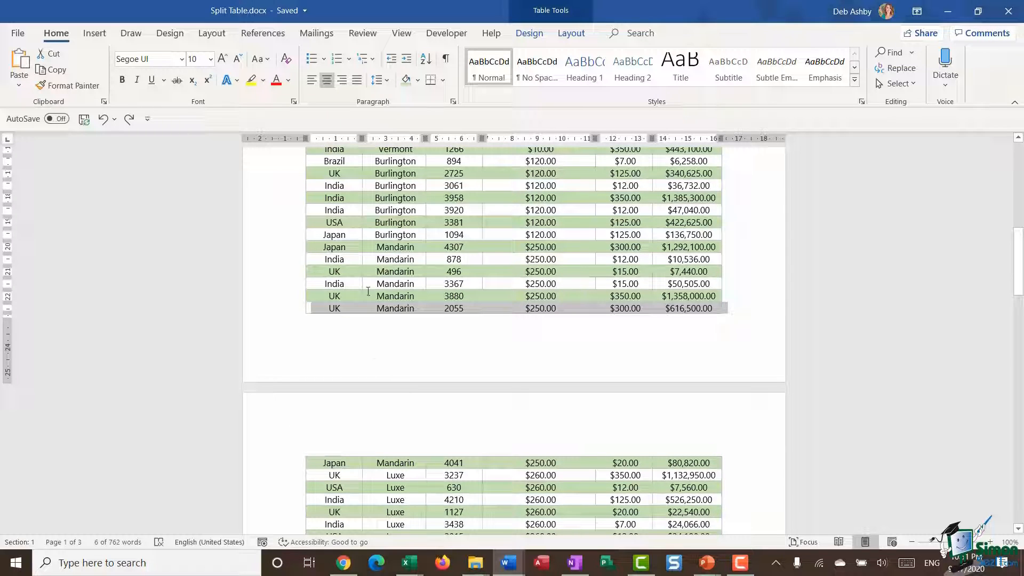
pyautogui.click(359, 308)
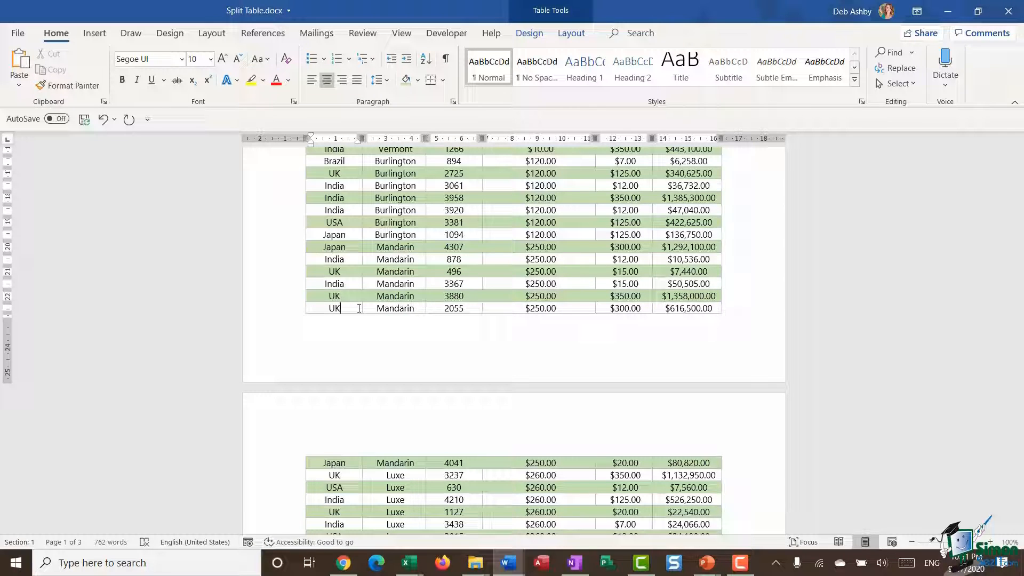
pyautogui.press('Return')
pyautogui.press('Return')
pyautogui.press('Return')
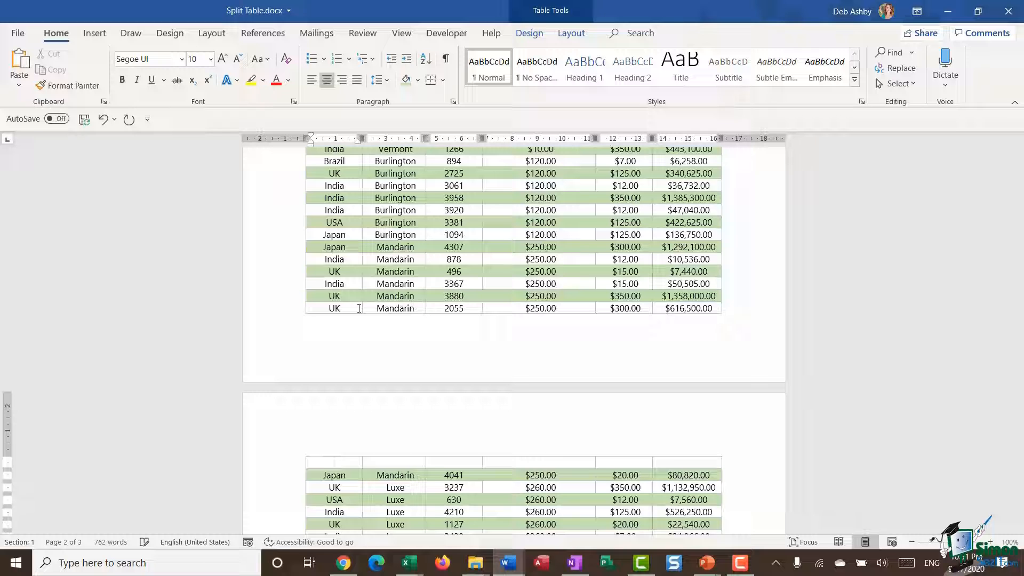
pyautogui.scroll(-2, 359, 307)
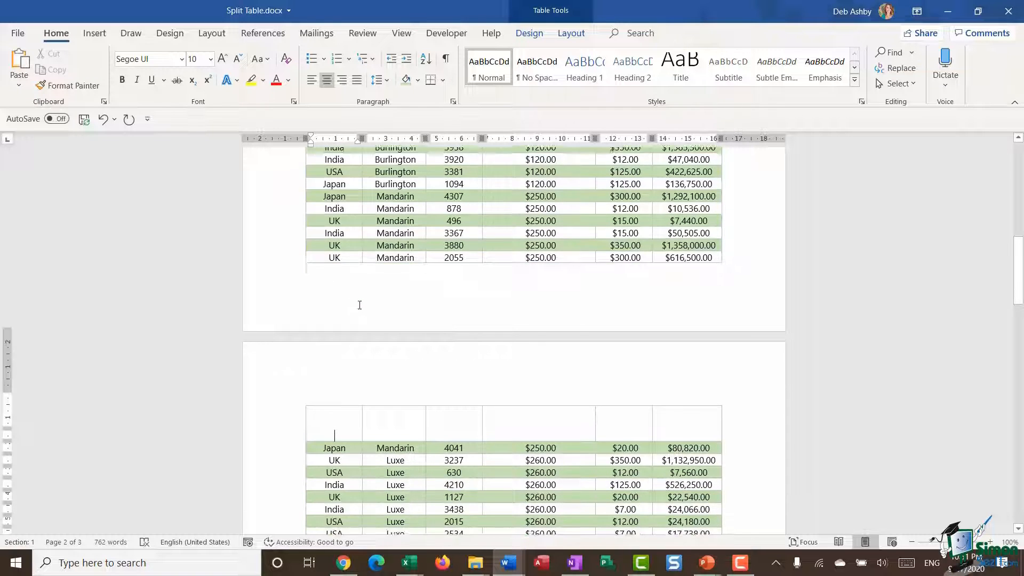
pyautogui.click(281, 250)
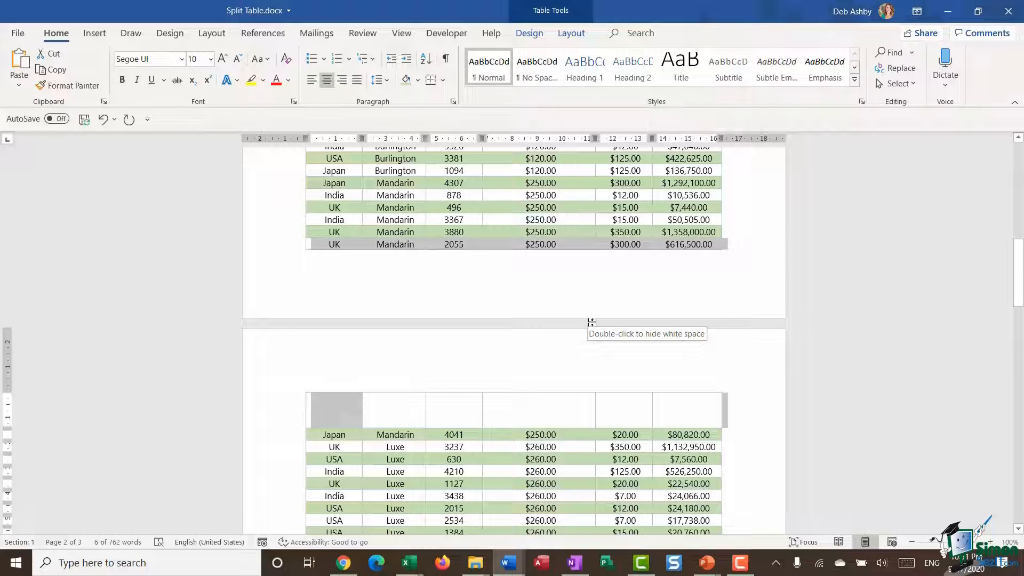
pyautogui.hotkey('ctrl', 'z')
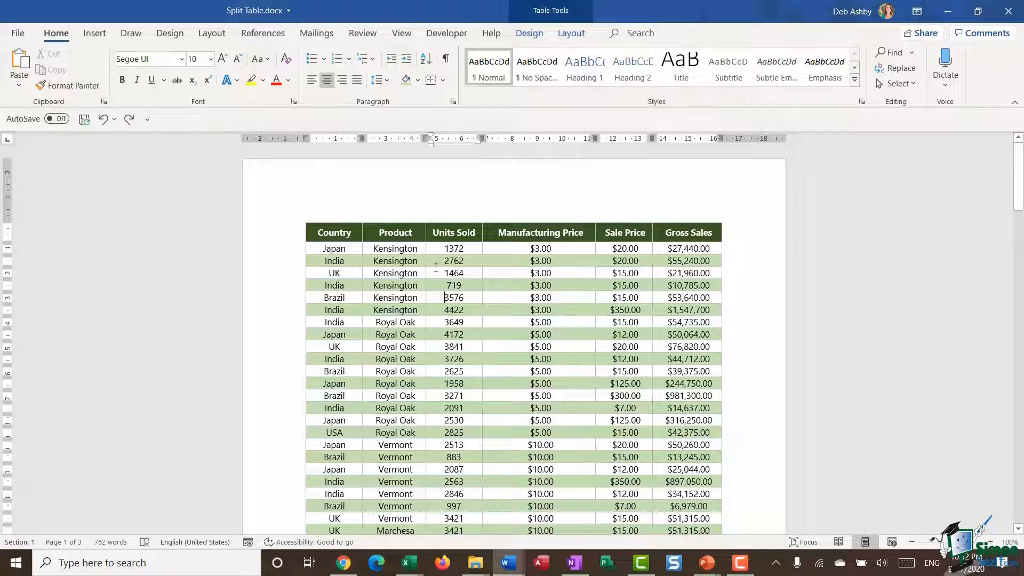
# Step: Turn off the option that allows rows to break across pages for the entire table, and check the rows around the first page break
pyautogui.click(571, 33)
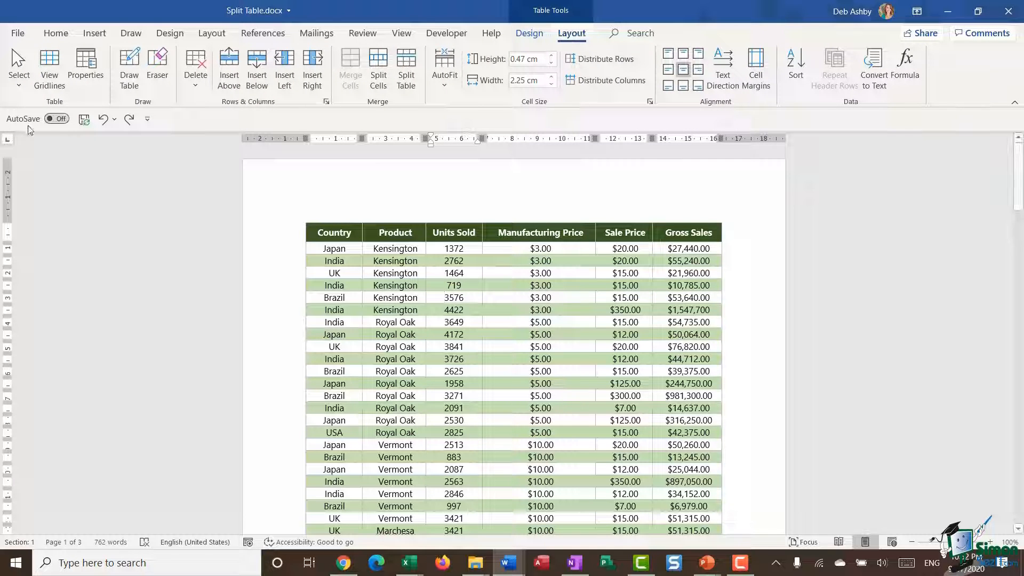
pyautogui.click(18, 86)
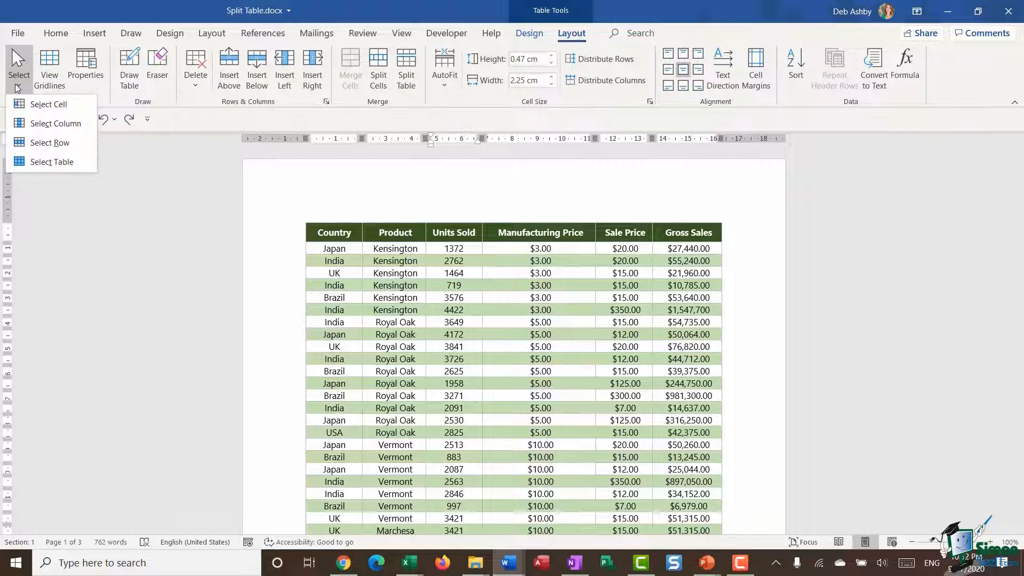
pyautogui.click(52, 161)
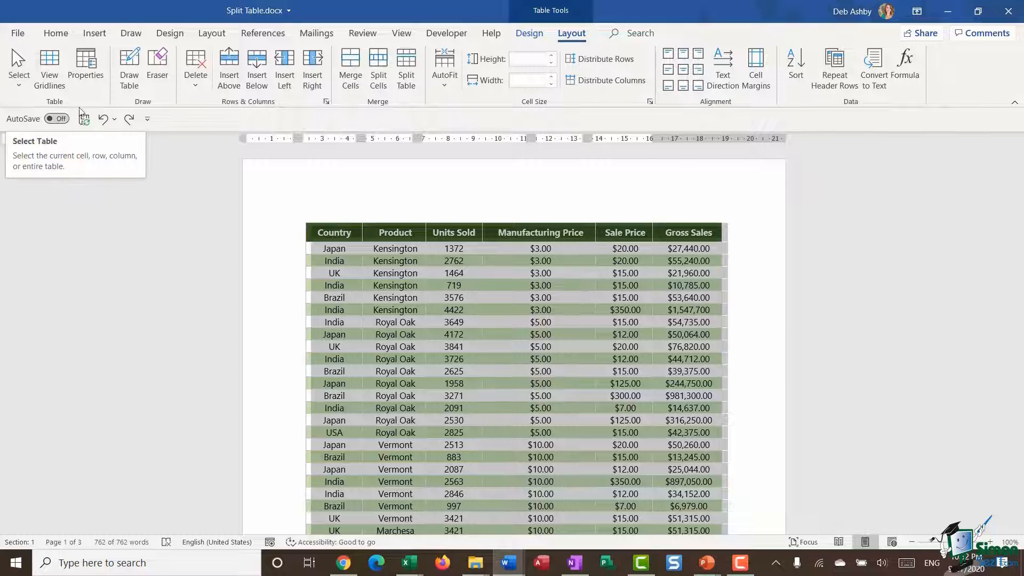
pyautogui.click(88, 75)
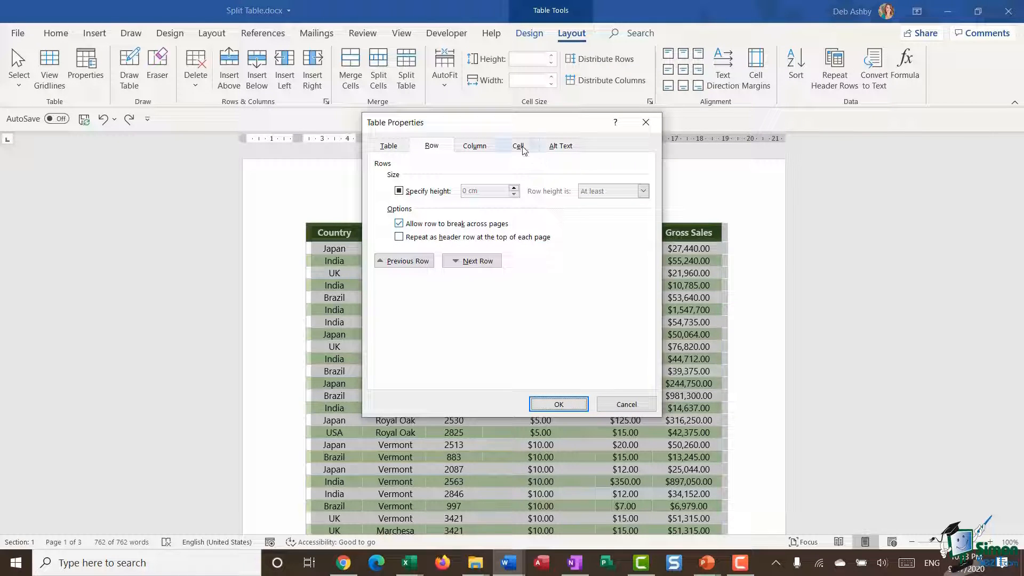
pyautogui.moveTo(497, 131); pyautogui.dragTo(718, 129)
pyautogui.press('Tab')
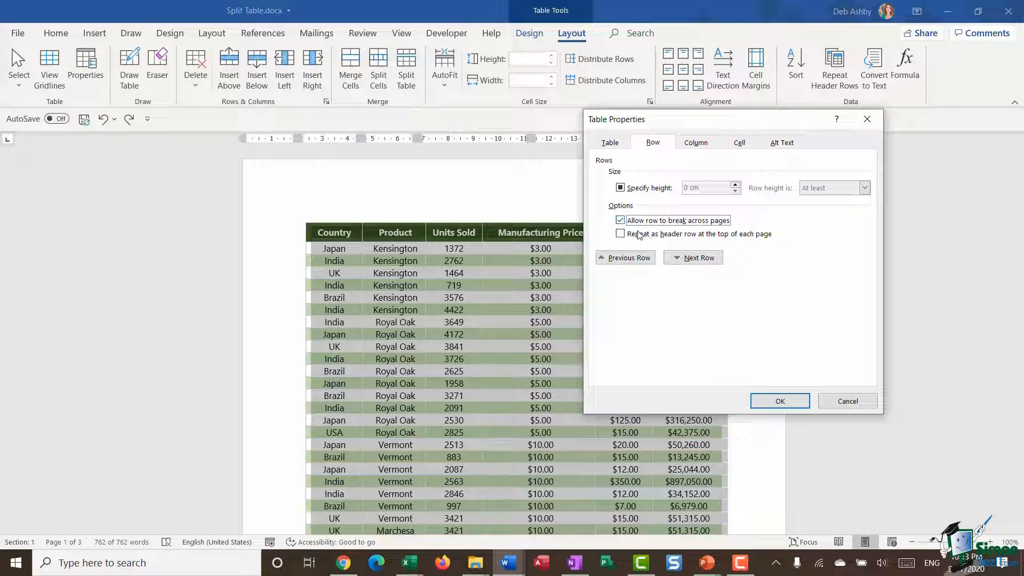
pyautogui.click(619, 220)
pyautogui.click(792, 401)
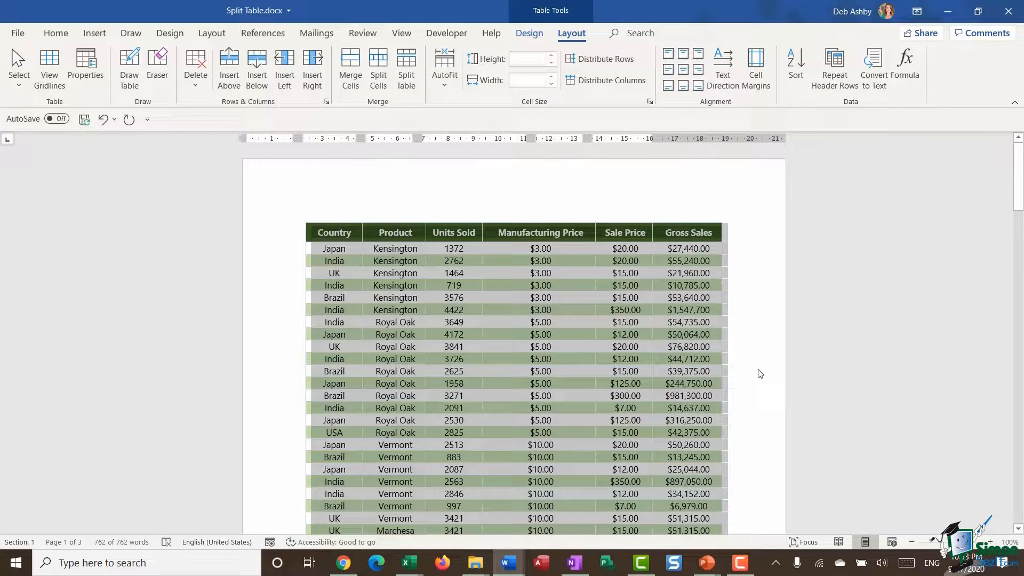
pyautogui.click(717, 367)
pyautogui.scroll(-3, 717, 364)
pyautogui.scroll(-10, 717, 364)
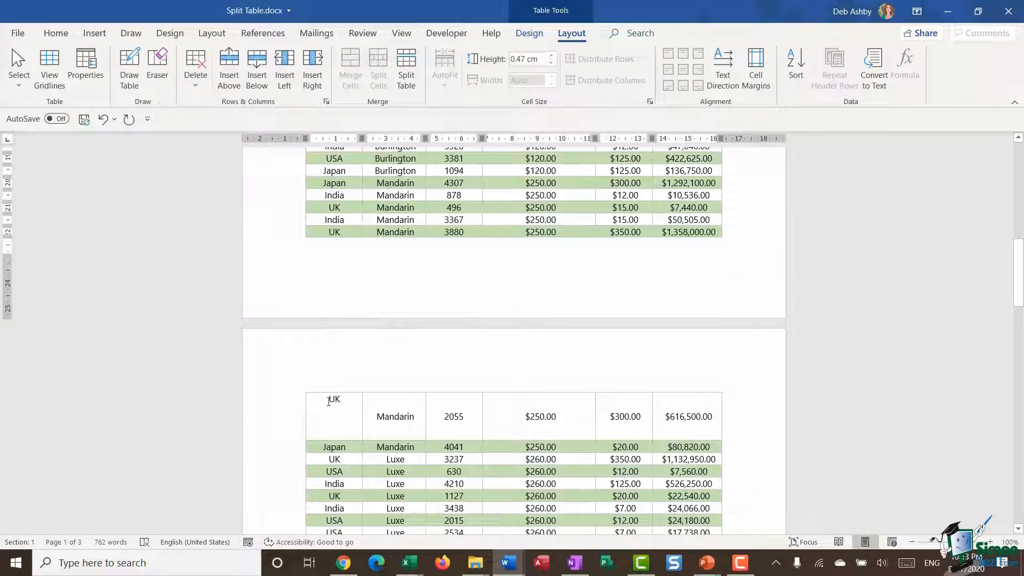
pyautogui.scroll(-3, 517, 353)
pyautogui.scroll(2, 518, 353)
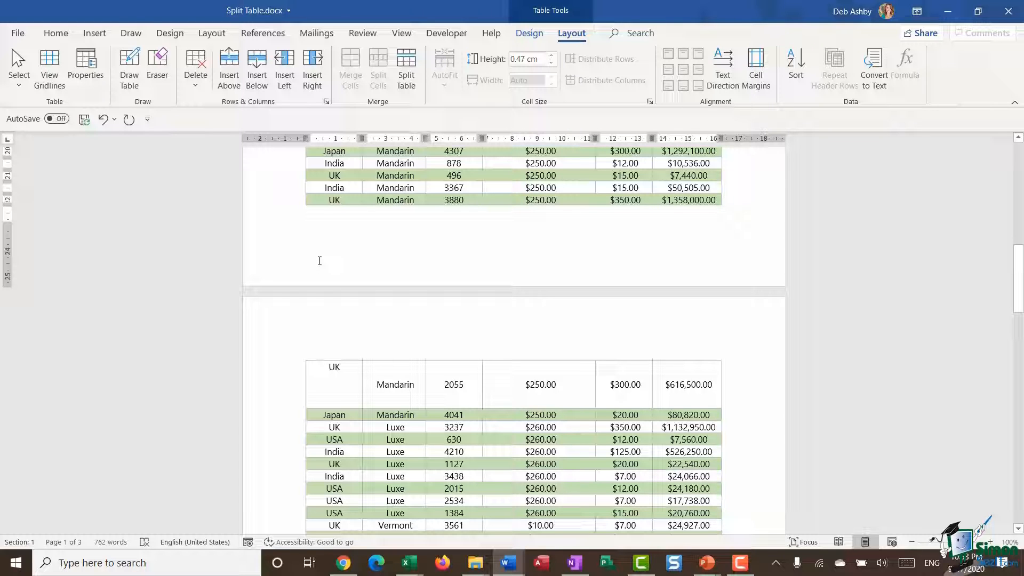
# Step: Undo the row-break setting and the blank lines added to the UK row at the end of page 1
pyautogui.hotkey('ctrl', 'z')
pyautogui.hotkey('ctrl', 'z')
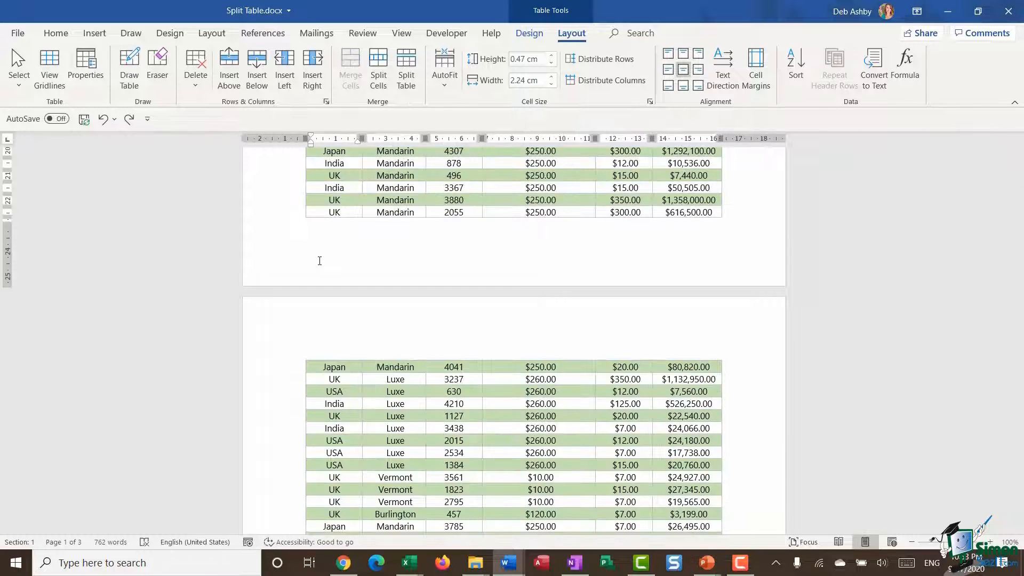
pyautogui.click(752, 218)
# Step: Split the sales table at the USA Royal Oak row so that this row starts a second table
pyautogui.scroll(13, 750, 219)
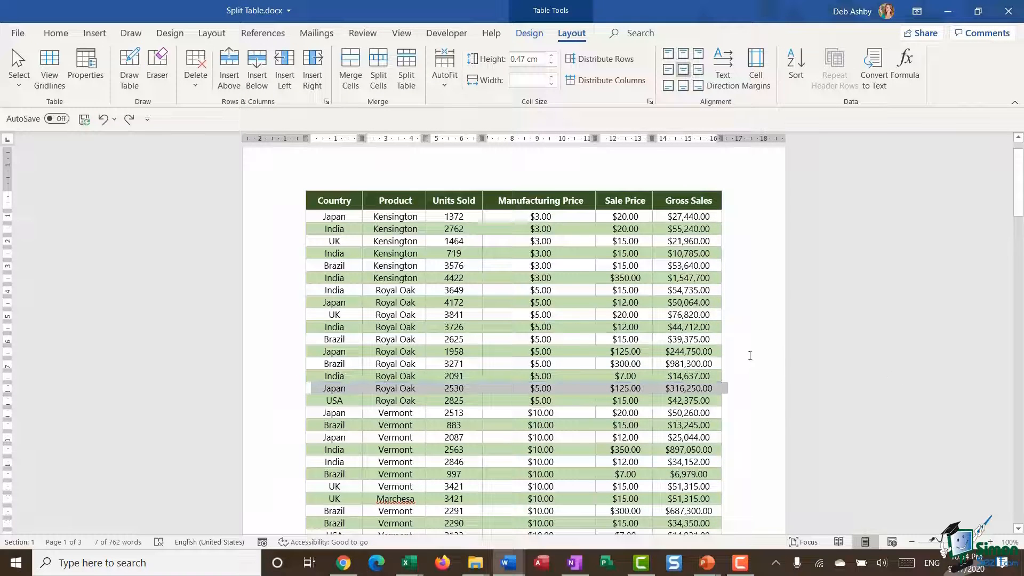
pyautogui.click(753, 350)
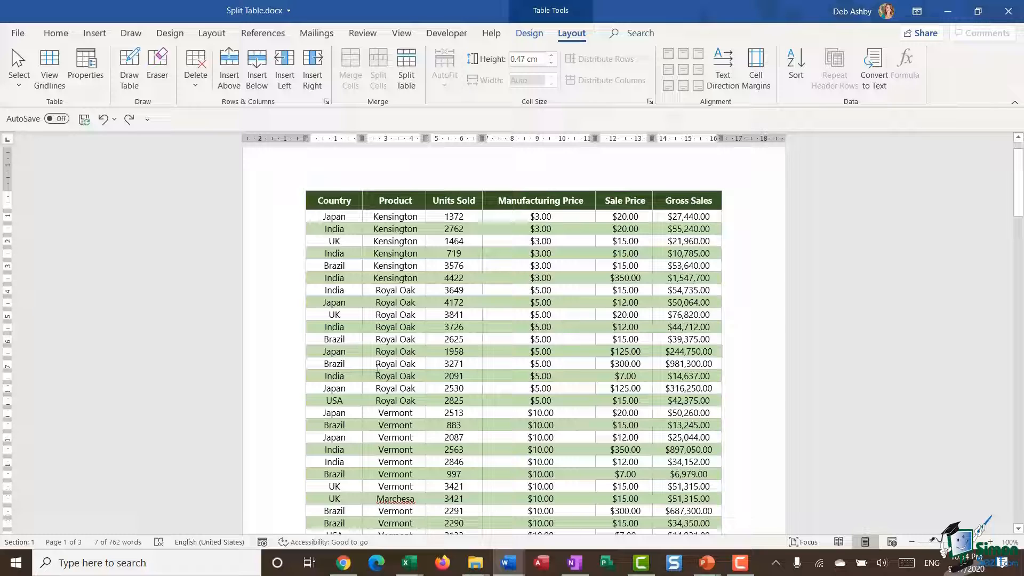
pyautogui.click(277, 405)
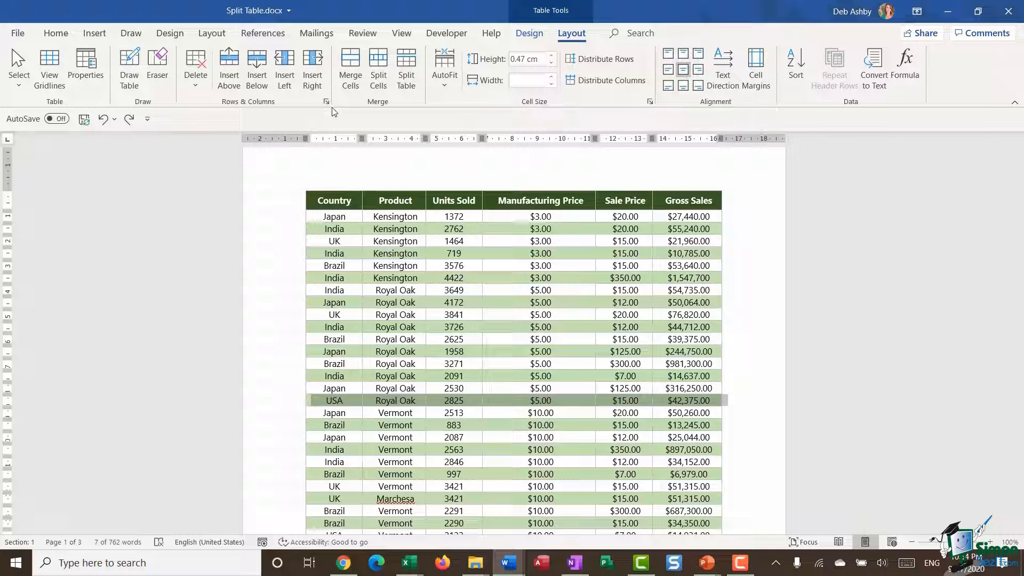
pyautogui.click(403, 75)
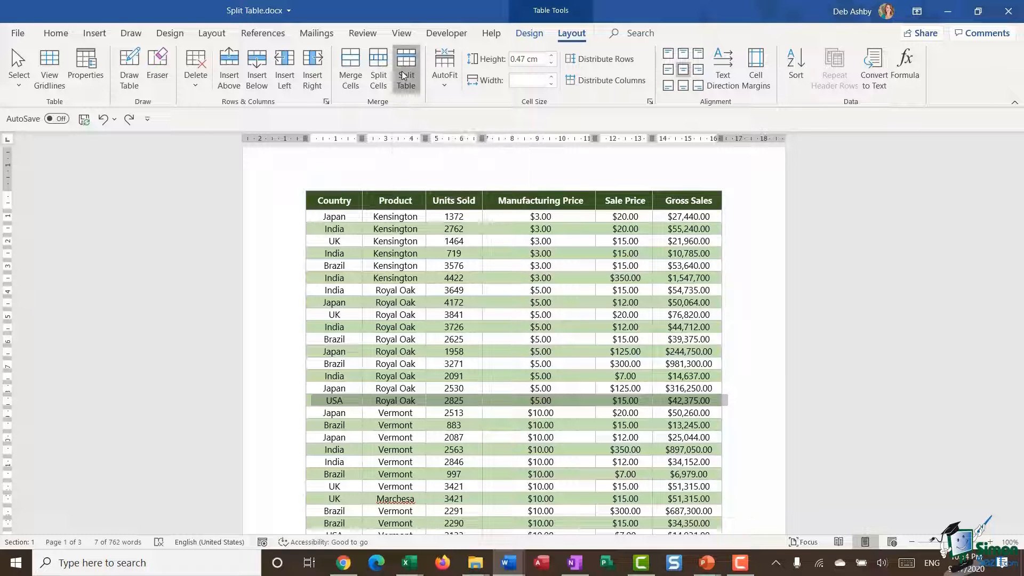
pyautogui.scroll(-2, 315, 355)
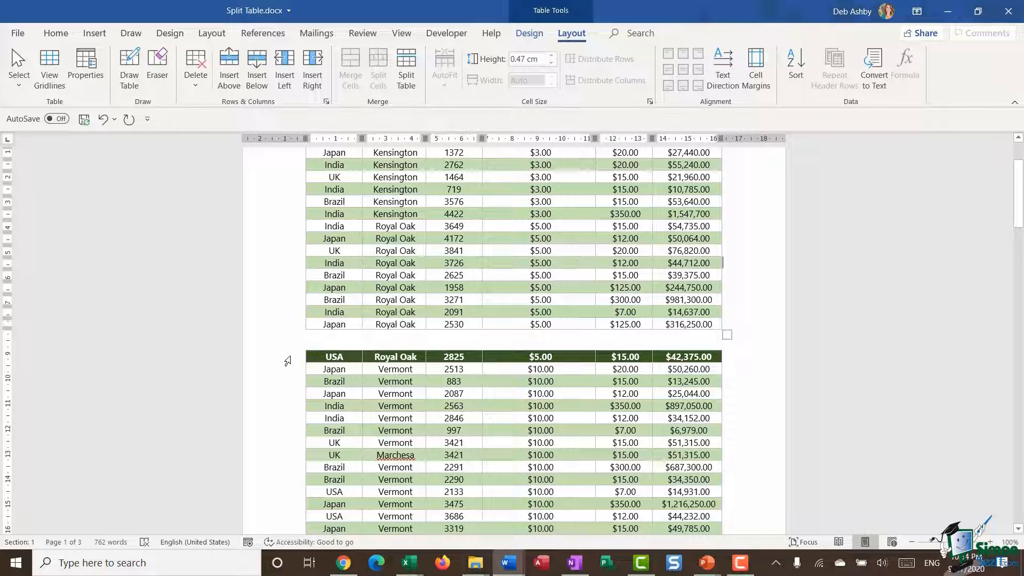
pyautogui.scroll(3, 512, 340)
pyautogui.scroll(-3, 371, 375)
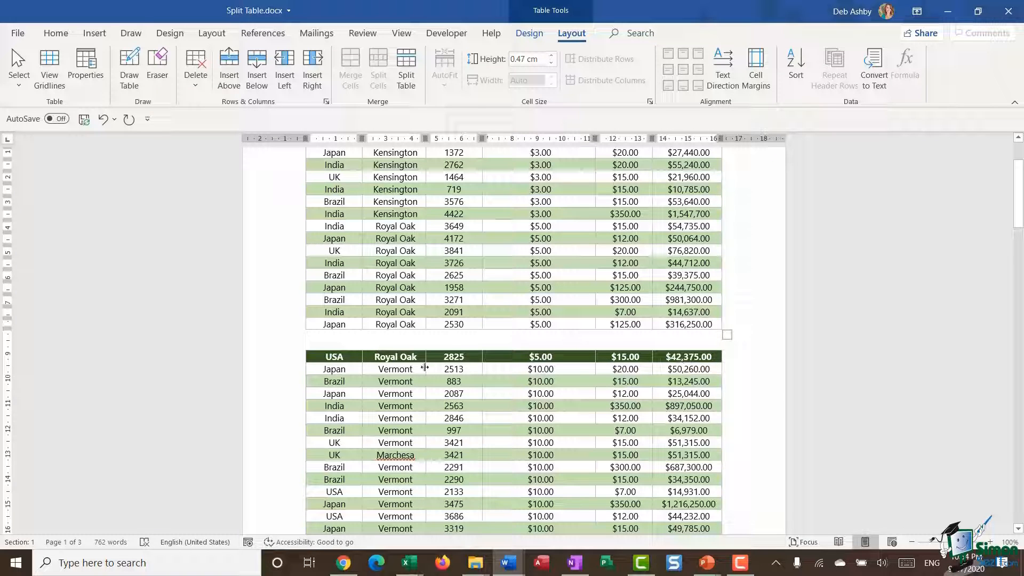
# Step: Select the whole second table and turn off its Header Row style option
pyautogui.click(282, 362)
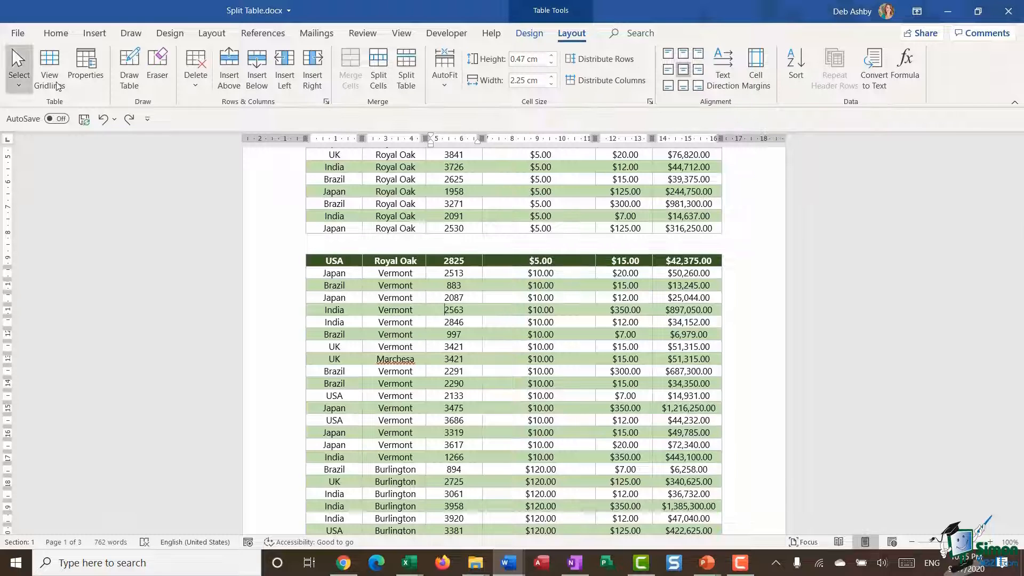
pyautogui.click(19, 80)
pyautogui.click(43, 162)
pyautogui.click(535, 33)
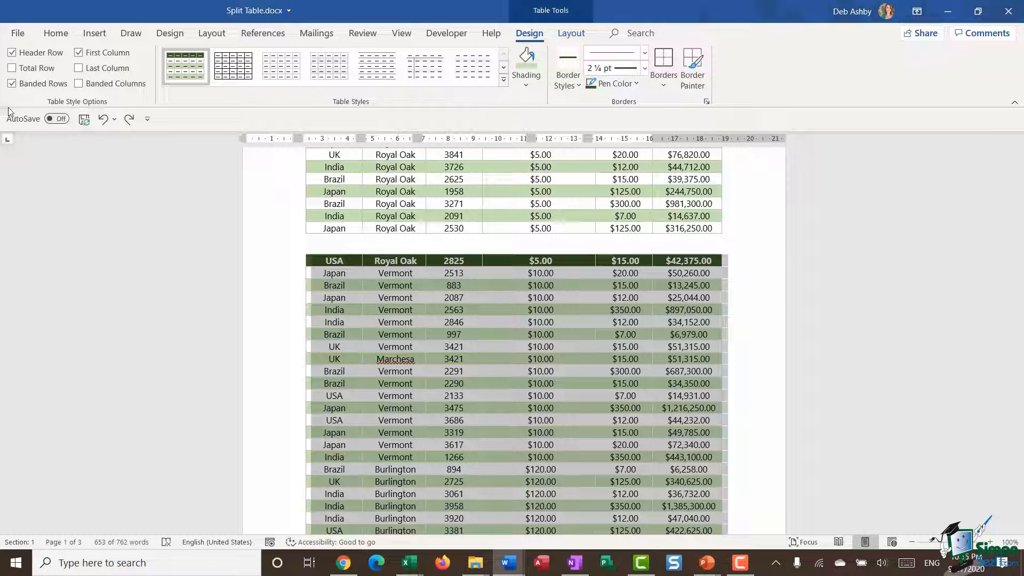
pyautogui.click(12, 52)
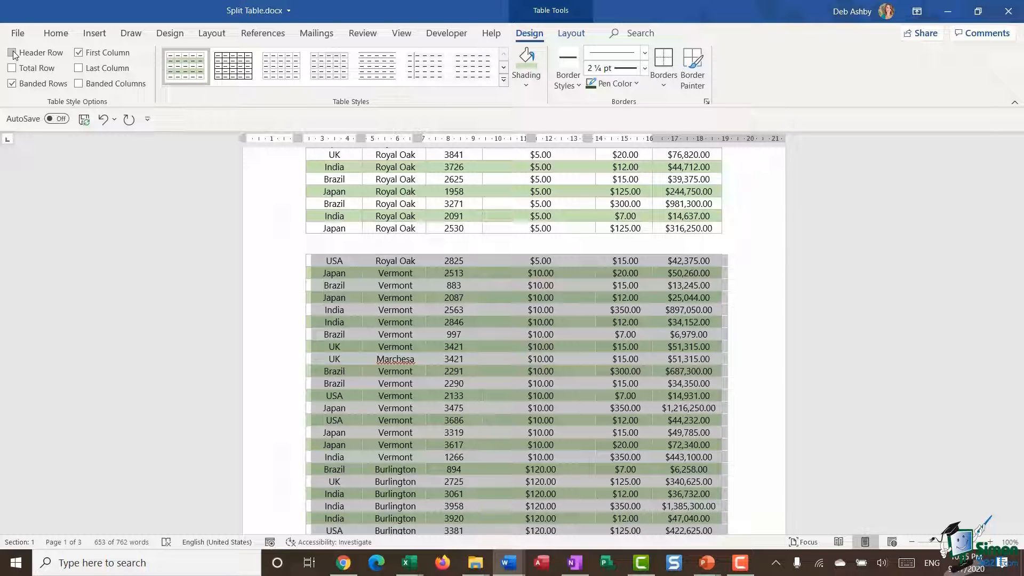
pyautogui.click(744, 286)
pyautogui.scroll(5, 753, 306)
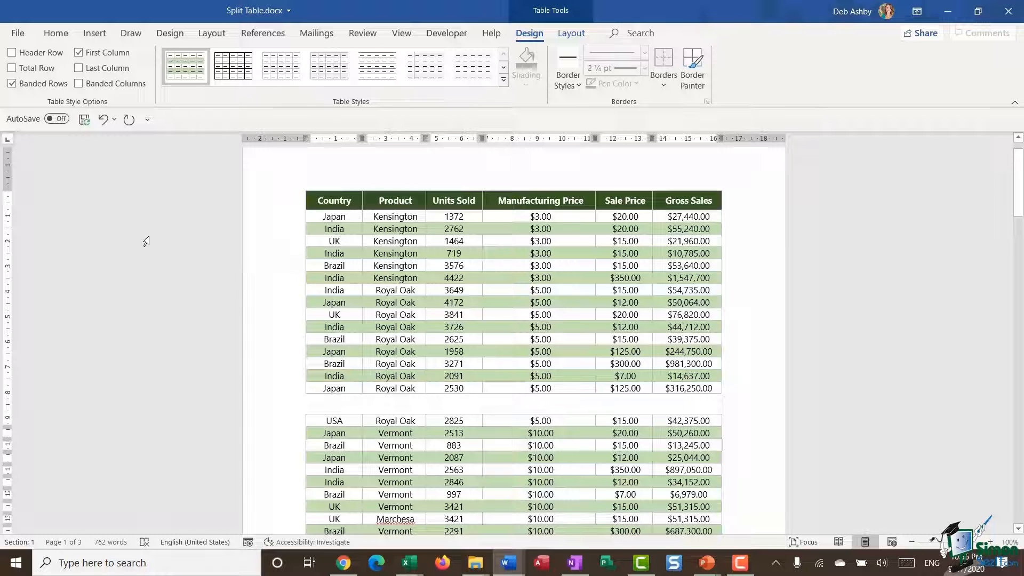
# Step: Examine the two separate tables through the rest of the document, checking how the second one continues across pages without column headings
pyautogui.click(495, 264)
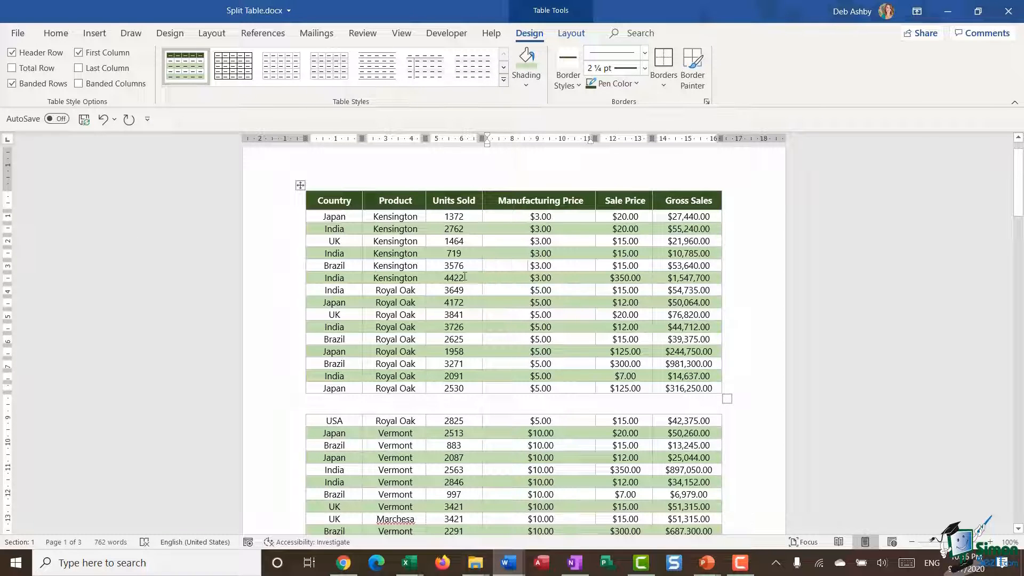
pyautogui.click(300, 185)
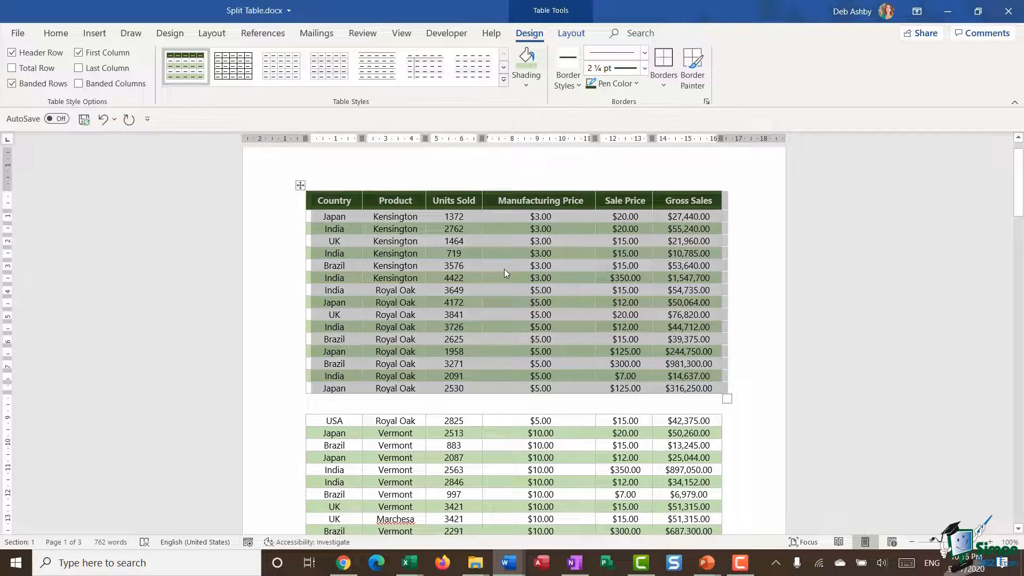
pyautogui.scroll(-5, 504, 269)
pyautogui.click(420, 310)
pyautogui.scroll(-15, 462, 313)
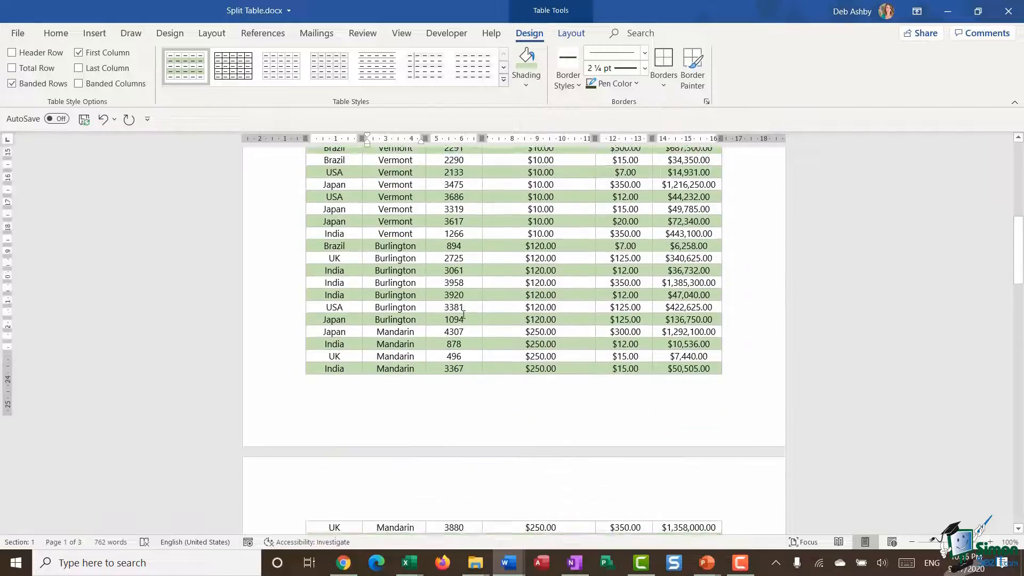
pyautogui.scroll(-17, 461, 314)
pyautogui.scroll(3, 461, 312)
pyautogui.scroll(10, 459, 312)
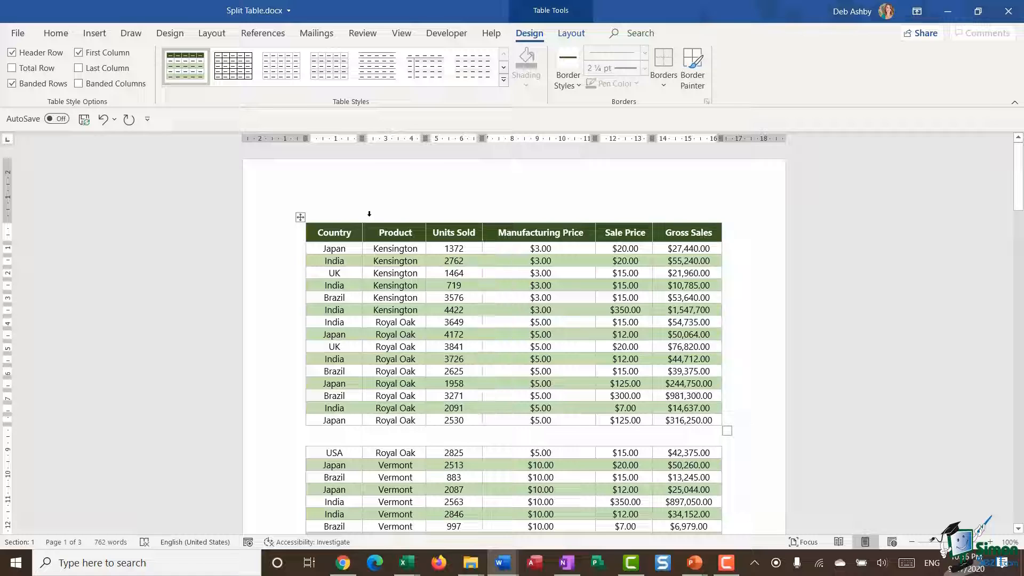
pyautogui.click(344, 199)
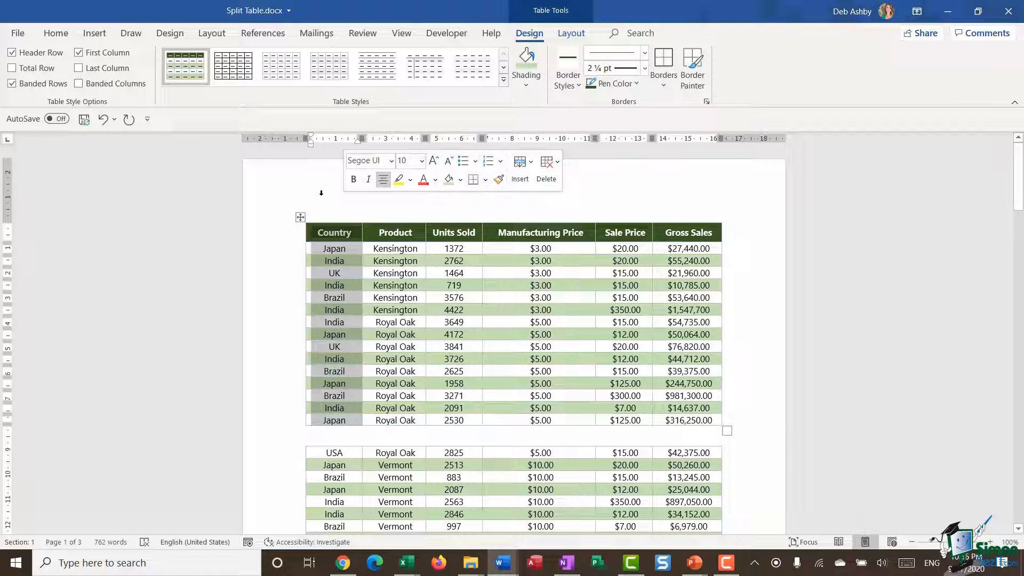
# Step: Insert a blank line above the first table and enter the title "Product Sales for 2019/2020" there
pyautogui.click(270, 234)
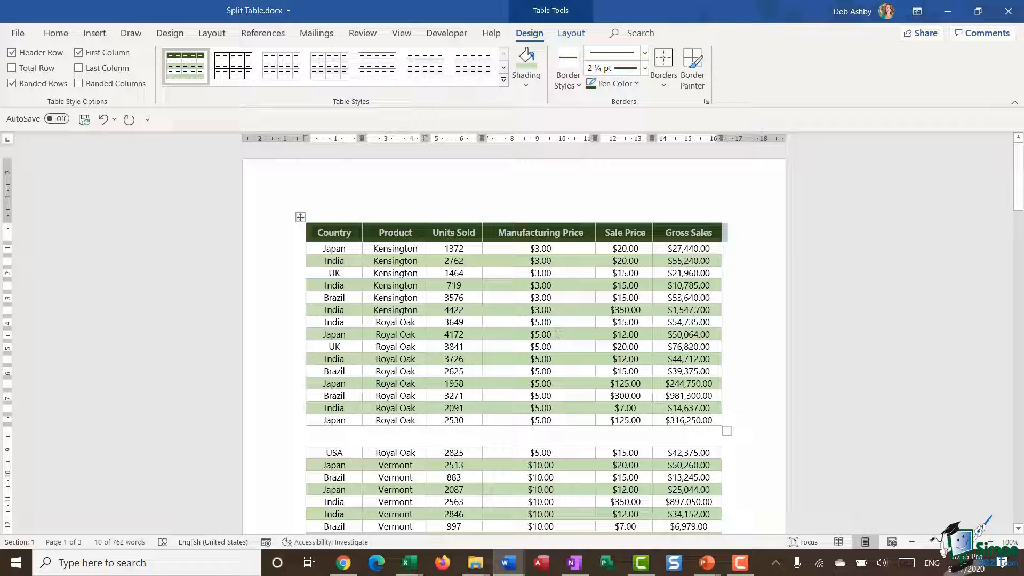
pyautogui.click(730, 273)
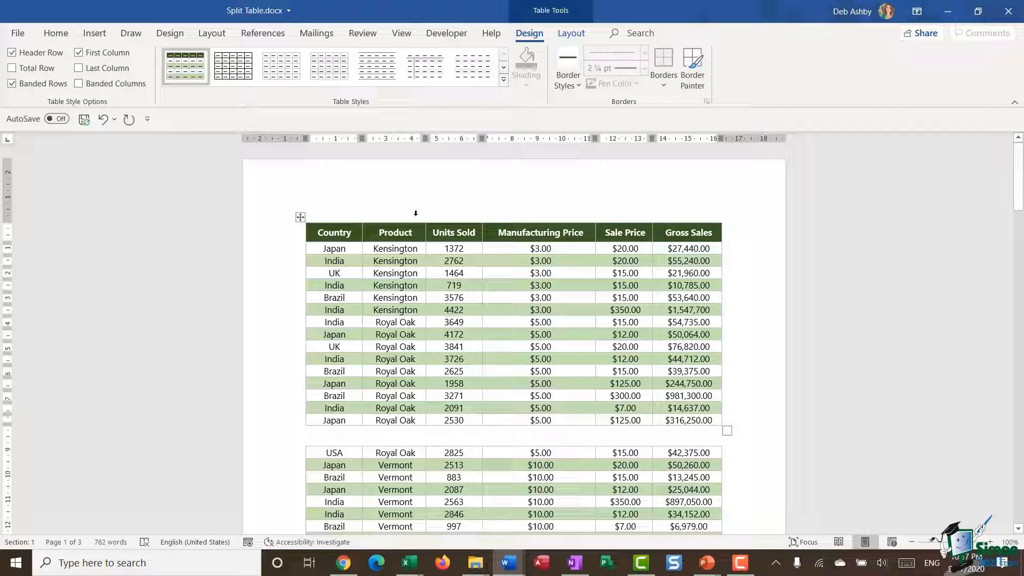
pyautogui.click(319, 231)
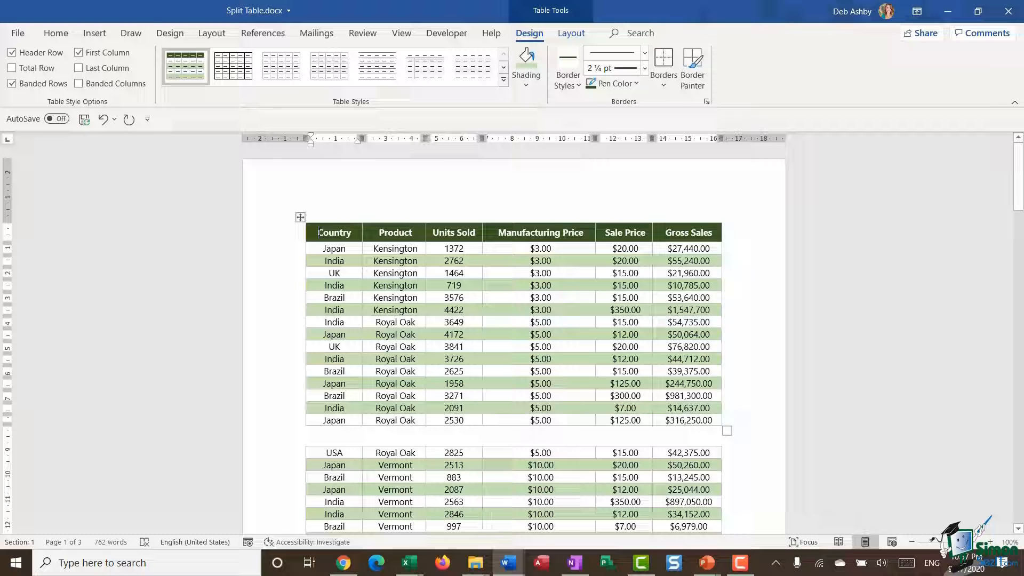
pyautogui.hotkey('ctrl', 'shift', 'Return')
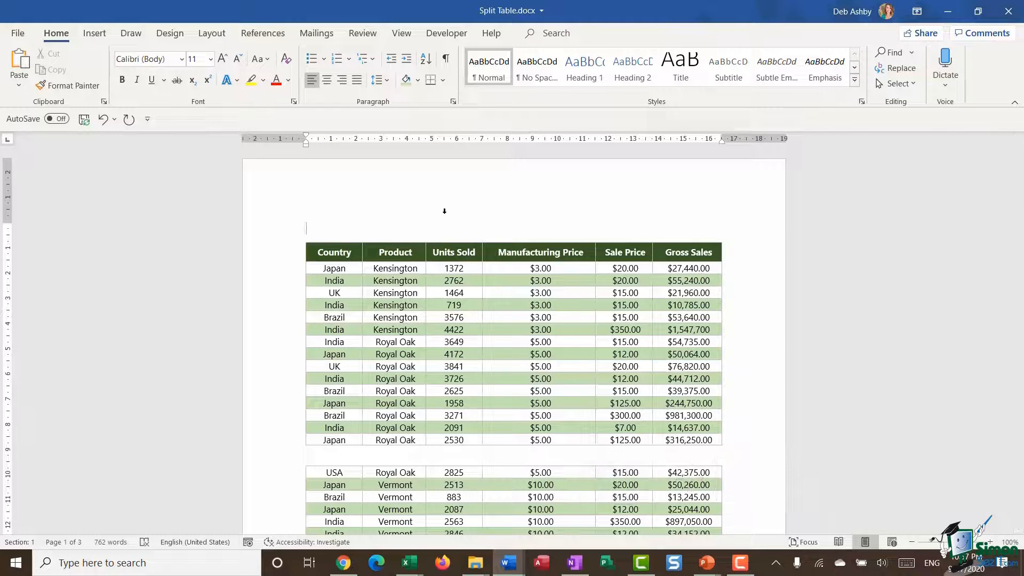
pyautogui.write('Product Sales fpr')
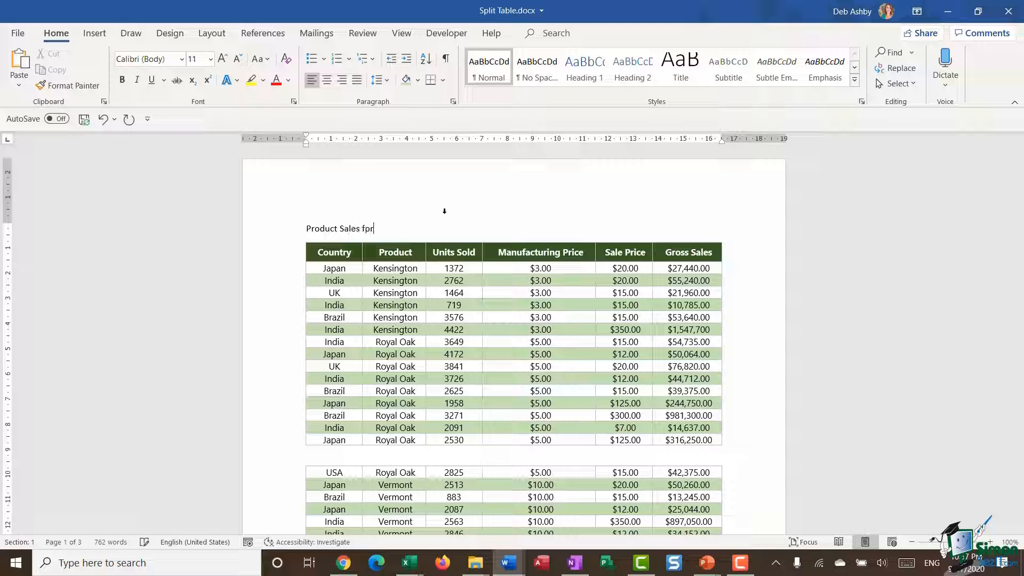
pyautogui.press('BackSpace')
pyautogui.press('BackSpace')
pyautogui.write('or 2019/2020')
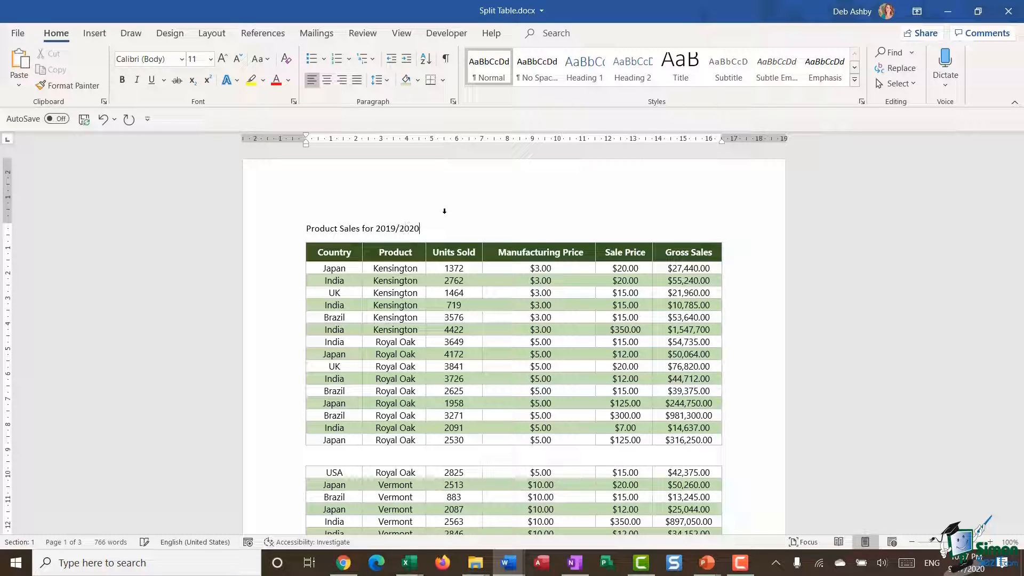
# Step: Format the title above the table in Segoe UI at 22 pt
pyautogui.click(269, 234)
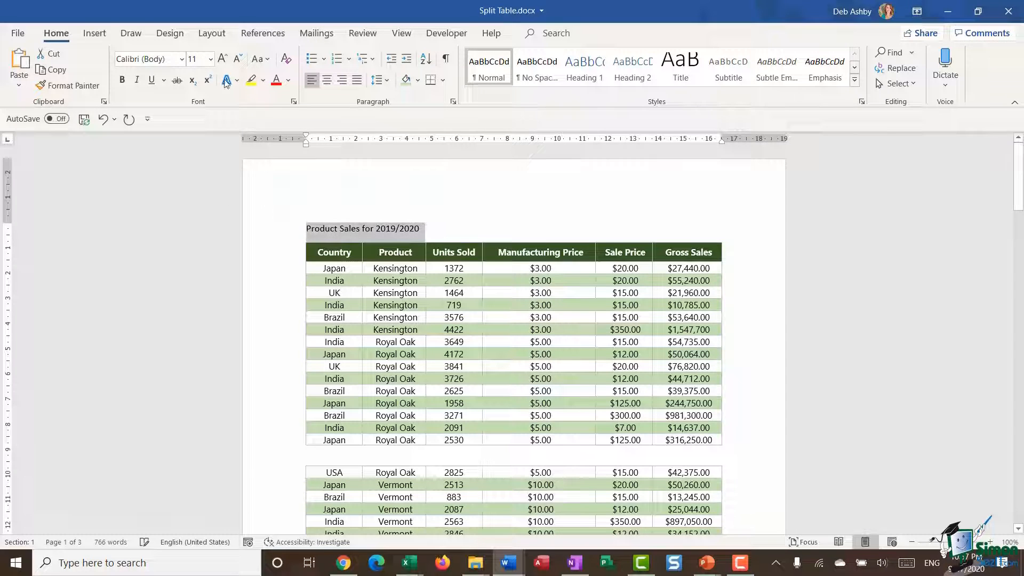
pyautogui.click(183, 60)
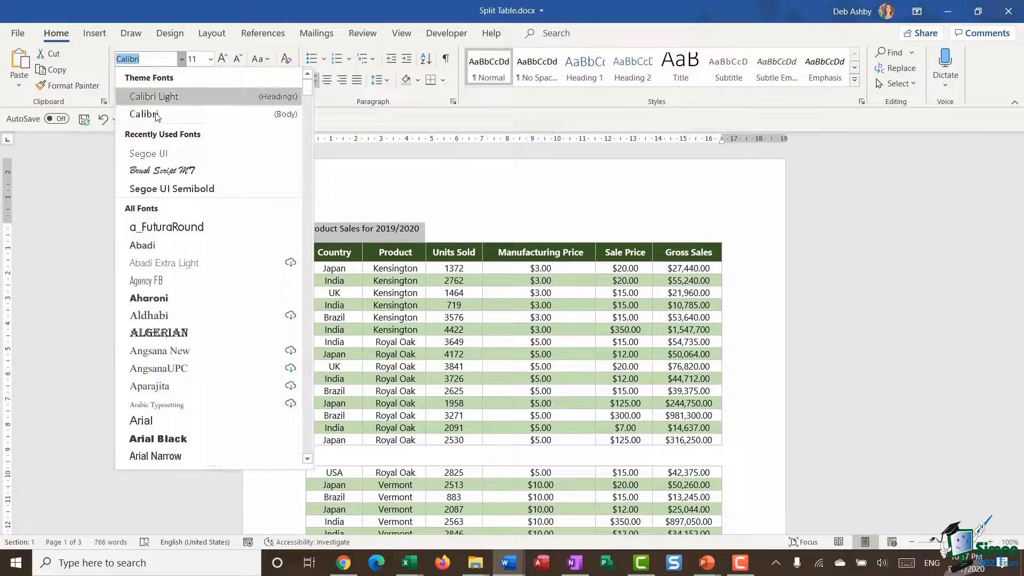
pyautogui.click(154, 155)
pyautogui.click(226, 59)
pyautogui.click(226, 59)
pyautogui.click(226, 59)
pyautogui.click(226, 60)
pyautogui.click(226, 60)
pyautogui.click(227, 63)
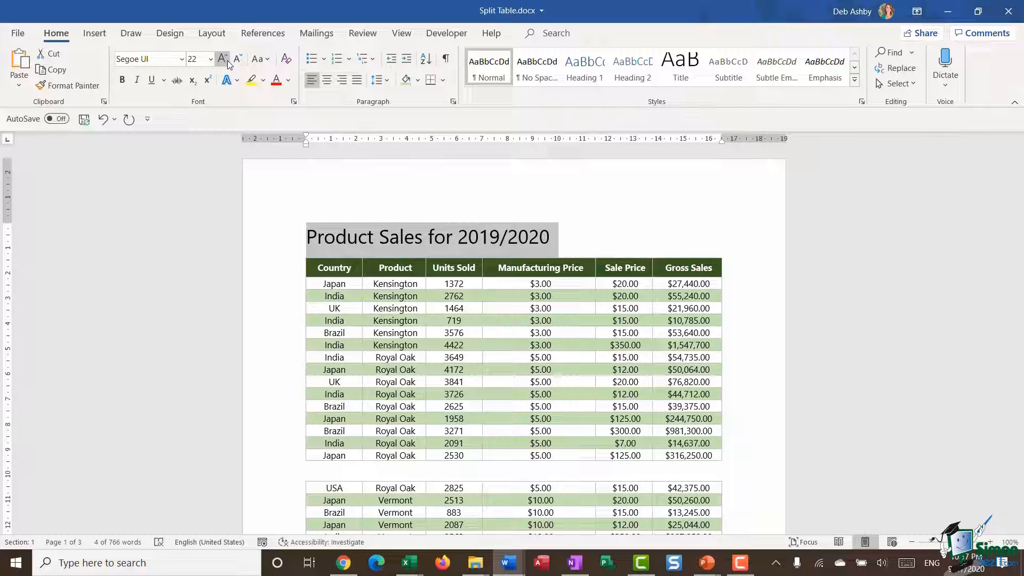
pyautogui.click(754, 367)
# Step: Select the whole second table and move it up until it joins the first table
pyautogui.scroll(-2, 772, 318)
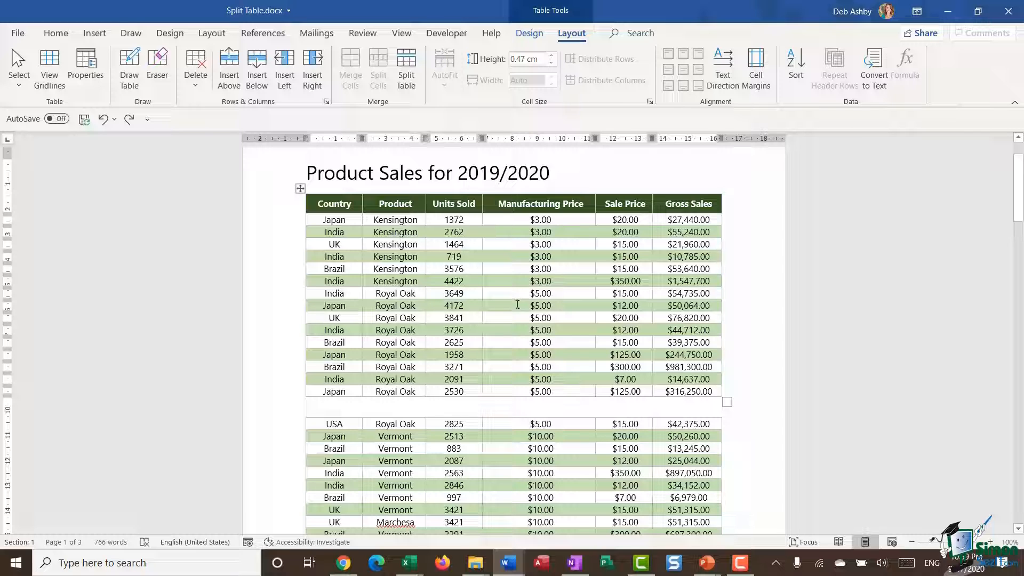
pyautogui.scroll(-2, 569, 369)
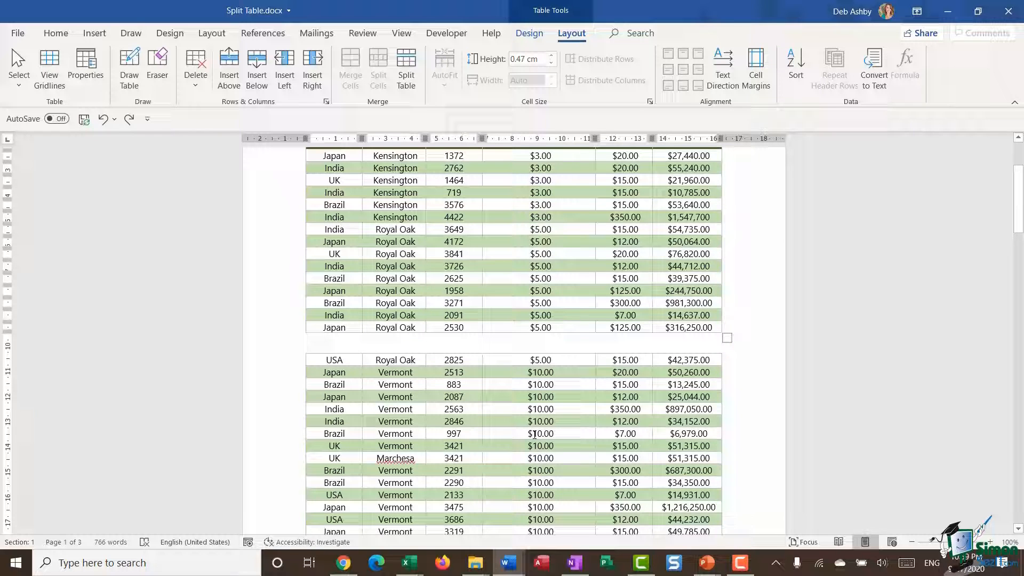
pyautogui.click(446, 398)
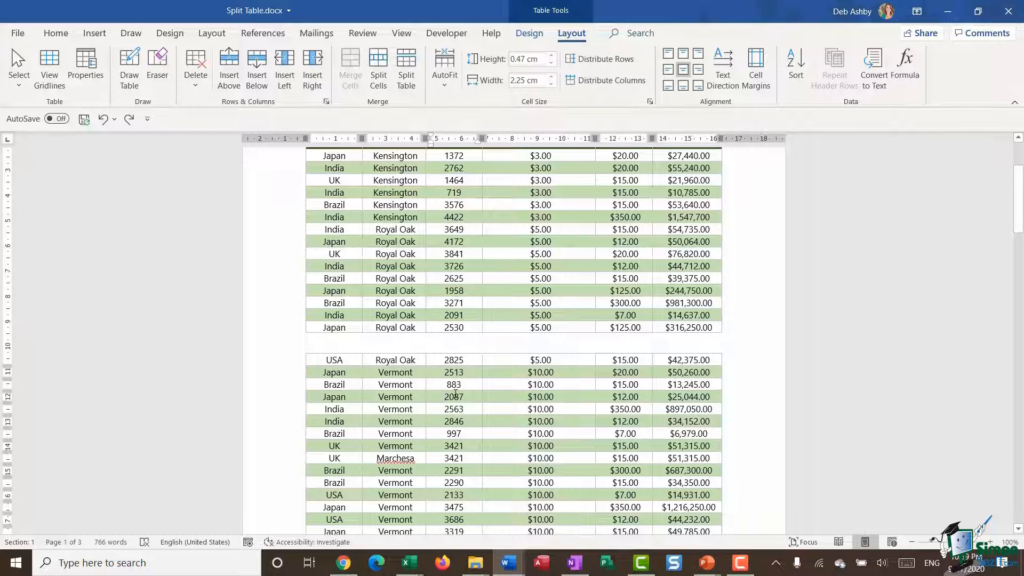
pyautogui.click(19, 68)
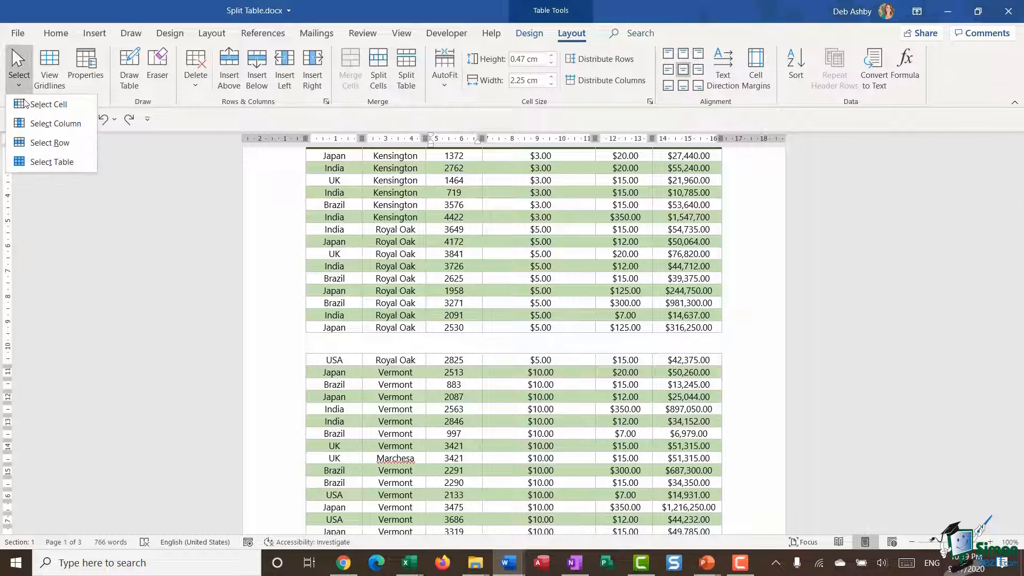
pyautogui.click(54, 162)
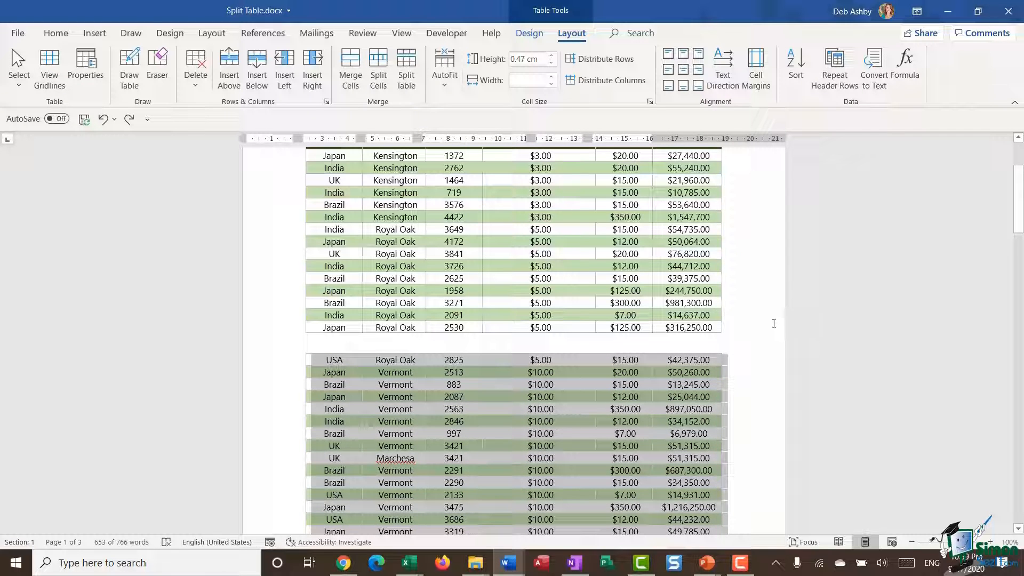
pyautogui.hotkey('alt', 'shift', 'Up')
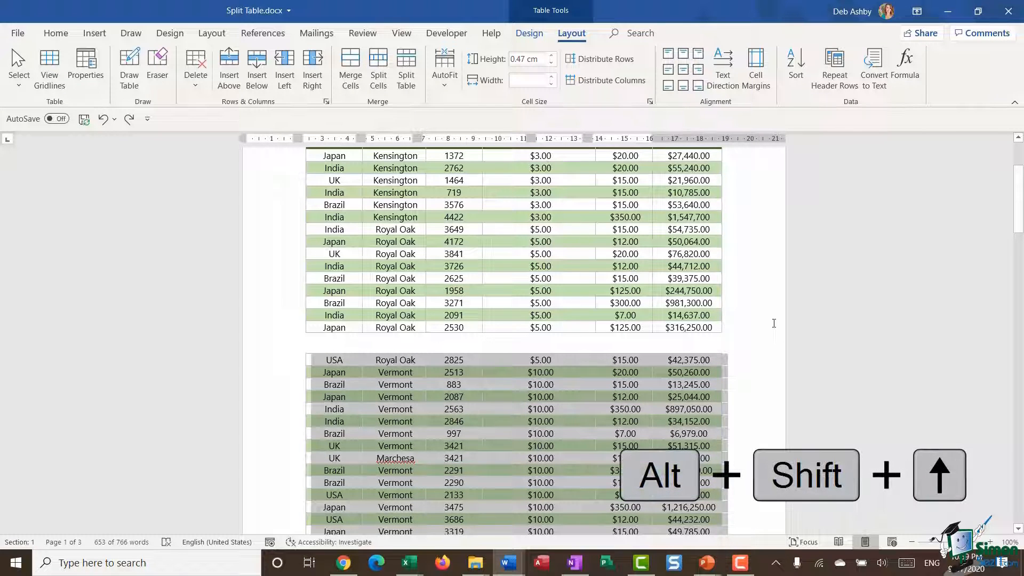
pyautogui.hotkey('alt', 'shift', 'Up')
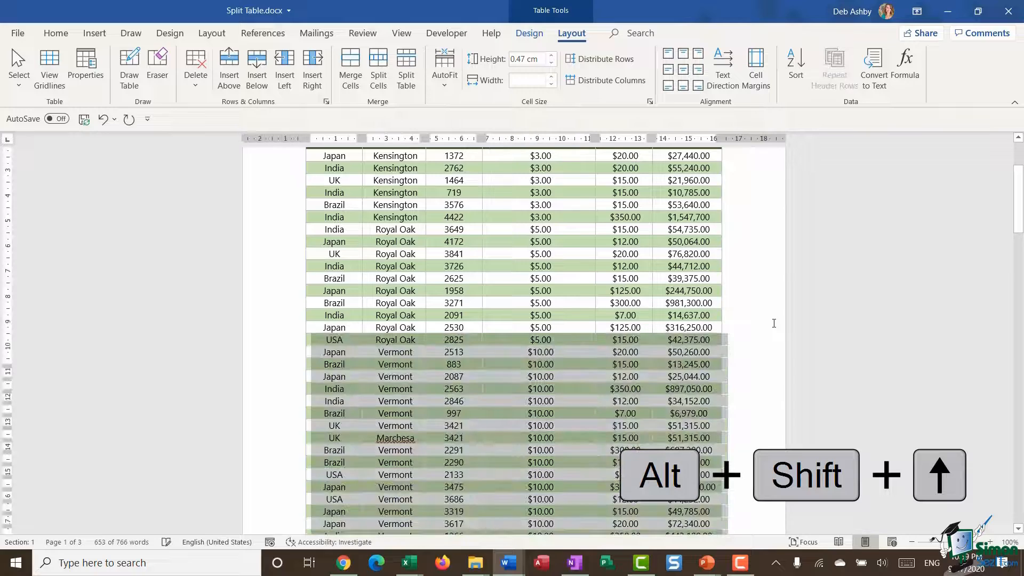
pyautogui.click(773, 323)
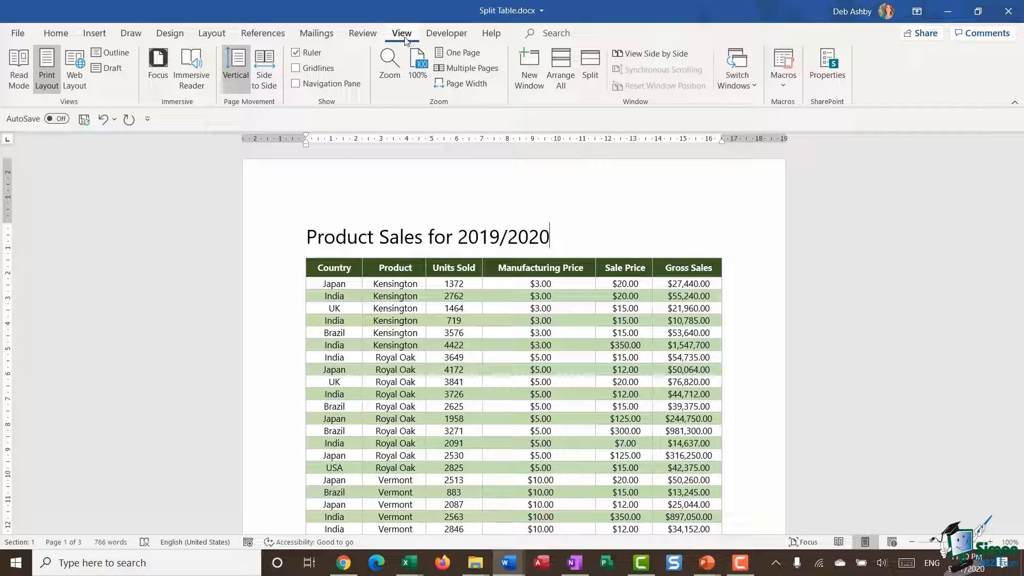
# Step: Show several pages at once to check the column headings on each page, and restore the 100% zoom
pyautogui.click(474, 69)
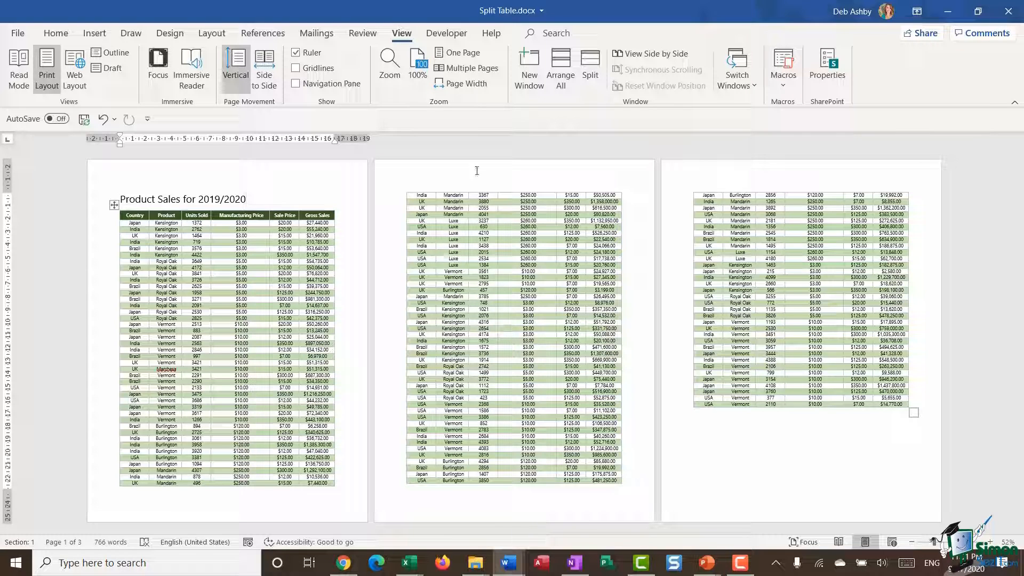
pyautogui.click(421, 68)
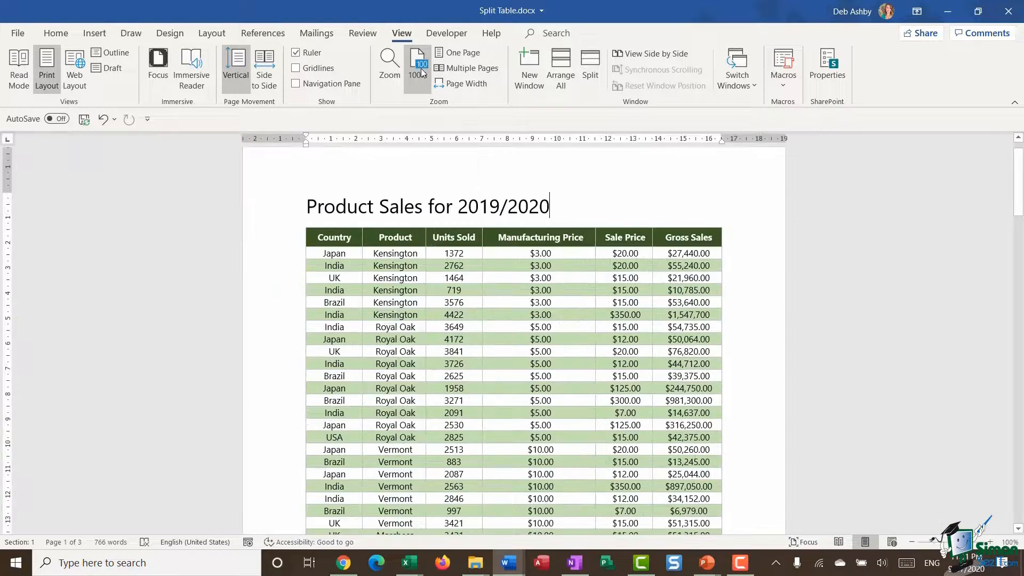
pyautogui.click(392, 309)
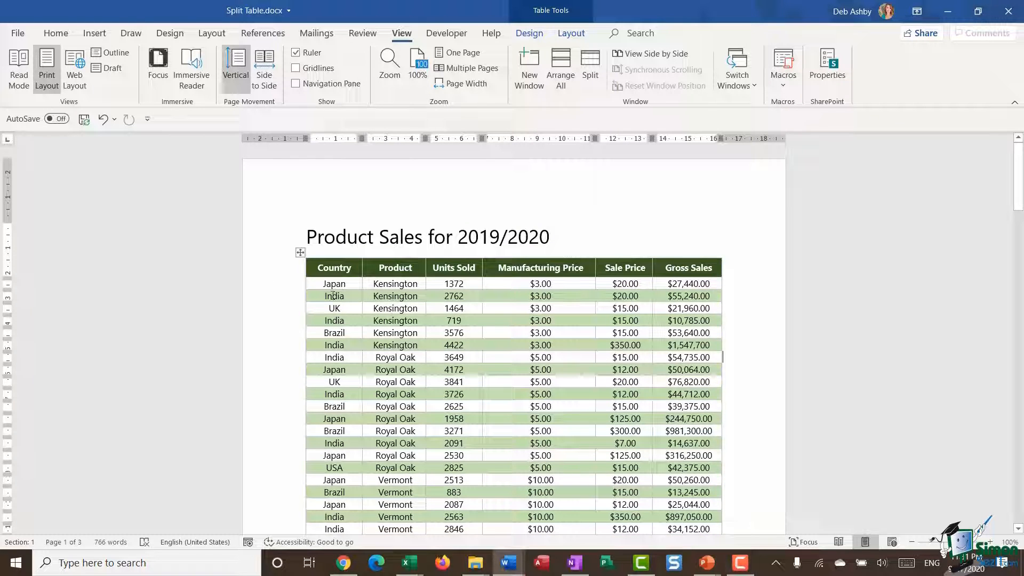
# Step: Set the table's first row to repeat as a header row at the top of each page
pyautogui.click(283, 269)
pyautogui.rightClick(361, 264)
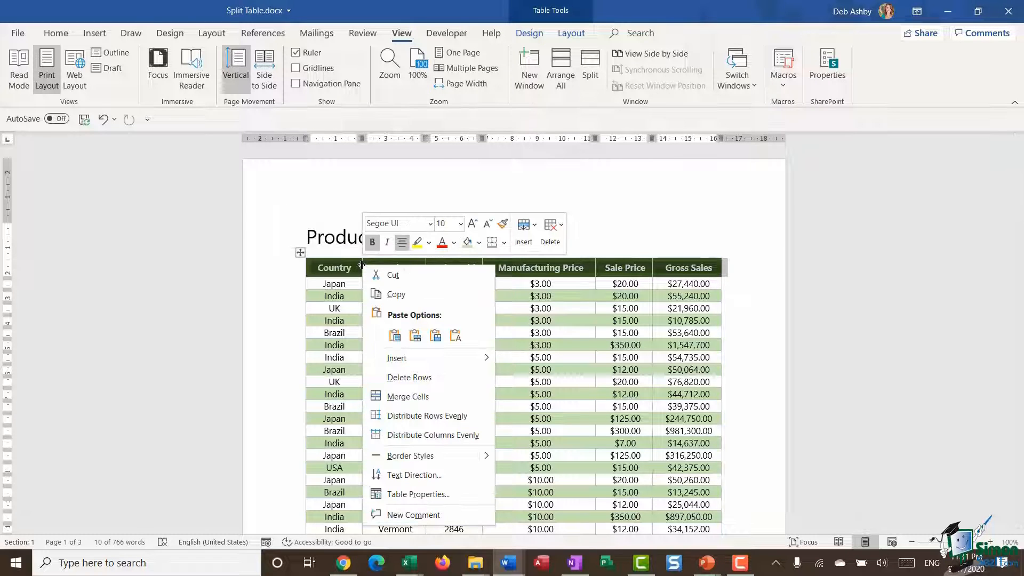
pyautogui.click(418, 495)
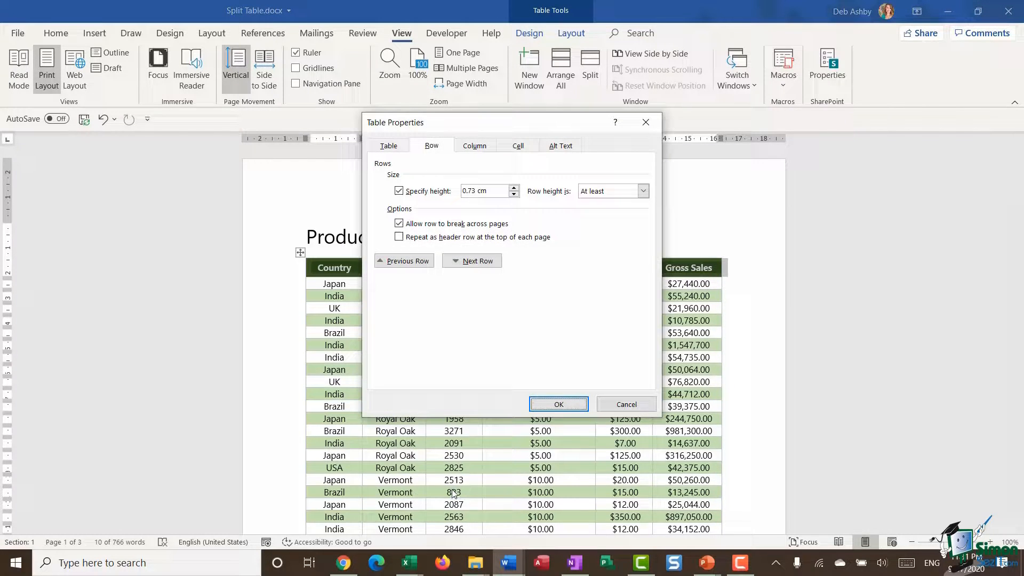
pyautogui.moveTo(516, 142); pyautogui.dragTo(712, 151)
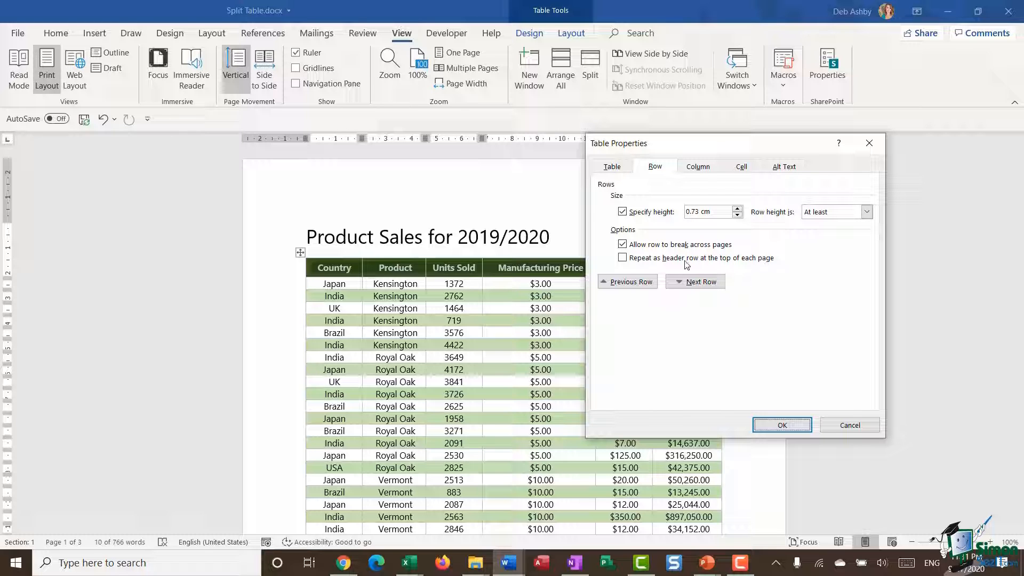
pyautogui.click(622, 258)
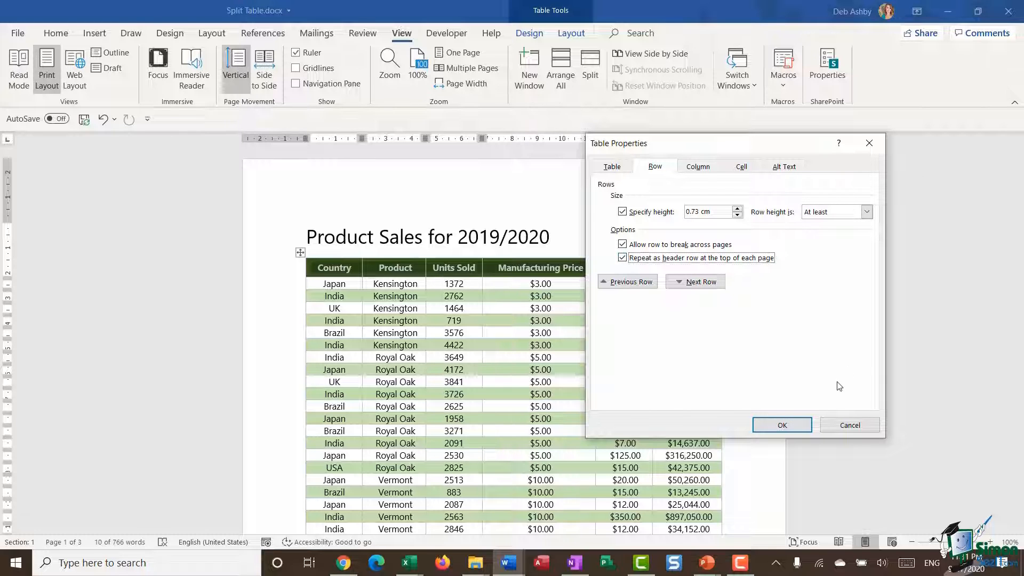
pyautogui.click(782, 425)
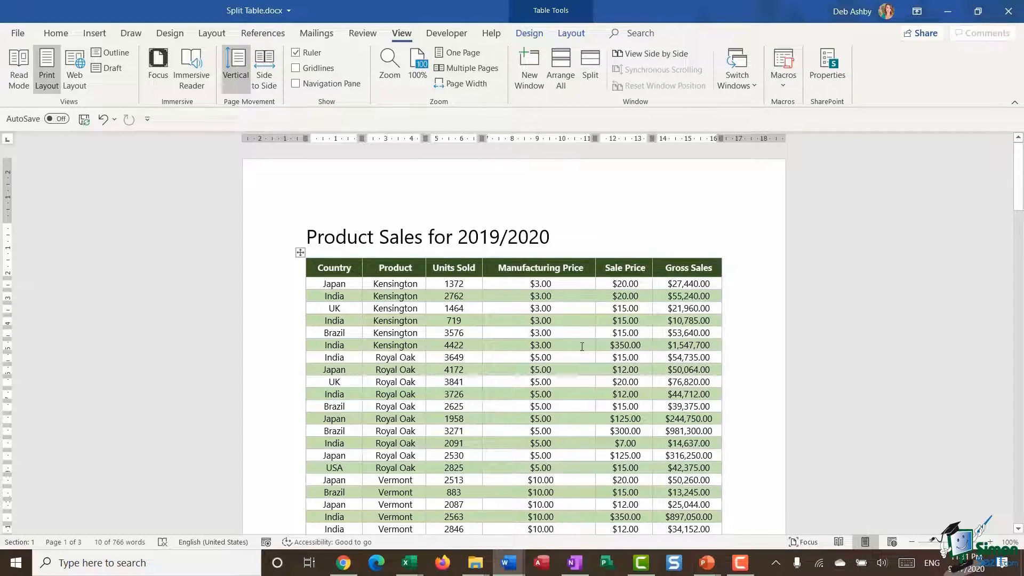
# Step: Examine the column headings on the following page and across all pages in the multiple-page view
pyautogui.scroll(-20, 581, 349)
pyautogui.scroll(-1, 573, 347)
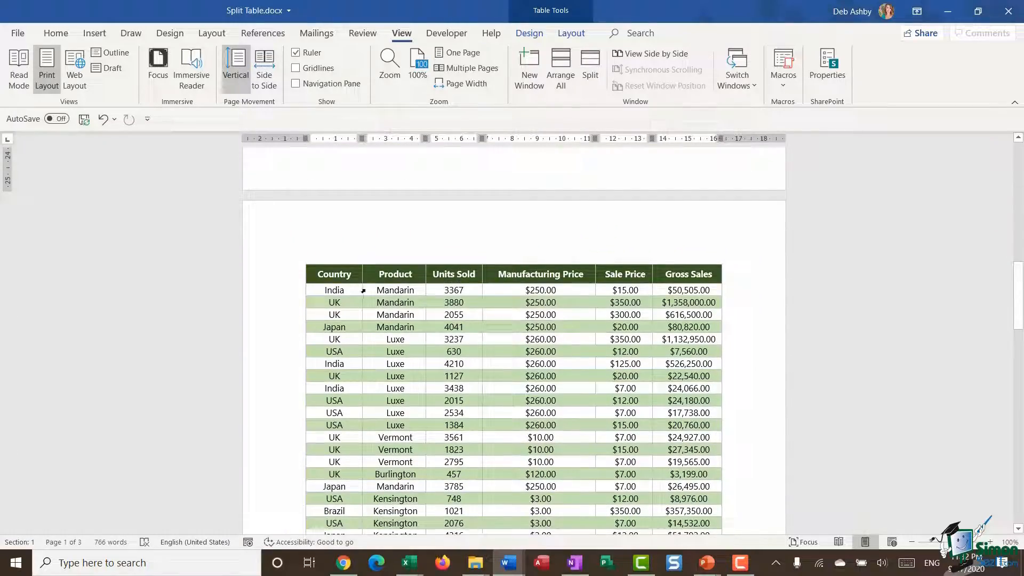
pyautogui.scroll(15, 719, 306)
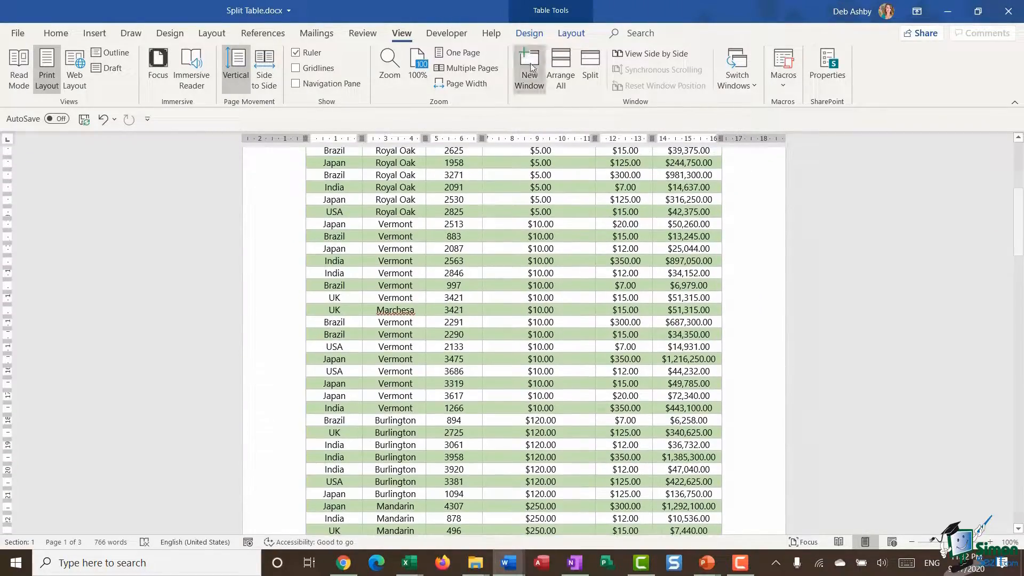
pyautogui.click(483, 73)
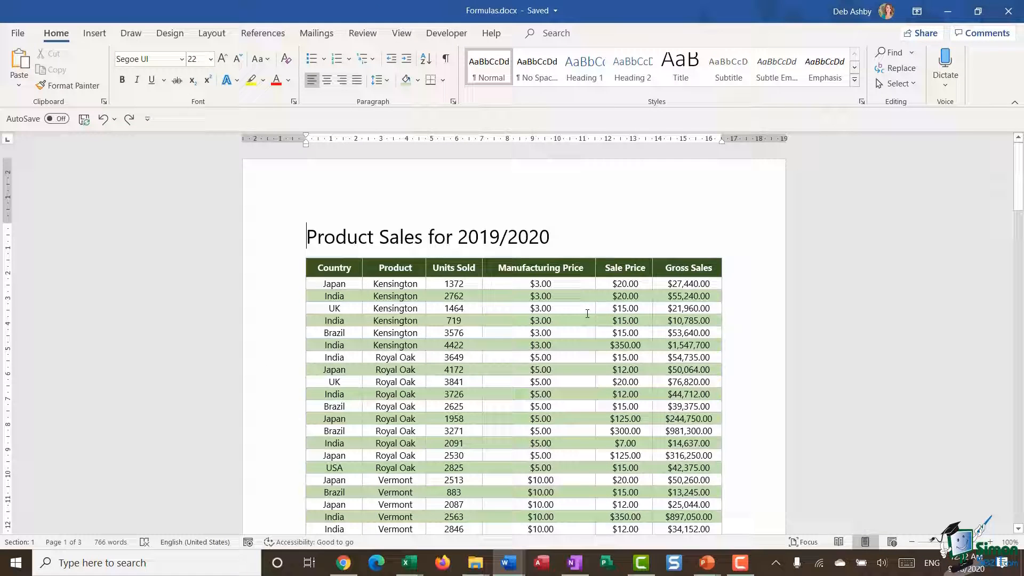
# Step: Add a new row at the end of the sales table in Formulas.docx and enter TOTAL in its Country cell
pyautogui.click(601, 309)
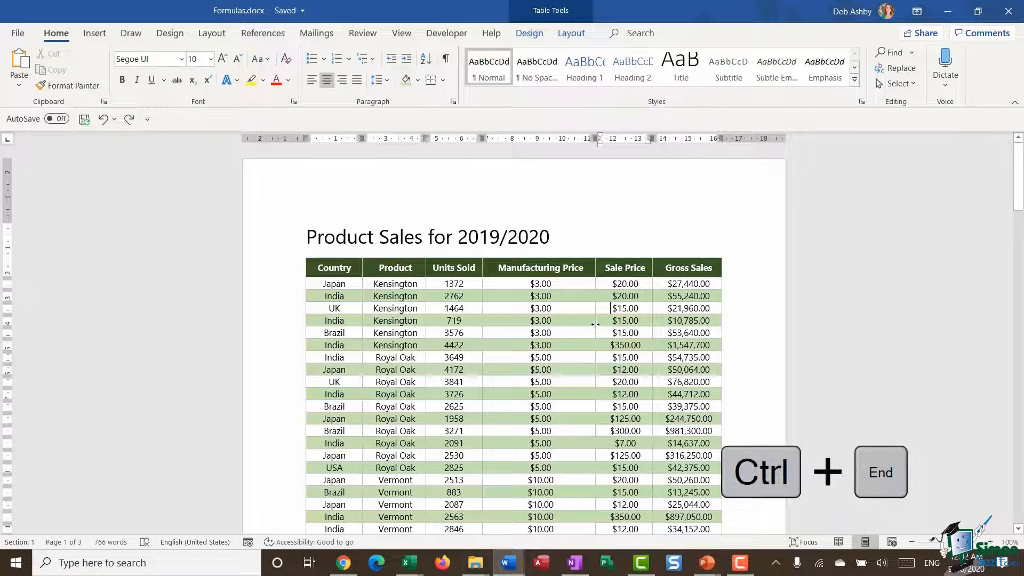
pyautogui.hotkey('ctrl', 'End')
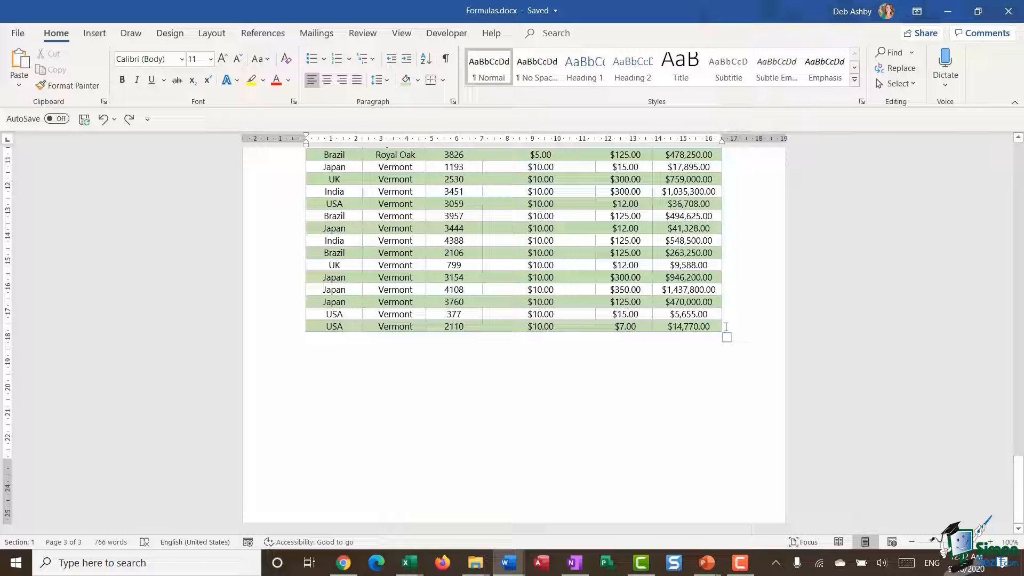
pyautogui.click(749, 309)
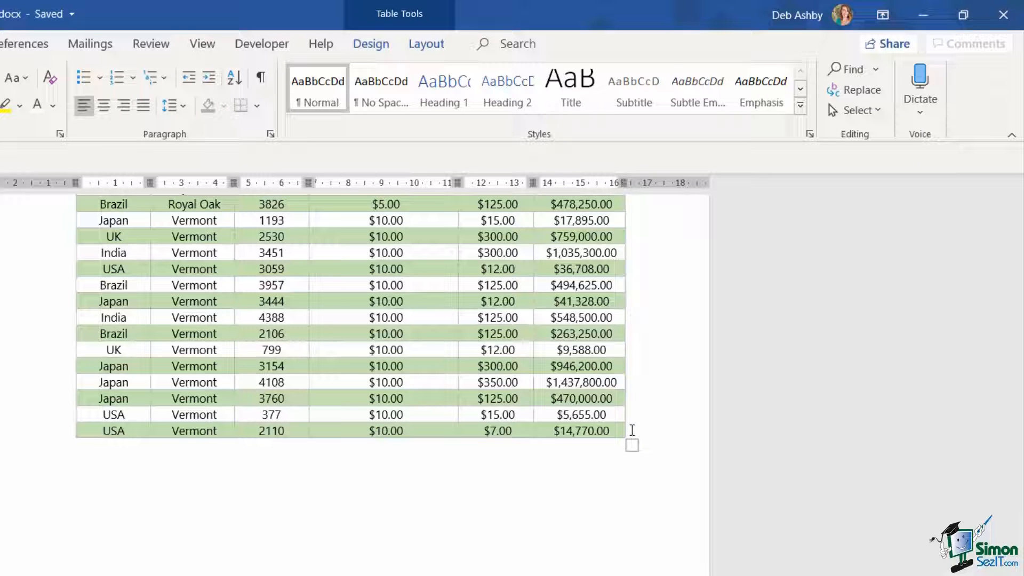
pyautogui.press('Return')
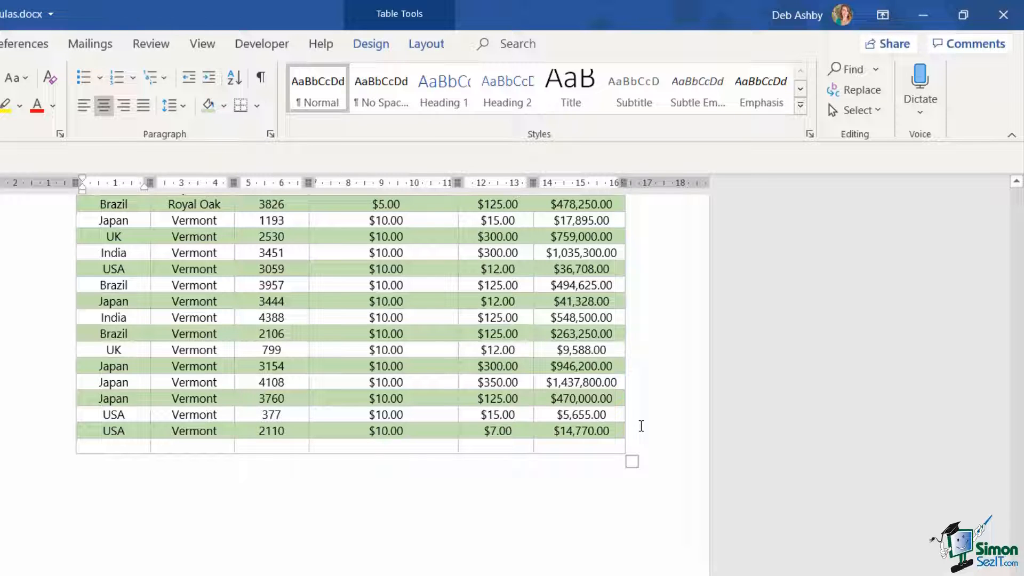
pyautogui.write('TOTAL')
# Step: Make the TOTAL row at the end of the sales table bold
pyautogui.click(31, 464)
pyautogui.click(36, 449)
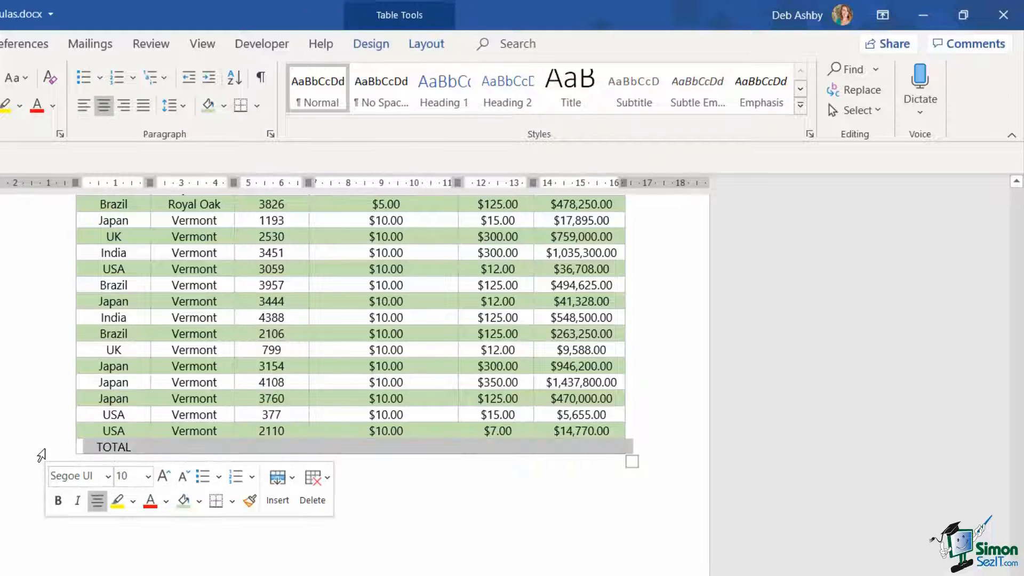
pyautogui.hotkey('ctrl', 'b')
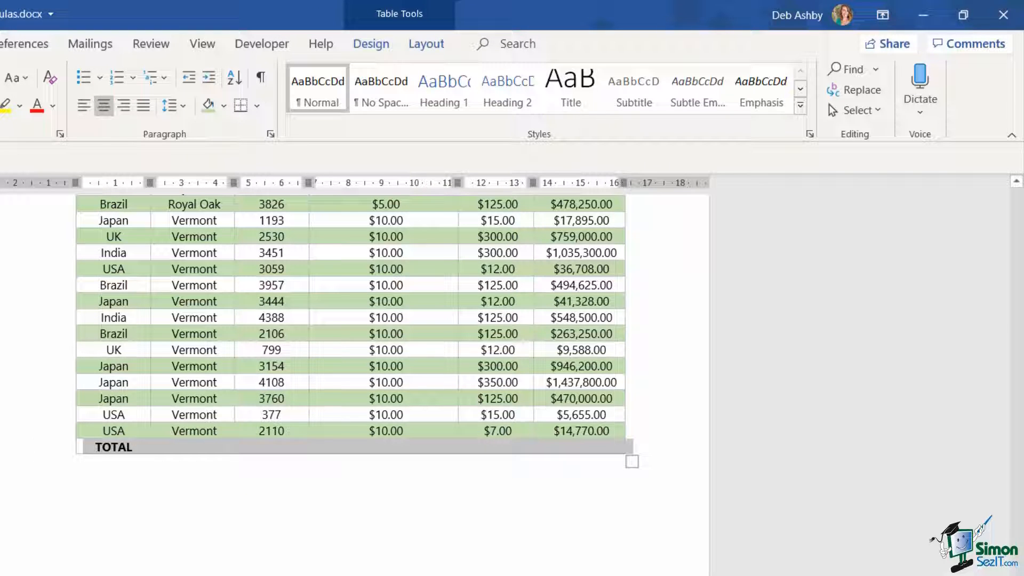
# Step: Add a 1 ½ pt top border in the darkest theme green to the TOTAL row
pyautogui.click(371, 44)
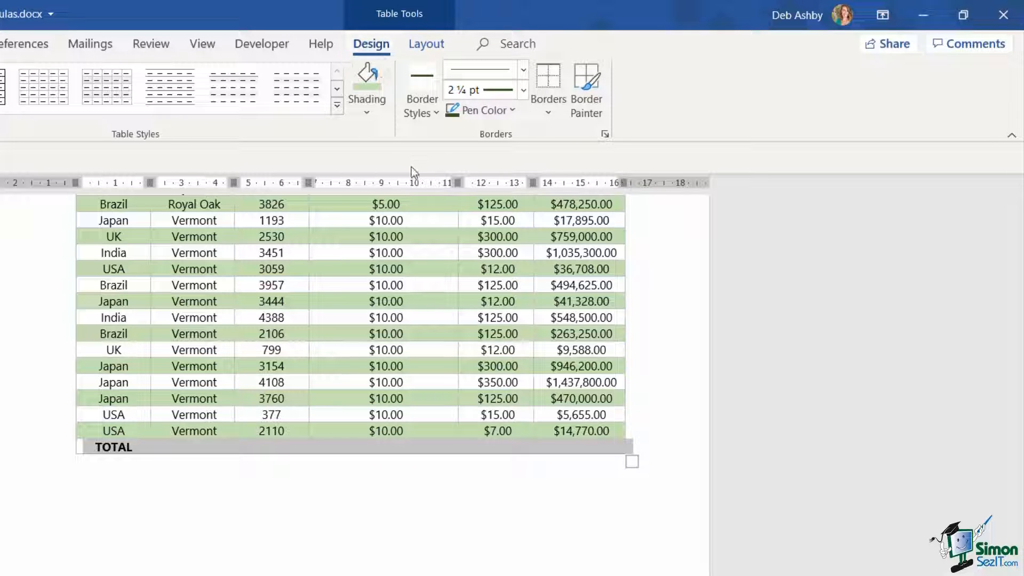
pyautogui.click(523, 91)
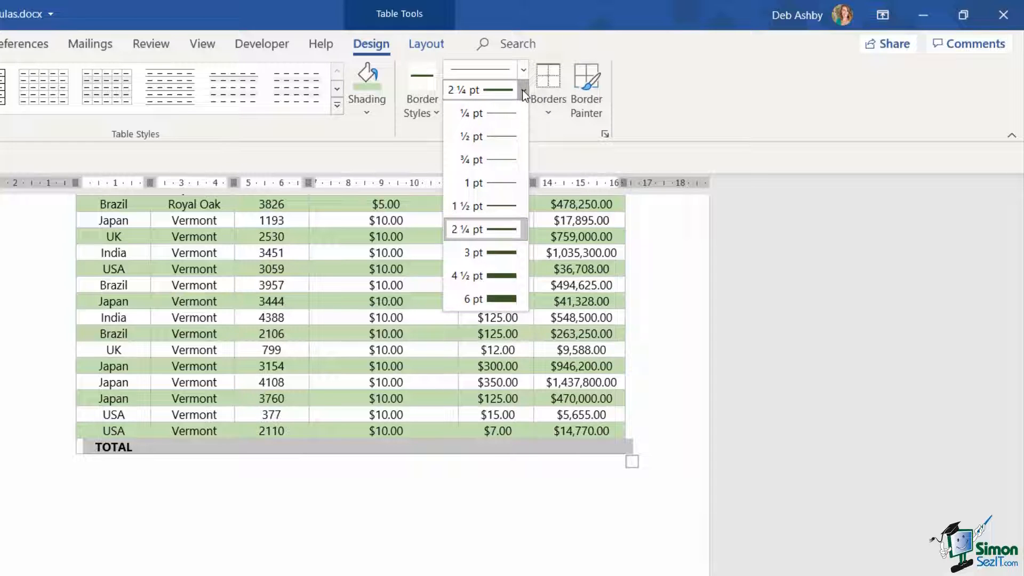
pyautogui.click(497, 208)
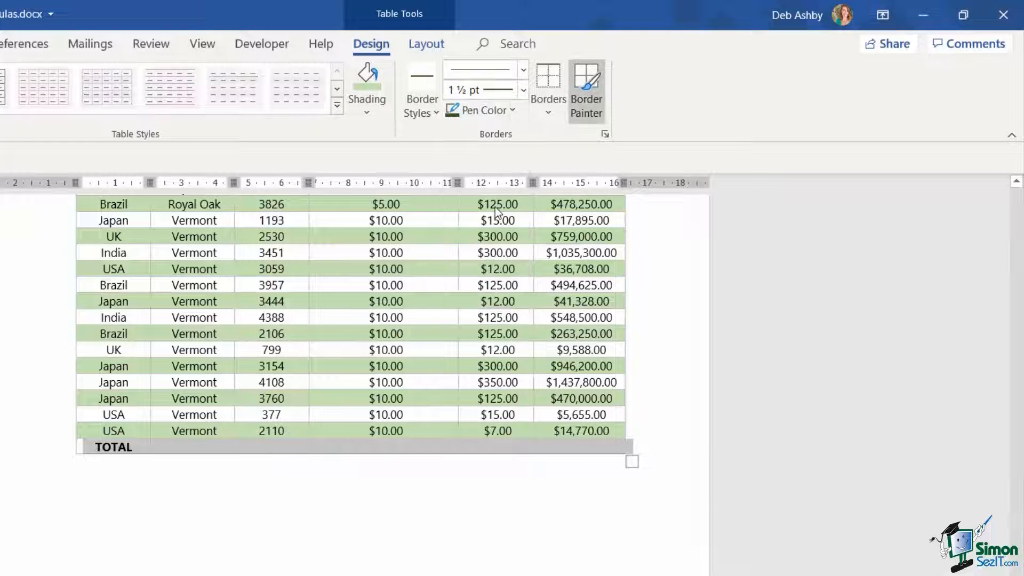
pyautogui.click(513, 110)
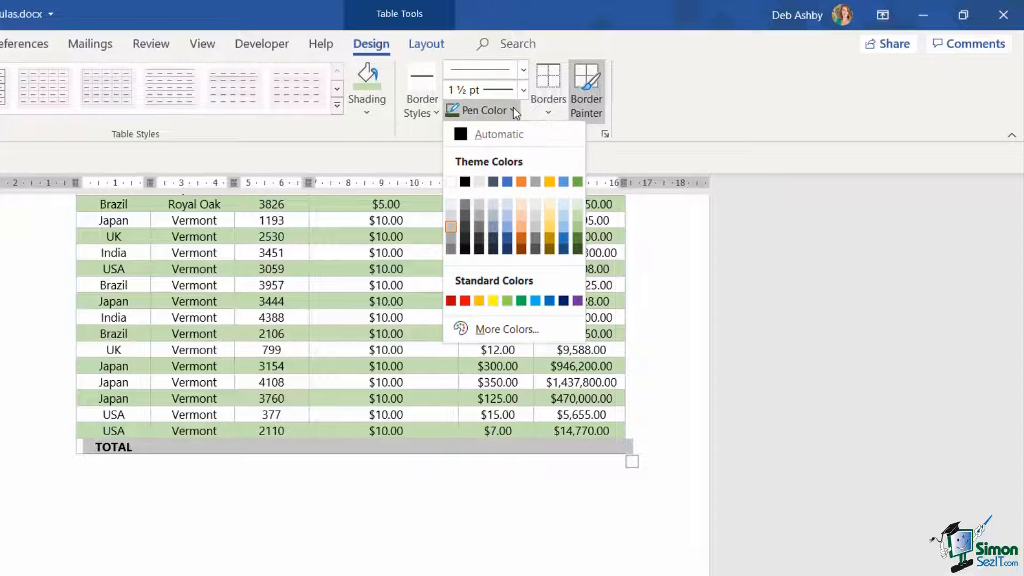
pyautogui.click(578, 250)
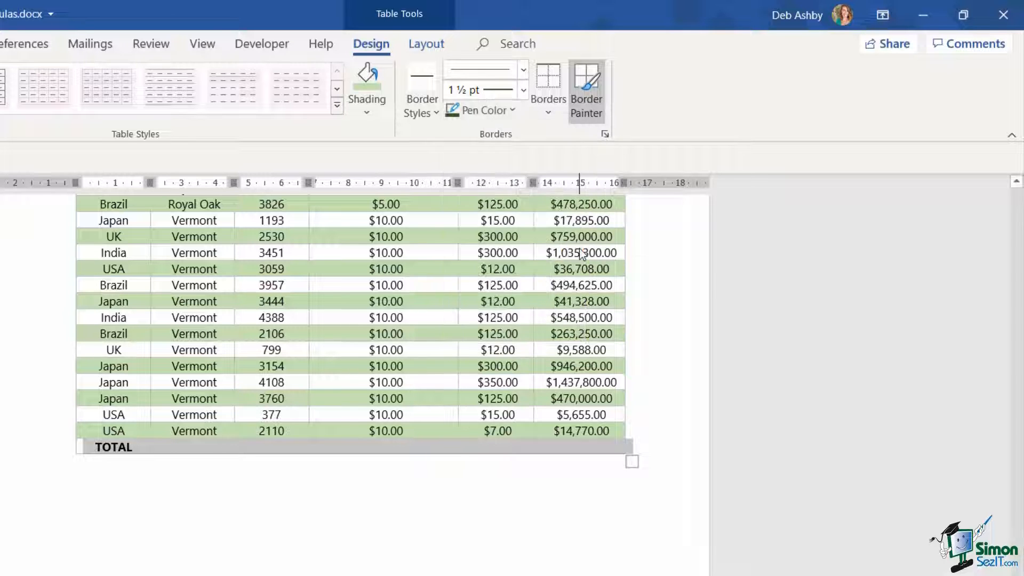
pyautogui.click(553, 105)
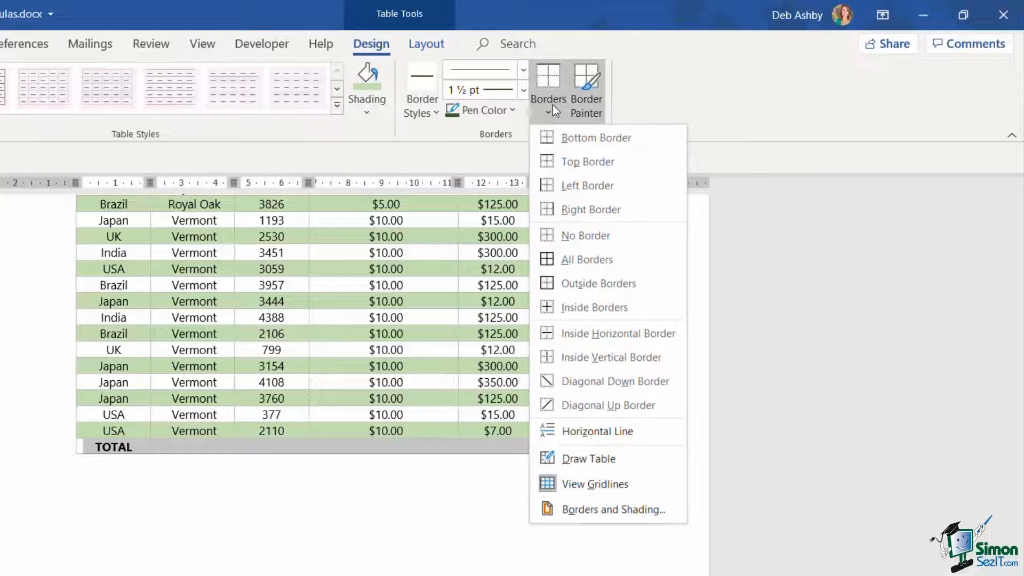
pyautogui.click(565, 163)
pyautogui.click(393, 539)
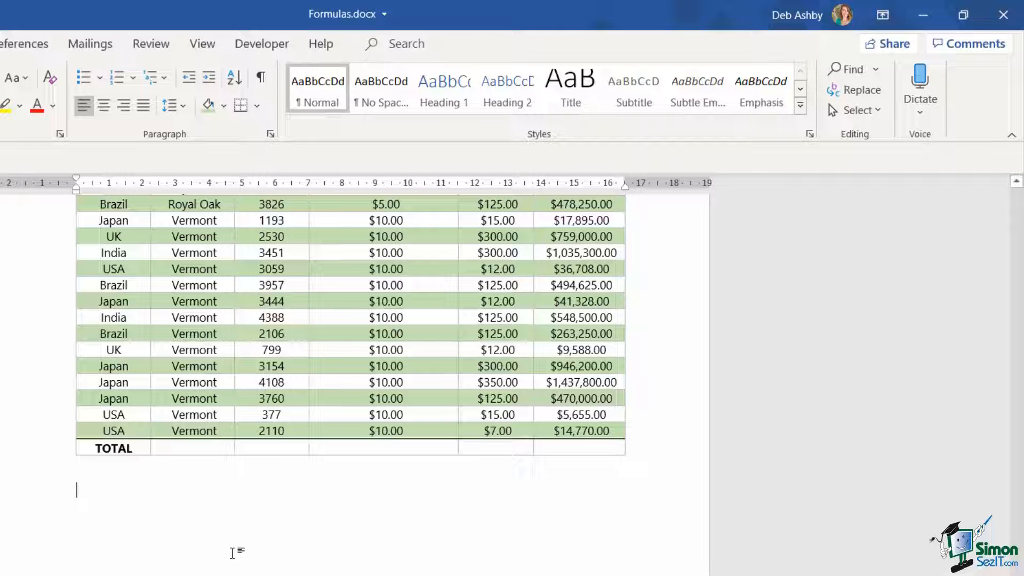
# Step: Start a formula in the Sale Price cell of the TOTAL row
pyautogui.scroll(10, 288, 549)
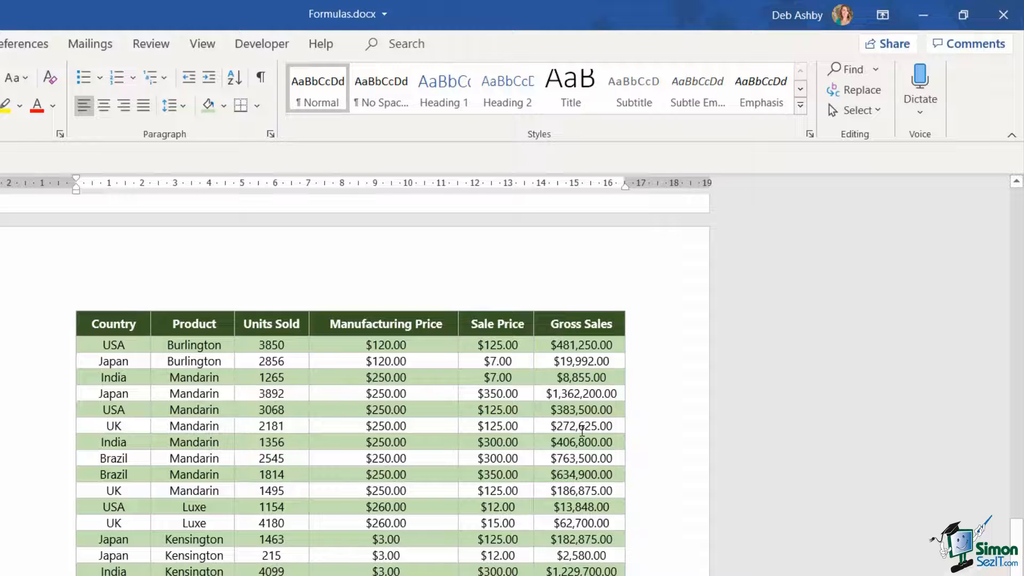
pyautogui.scroll(-3, 546, 438)
pyautogui.scroll(-4, 547, 438)
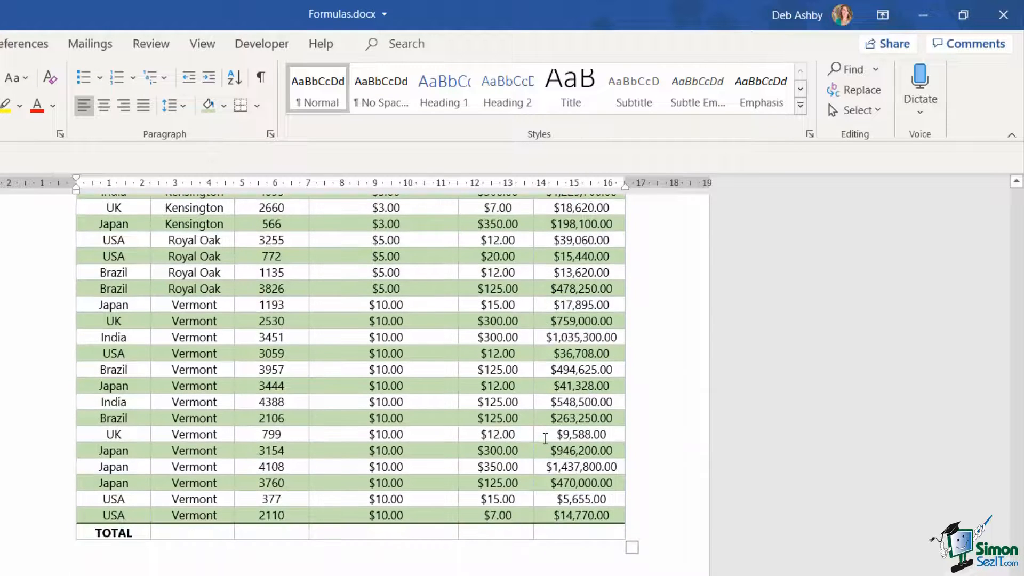
pyautogui.click(489, 532)
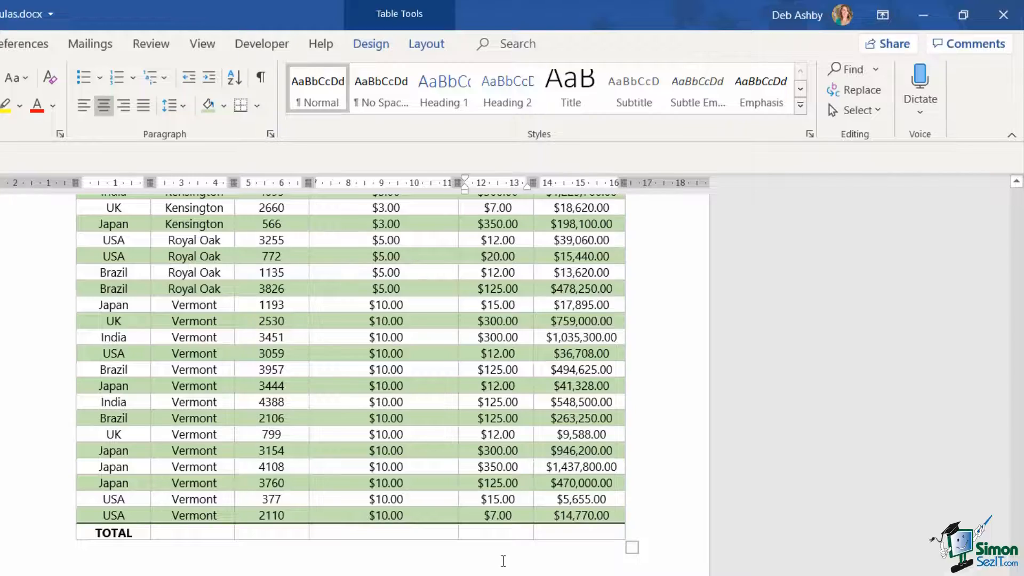
pyautogui.scroll(20, 502, 561)
pyautogui.scroll(-20, 497, 555)
pyautogui.scroll(-2, 494, 554)
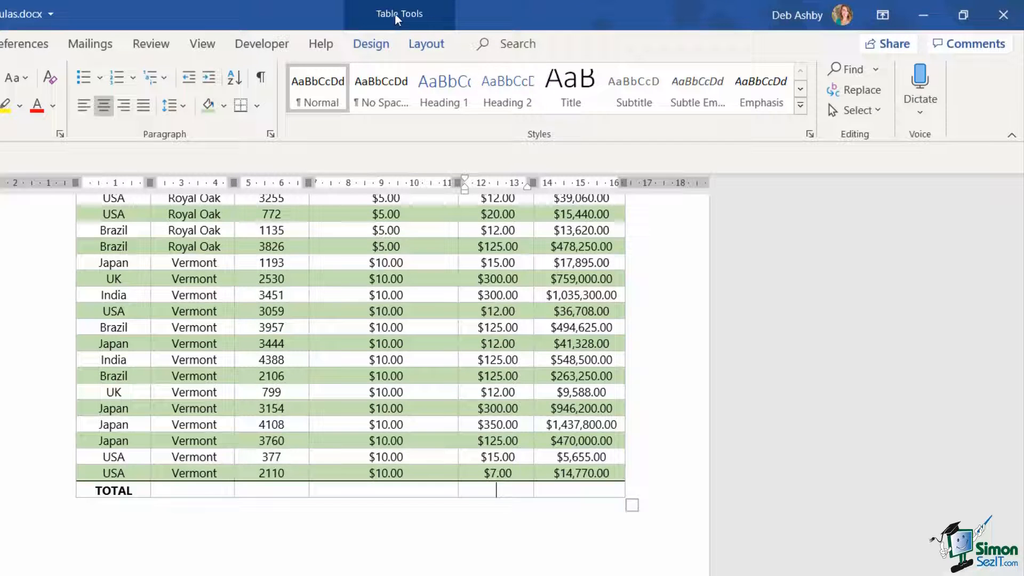
pyautogui.click(425, 45)
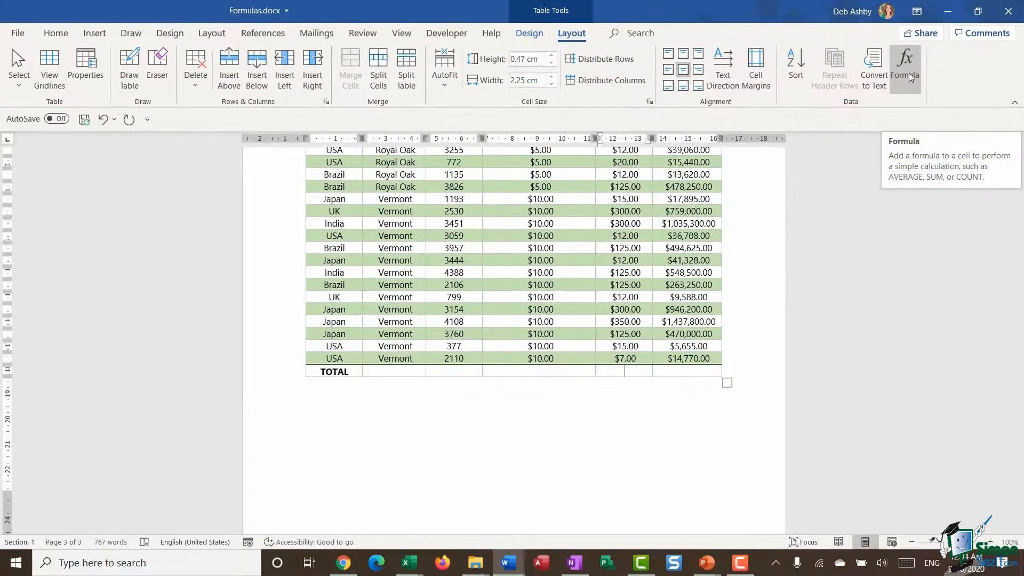
pyautogui.click(909, 73)
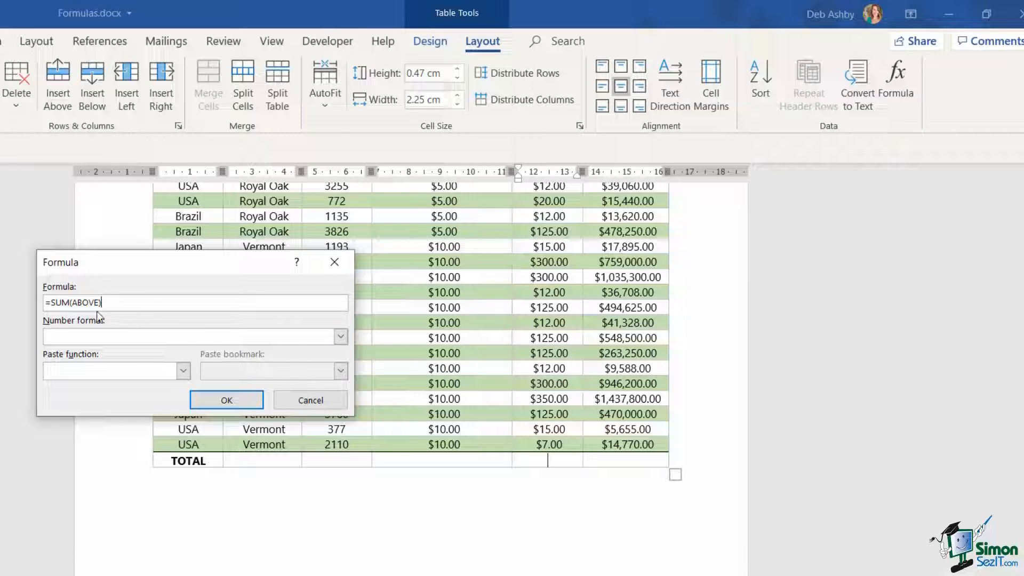
# Step: Try BELOW, LEFT and RIGHT,LEFT as the argument of the SUM formula, and restore ABOVE
pyautogui.doubleClick(87, 303)
pyautogui.write('BELOW')
pyautogui.doubleClick(79, 303)
pyautogui.write('LEFT')
pyautogui.doubleClick(82, 303)
pyautogui.write('RIGHT,LEFT')
pyautogui.press('BackSpace')
pyautogui.press('BackSpace')
pyautogui.press('BackSpace')
pyautogui.press('BackSpace')
pyautogui.press('BackSpace')
pyautogui.press('BackSpace')
pyautogui.press('BackSpace')
pyautogui.press('BackSpace')
pyautogui.press('BackSpace')
pyautogui.press('BackSpace')
pyautogui.write('ABOVE')
# Step: Set the number format to #,##0.00, look through the available functions, and insert the =SUM(ABOVE) formula in the cell
pyautogui.click(340, 336)
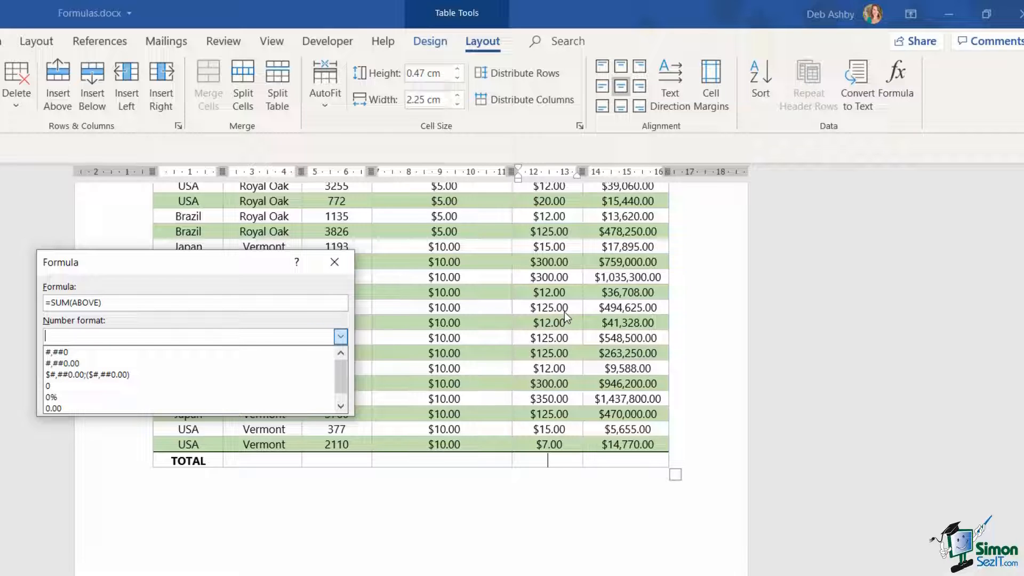
pyautogui.click(93, 365)
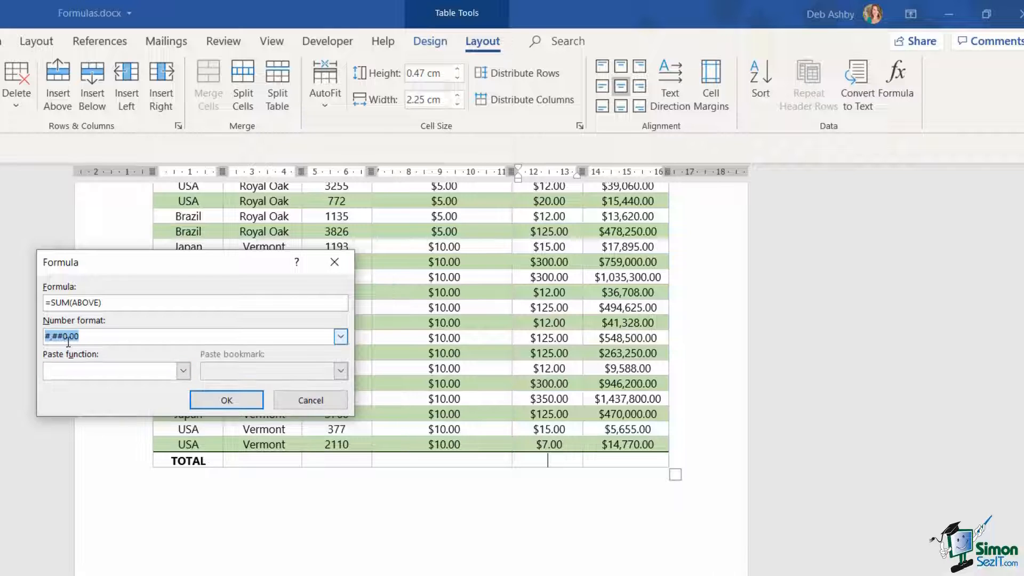
pyautogui.click(85, 336)
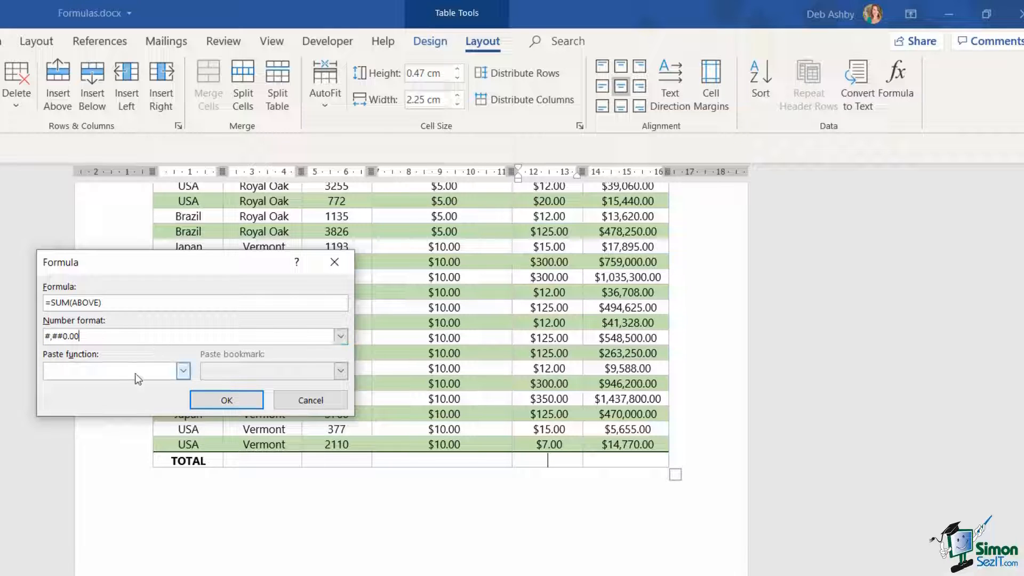
pyautogui.click(183, 370)
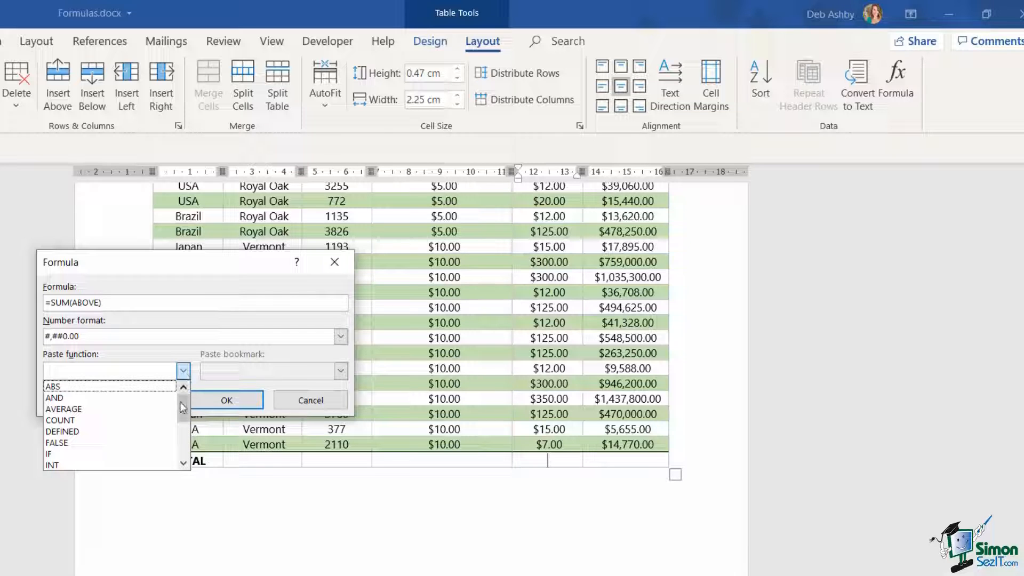
pyautogui.moveTo(185, 408)
pyautogui.mouseDown()
pyautogui.moveTo(180, 441)
pyautogui.moveTo(183, 399)
pyautogui.moveTo(187, 443)
pyautogui.moveTo(190, 401)
pyautogui.mouseUp()
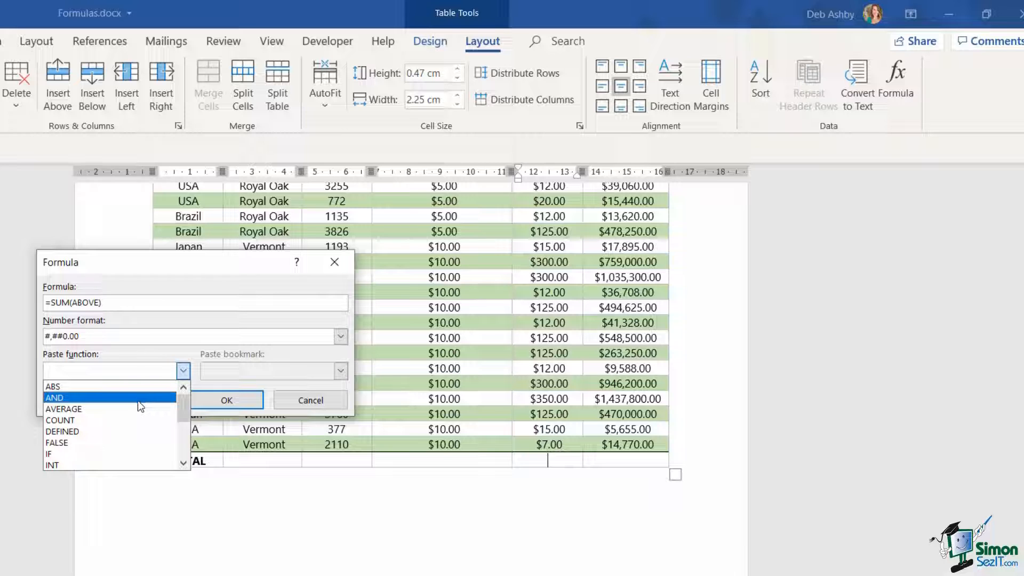
pyautogui.click(210, 280)
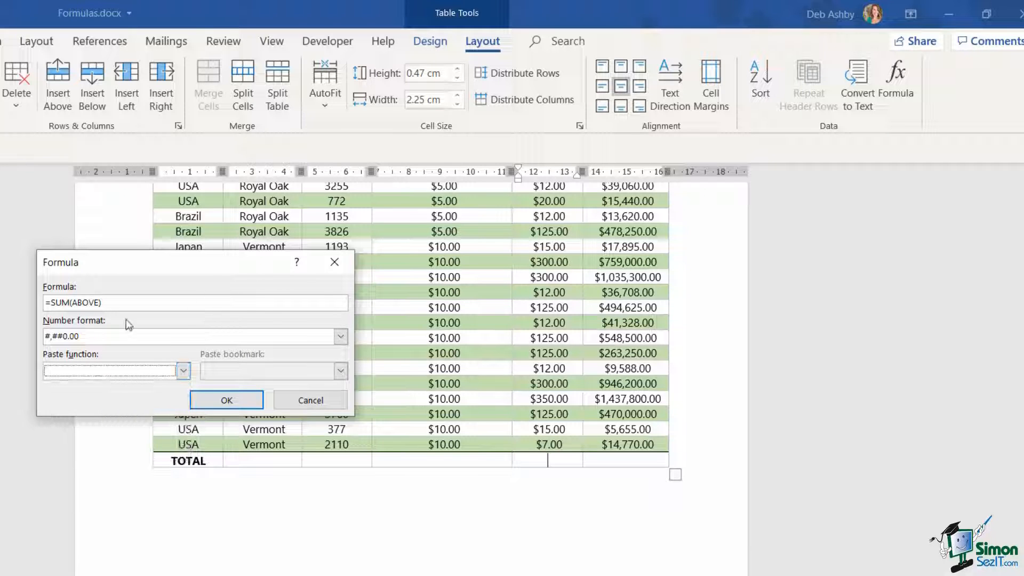
pyautogui.click(234, 404)
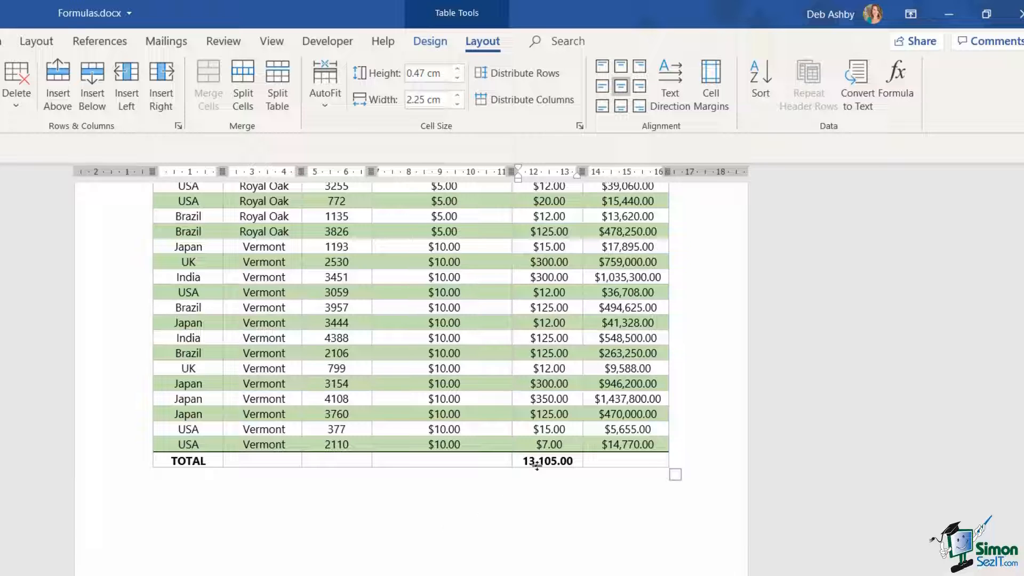
pyautogui.click(550, 485)
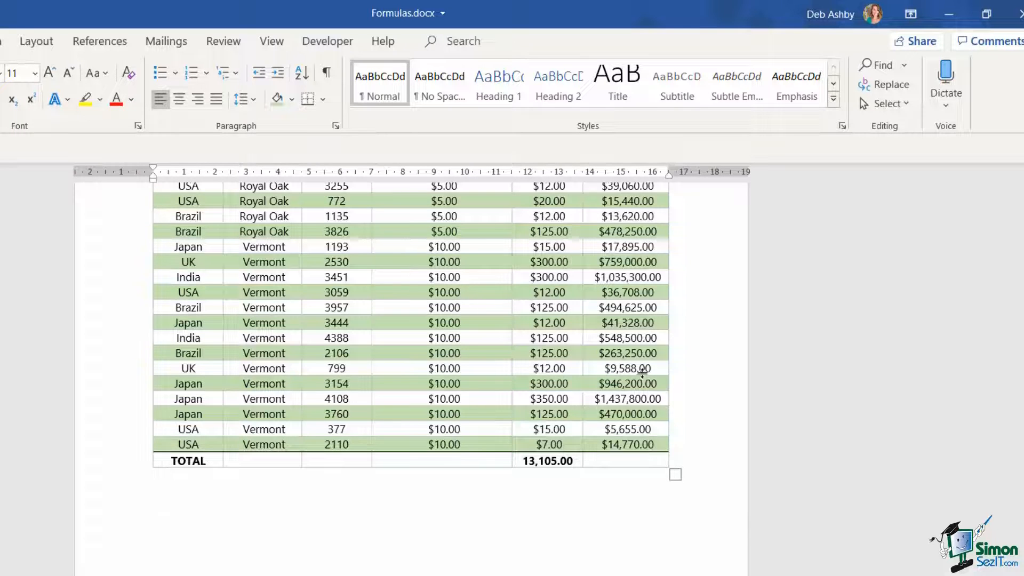
# Step: Copy the Sale Price total formula into the Gross Sales cell of the TOTAL row
pyautogui.scroll(8, 642, 373)
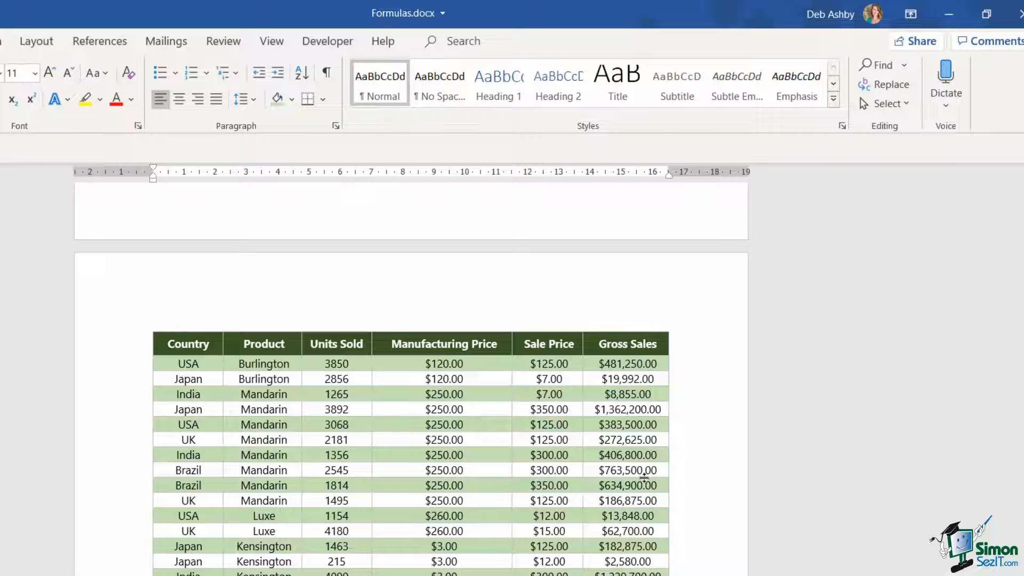
pyautogui.scroll(-5, 479, 487)
pyautogui.scroll(-5, 478, 487)
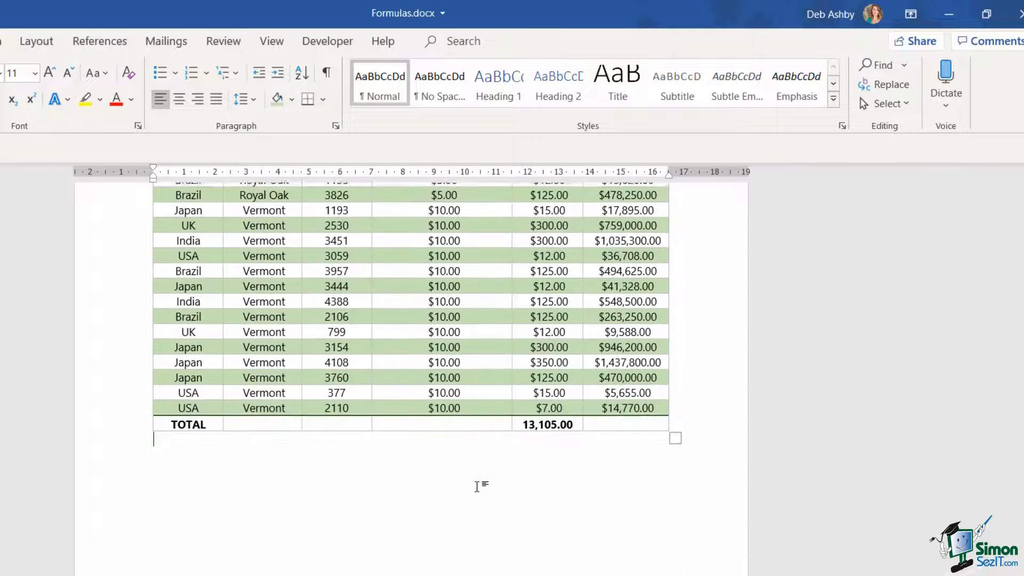
pyautogui.scroll(2, 482, 485)
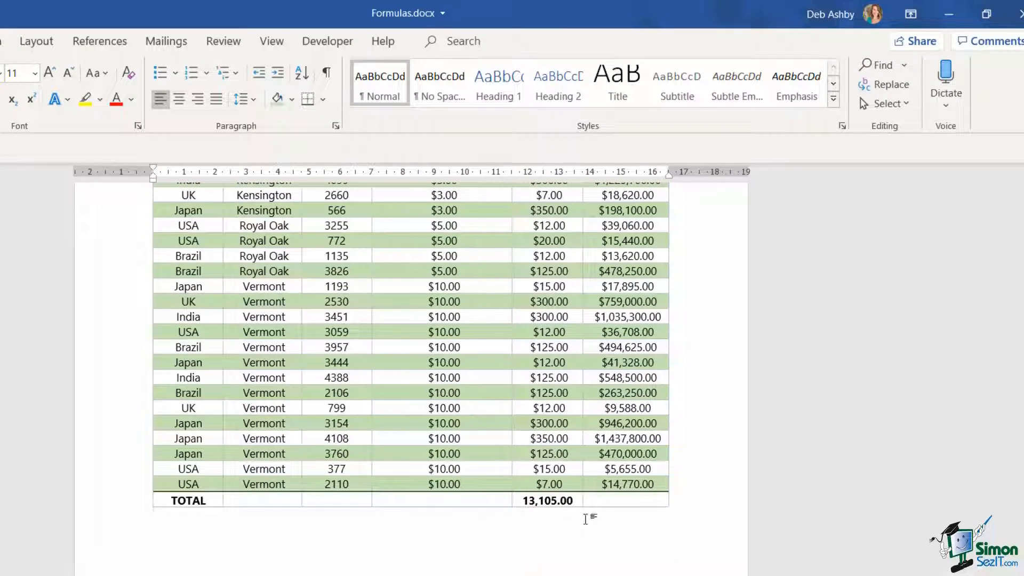
pyautogui.click(627, 499)
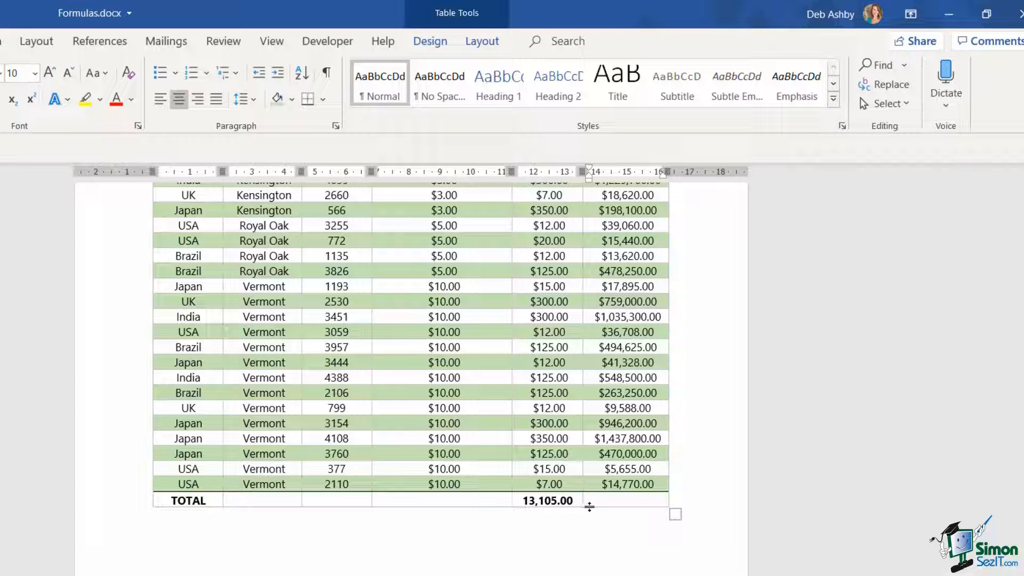
pyautogui.moveTo(577, 500); pyautogui.dragTo(520, 498)
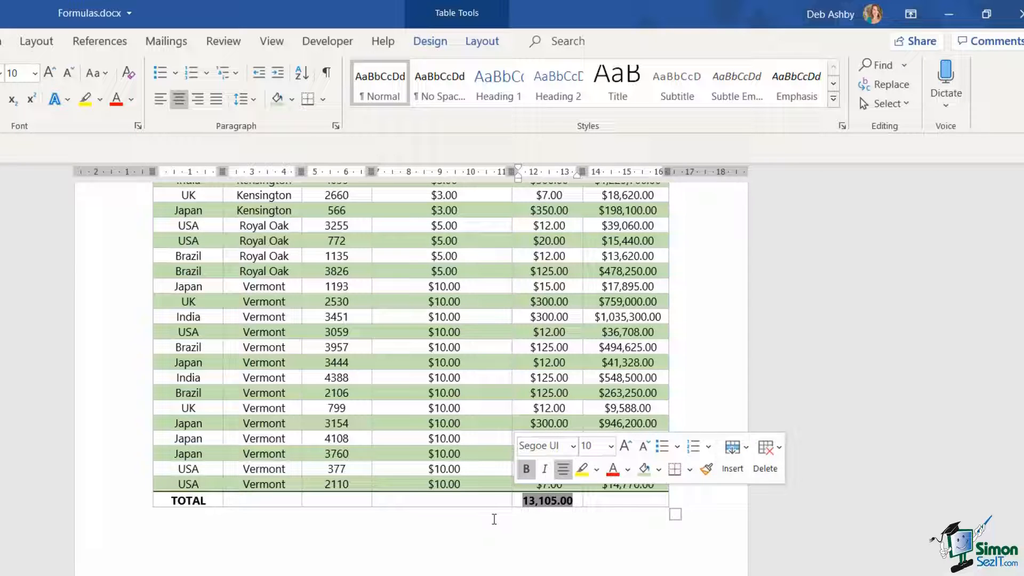
pyautogui.hotkey('ctrl', 'c')
pyautogui.click(622, 500)
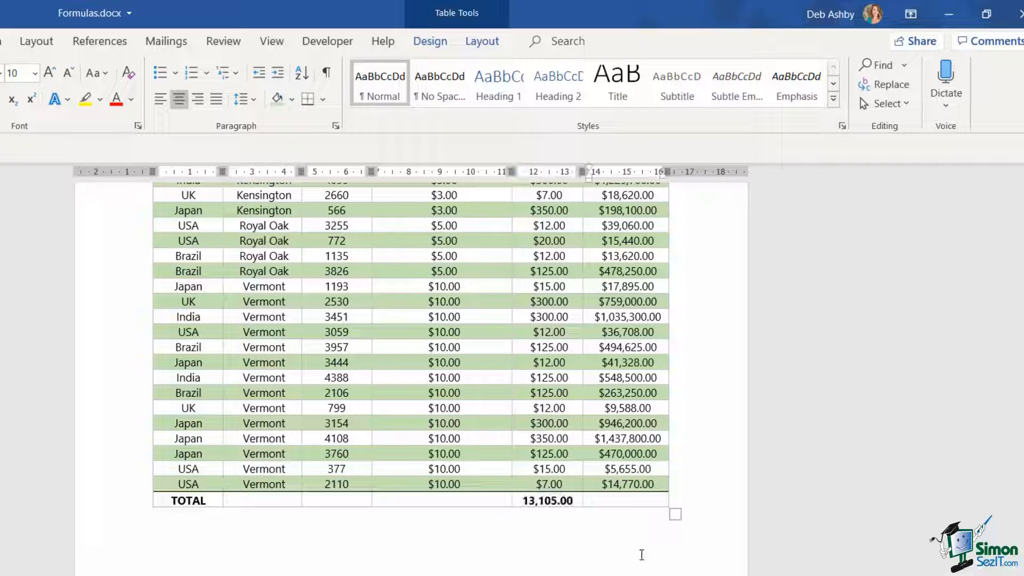
pyautogui.hotkey('ctrl', 'v')
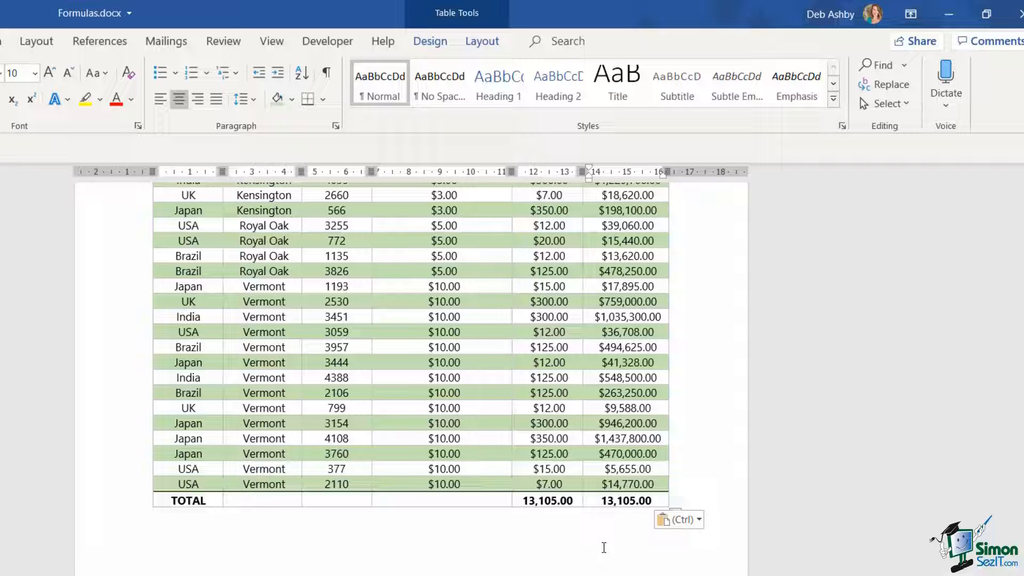
# Step: Update the pasted formula field in the Gross Sales total cell so it recalculates for its own column
pyautogui.click(630, 498)
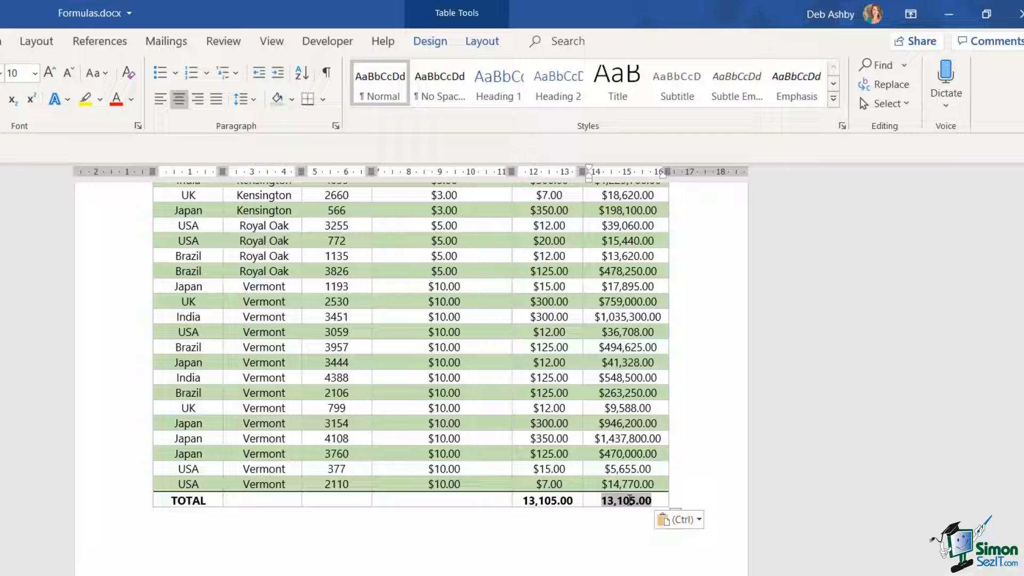
pyautogui.rightClick(630, 499)
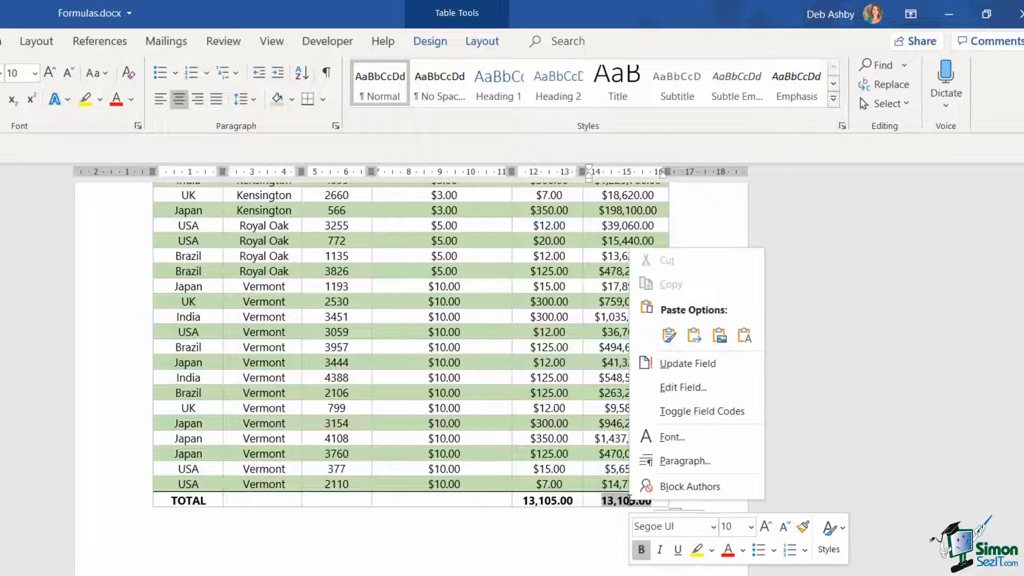
pyautogui.click(701, 365)
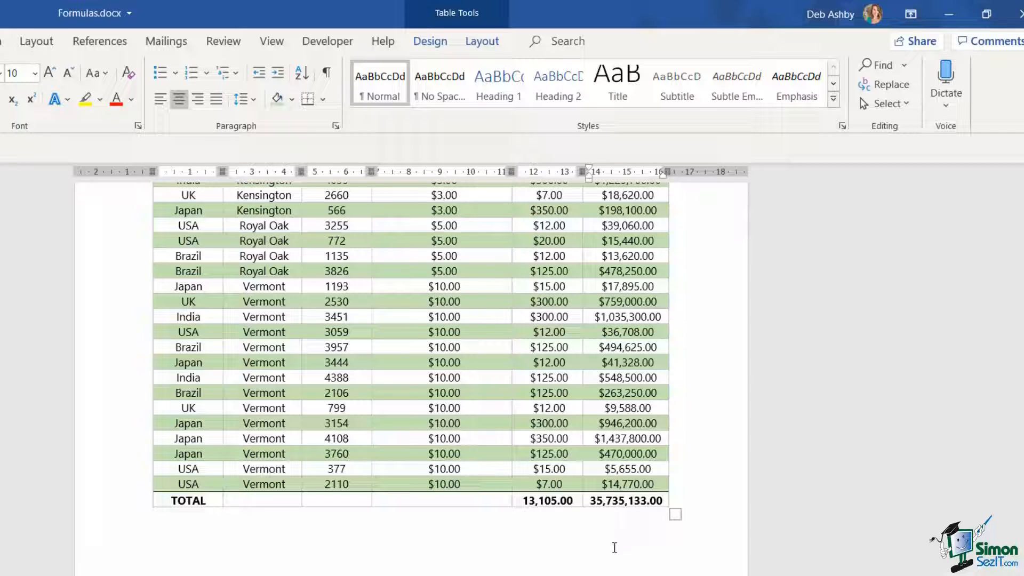
# Step: Delete the Sale Price total formula from the TOTAL row
pyautogui.click(520, 501)
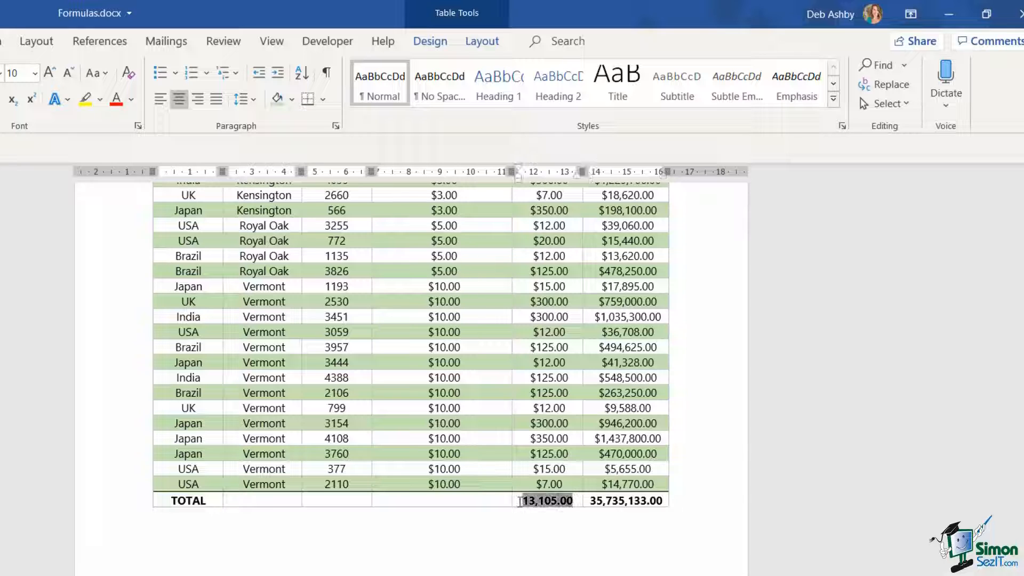
pyautogui.press('Delete')
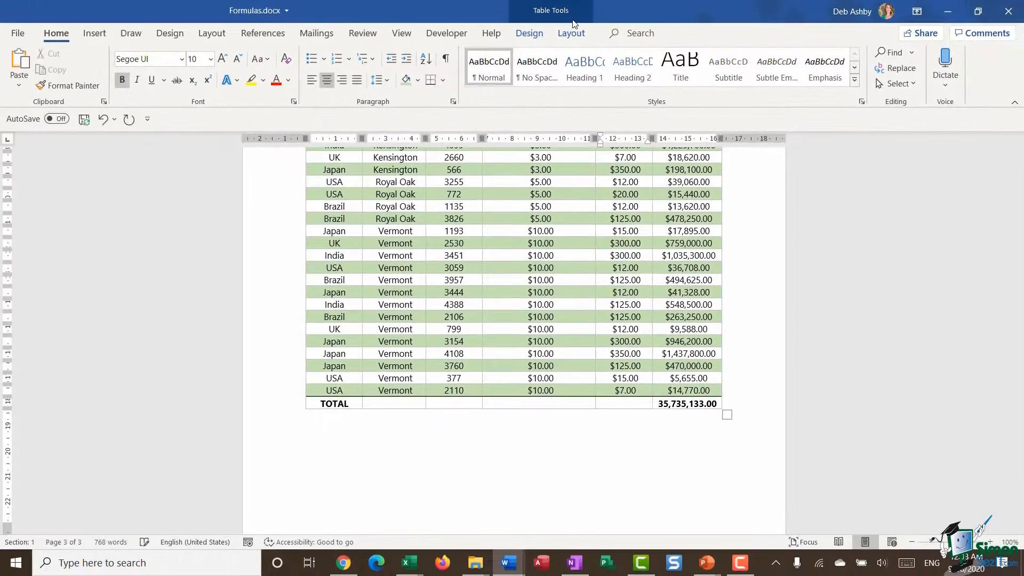
pyautogui.click(571, 33)
pyautogui.click(905, 65)
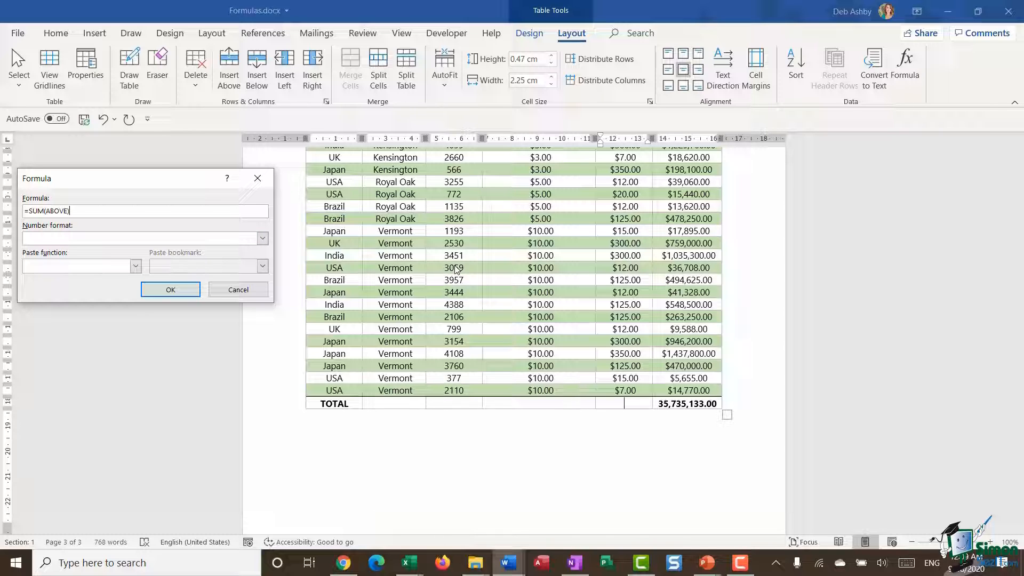
pyautogui.click(238, 290)
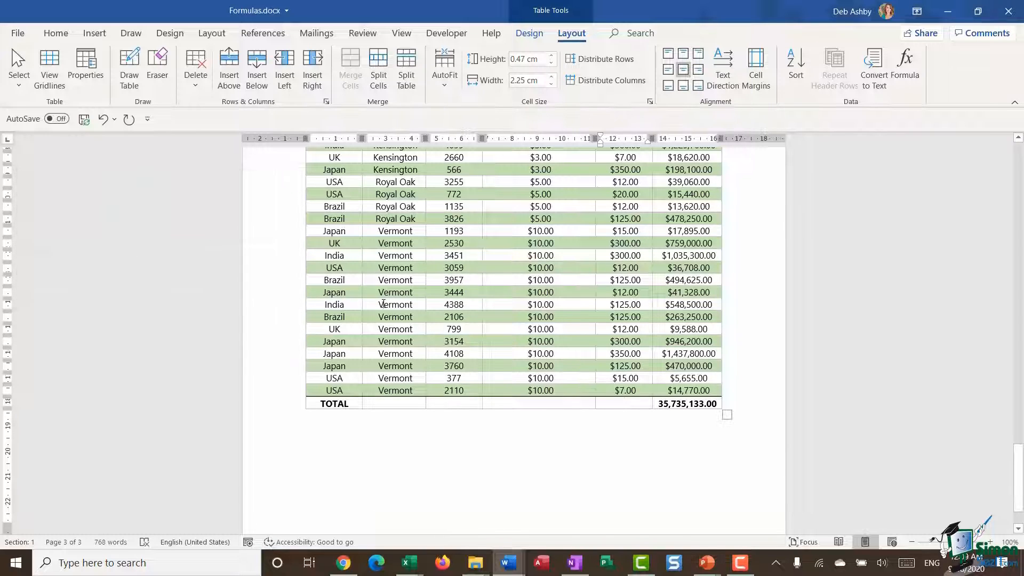
# Step: Examine the table's columns and rows across its pages to work out how its cells are referenced
pyautogui.click(423, 295)
pyautogui.scroll(10, 423, 295)
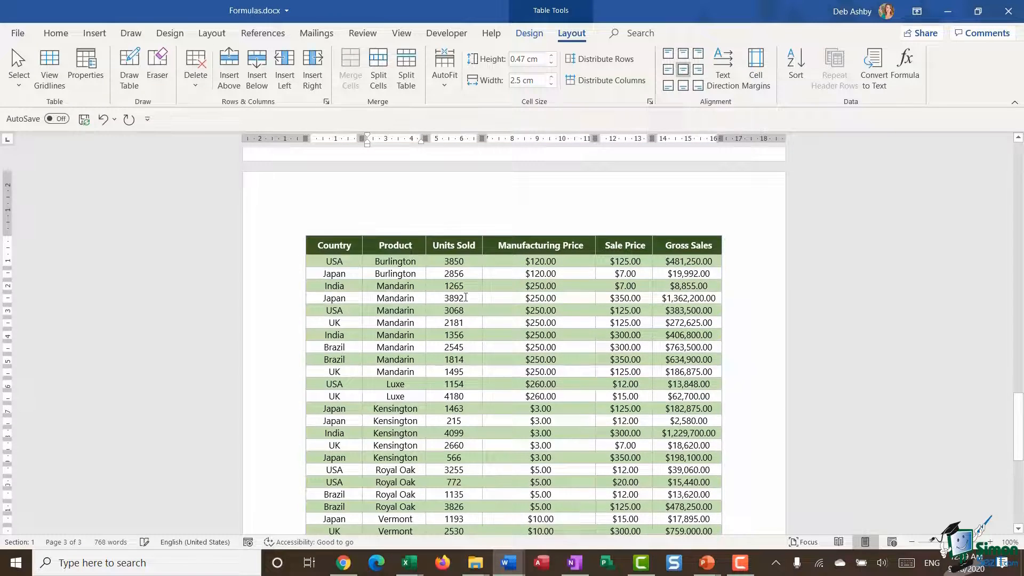
pyautogui.scroll(-2, 465, 297)
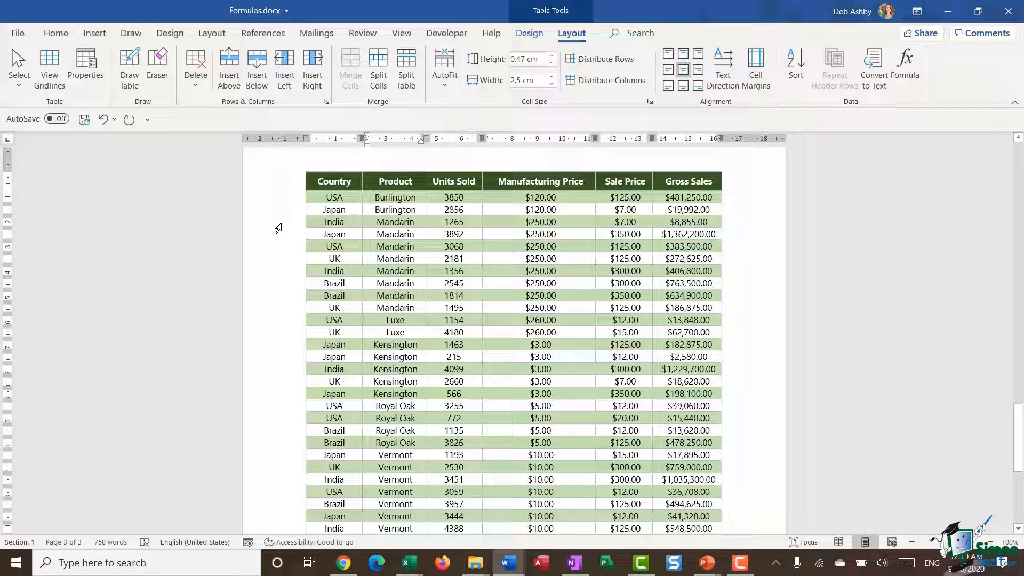
pyautogui.click(494, 248)
pyautogui.scroll(10, 458, 296)
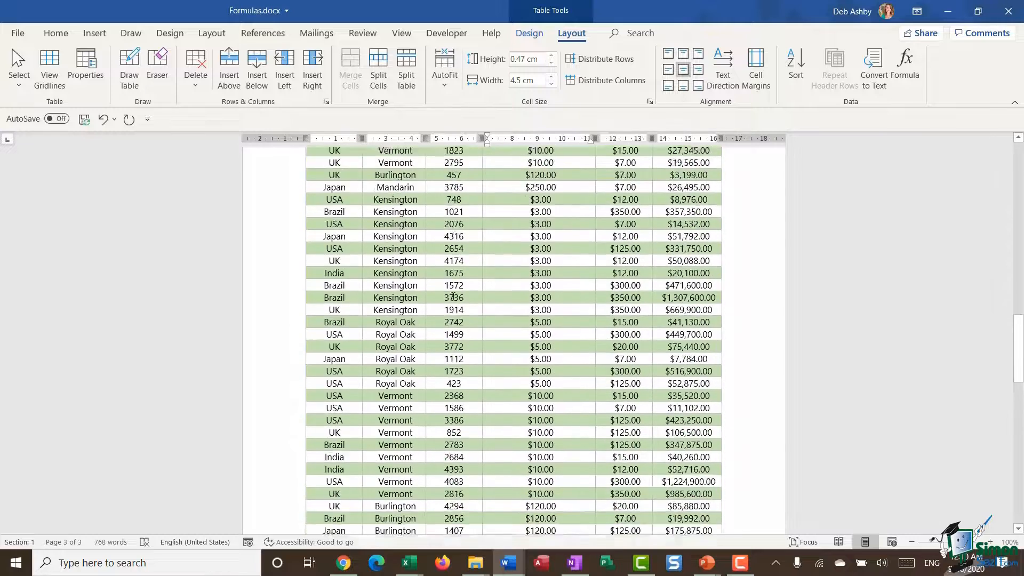
pyautogui.scroll(-6, 453, 296)
pyautogui.scroll(-4, 454, 296)
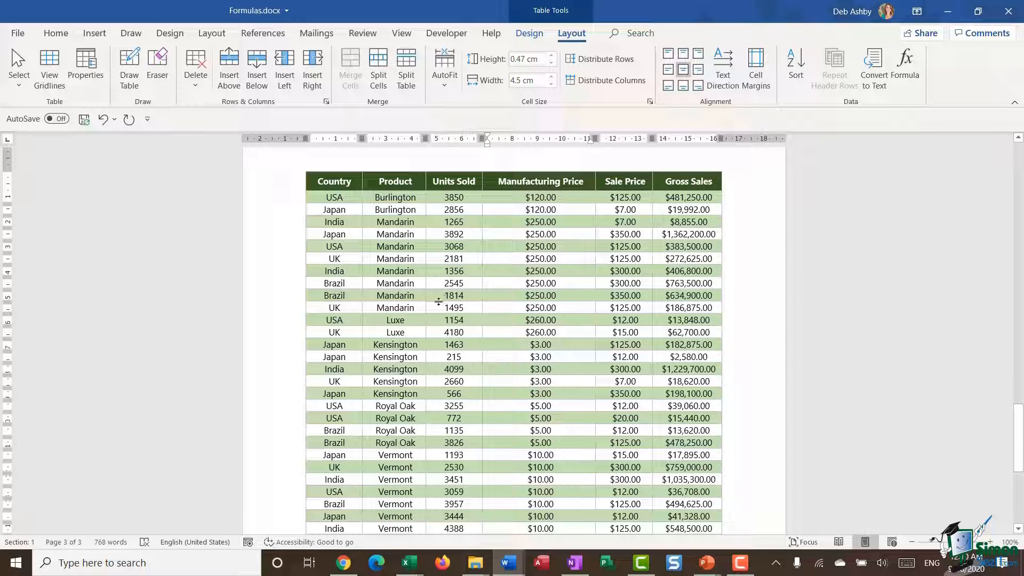
pyautogui.scroll(-5, 438, 302)
pyautogui.scroll(-2, 439, 302)
pyautogui.scroll(2, 439, 302)
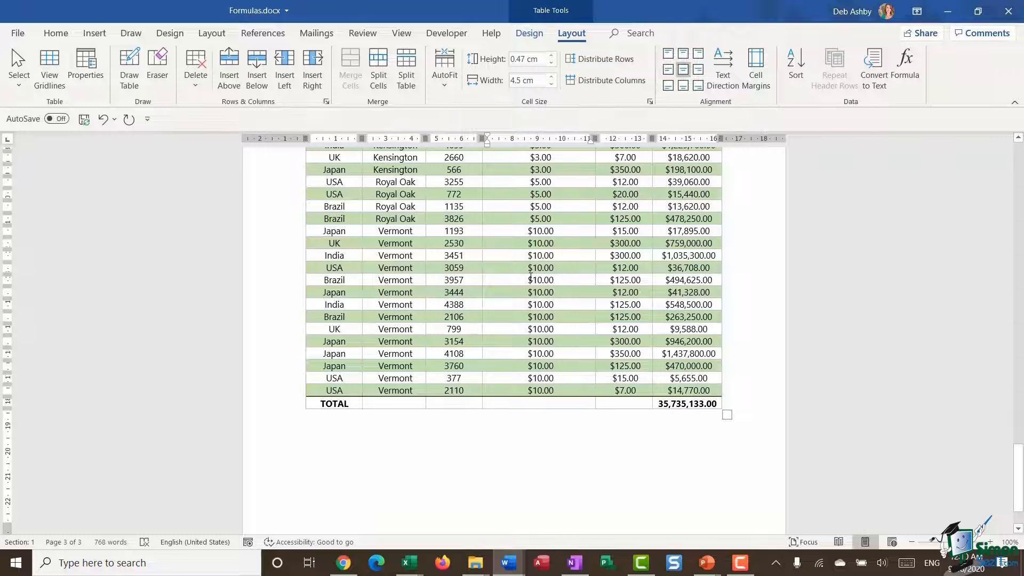
pyautogui.scroll(4, 529, 277)
# Step: Select the entire table and check its number of rows in the row settings of Table Properties
pyautogui.click(469, 245)
pyautogui.click(19, 67)
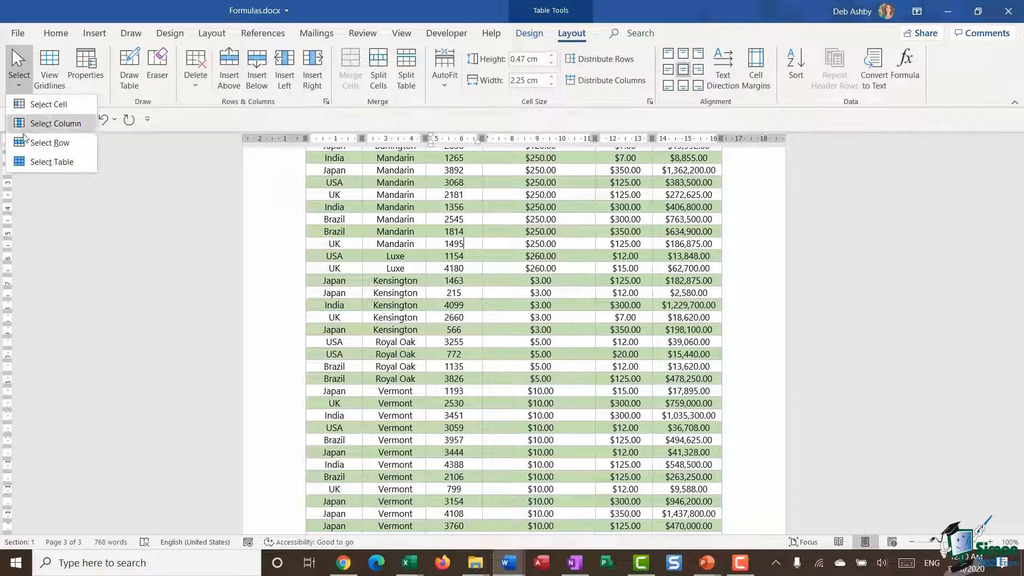
pyautogui.click(24, 163)
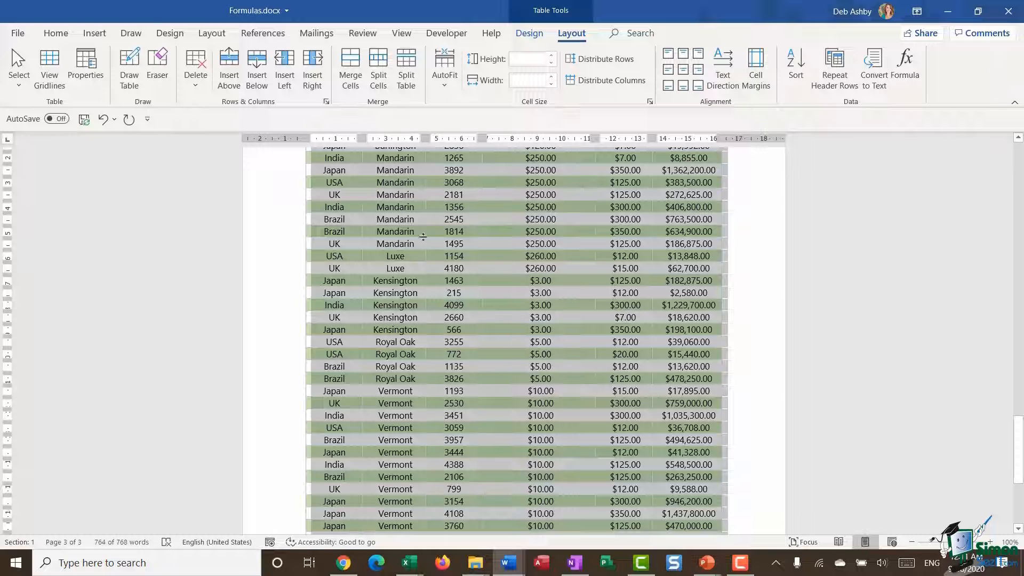
pyautogui.rightClick(422, 236)
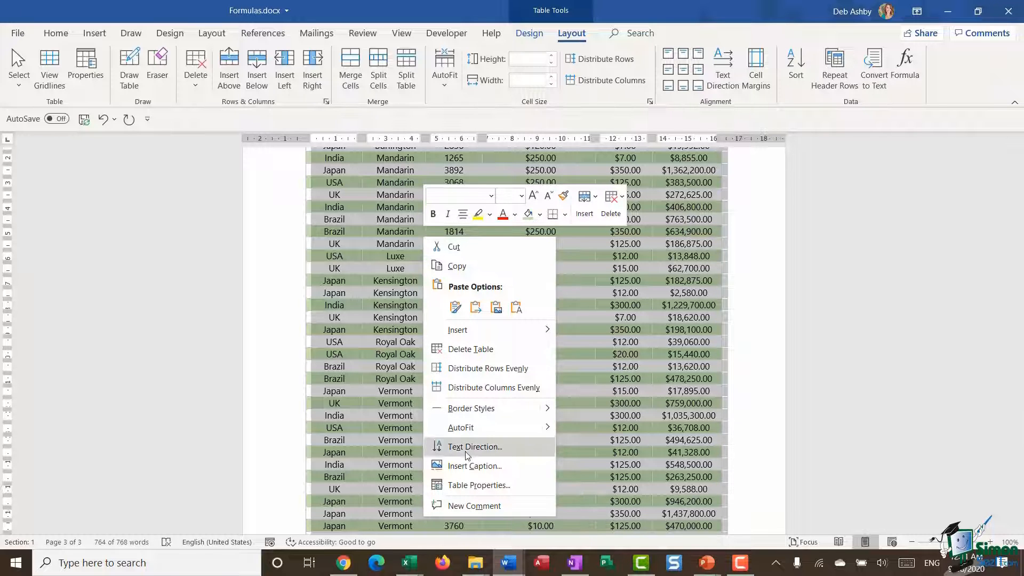
pyautogui.click(467, 485)
pyautogui.click(432, 145)
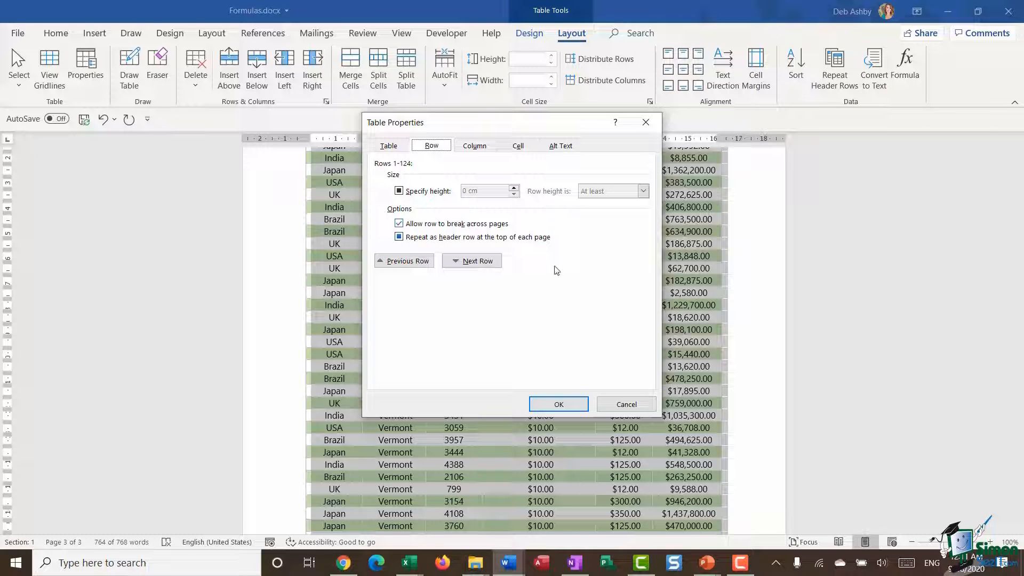
pyautogui.click(626, 404)
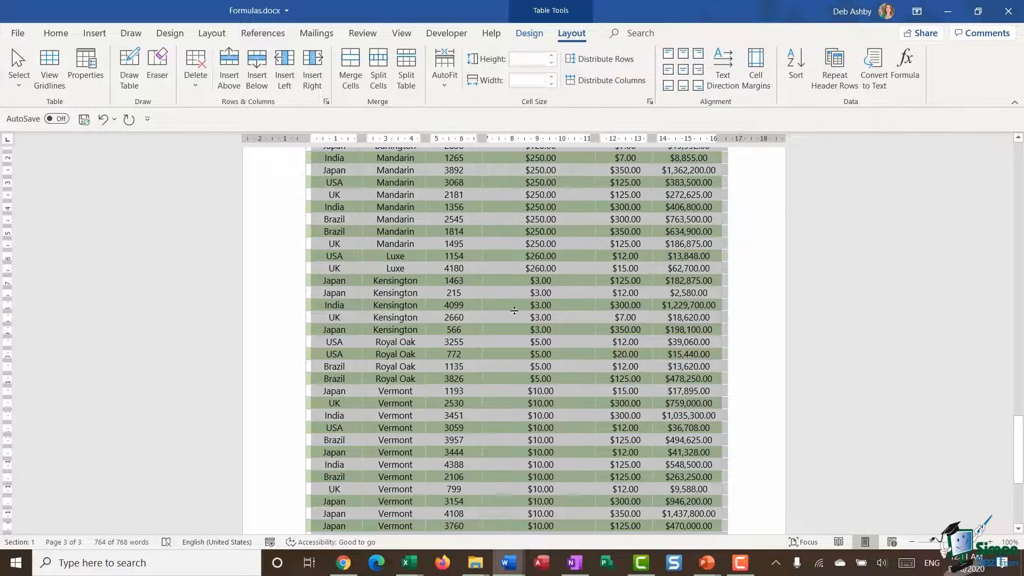
pyautogui.scroll(-5, 522, 322)
pyautogui.click(549, 360)
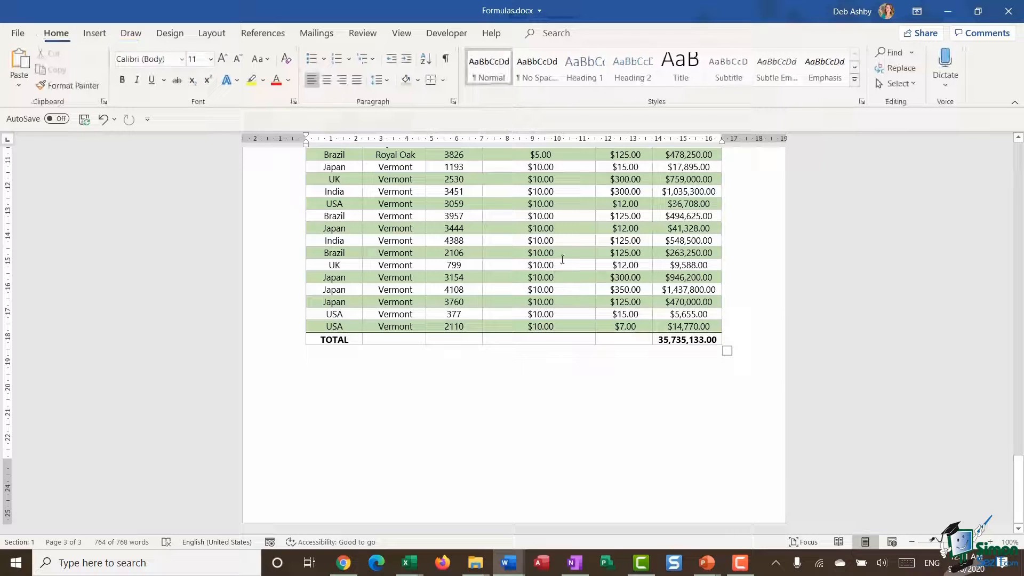
# Step: Insert the formula =SUM(e122,e123) with number format #,##0.00 in the Sale Price cell of the TOTAL row
pyautogui.scroll(2, 533, 251)
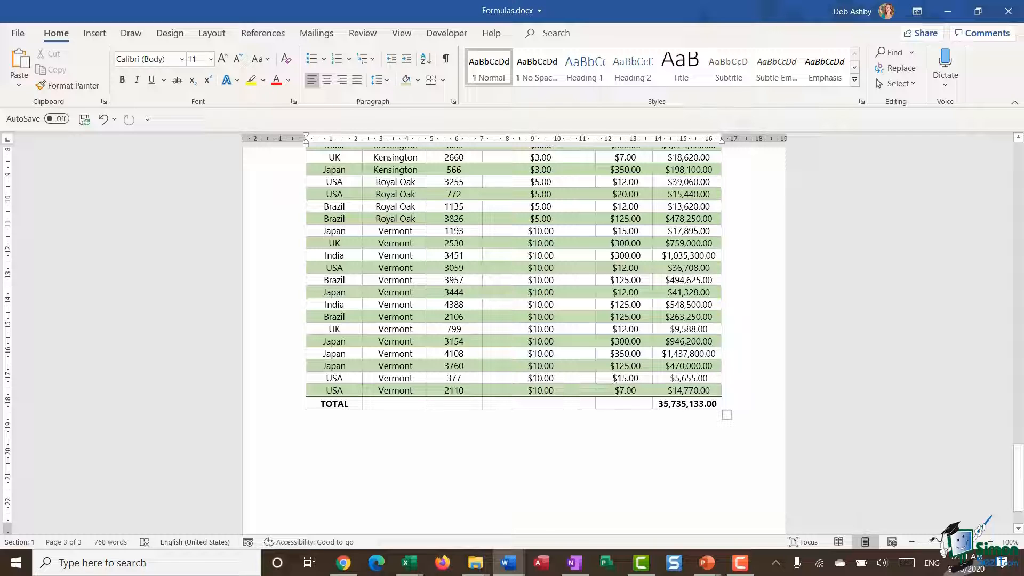
pyautogui.scroll(10, 617, 391)
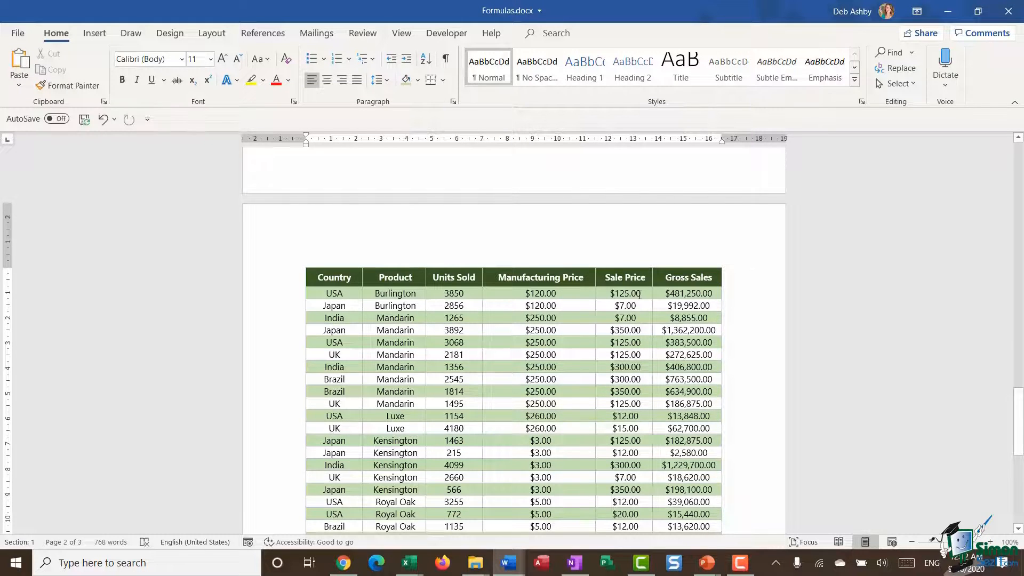
pyautogui.scroll(-8, 643, 295)
pyautogui.click(624, 404)
pyautogui.click(571, 33)
pyautogui.click(909, 74)
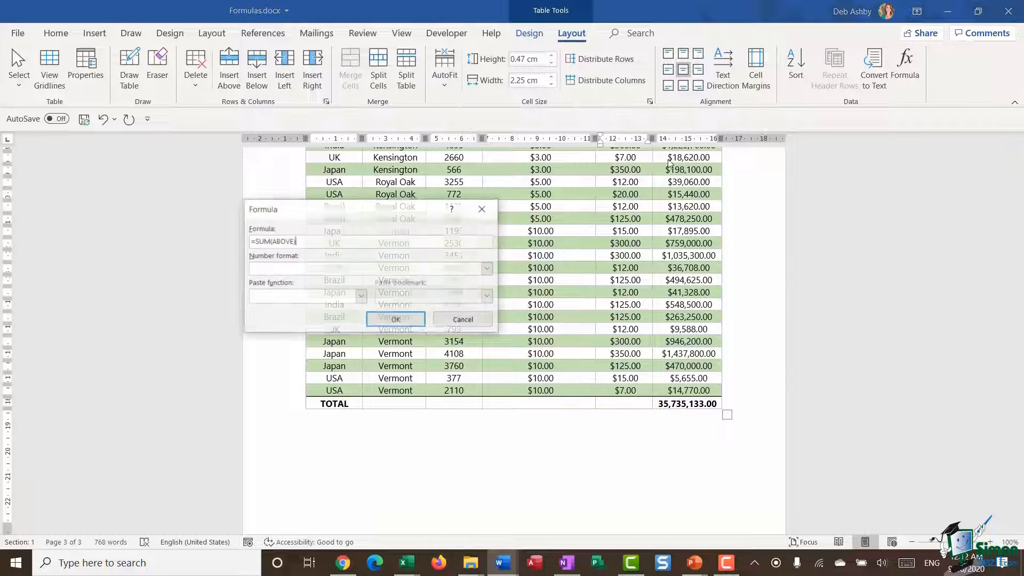
pyautogui.moveTo(365, 210); pyautogui.dragTo(322, 199)
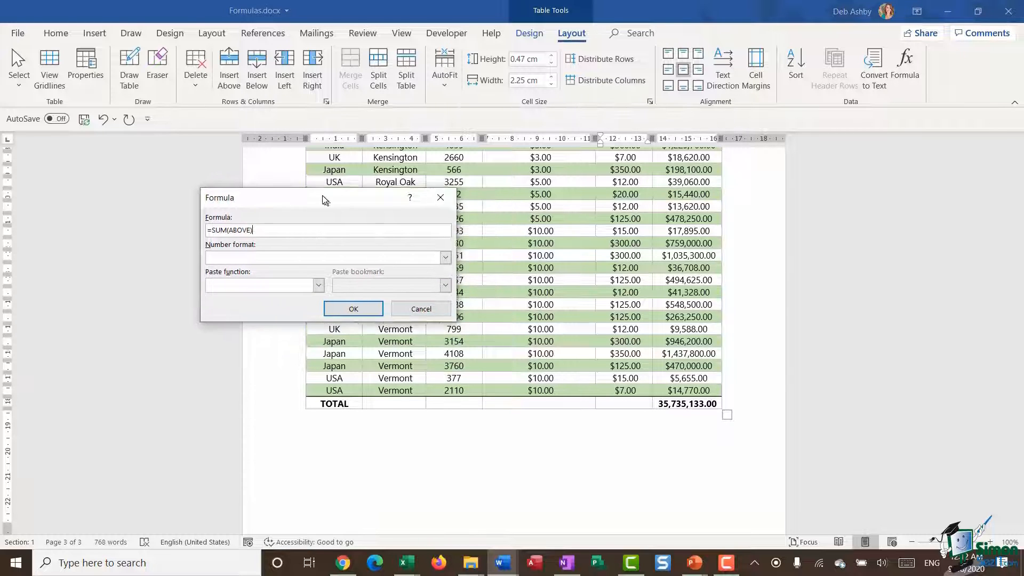
pyautogui.doubleClick(238, 228)
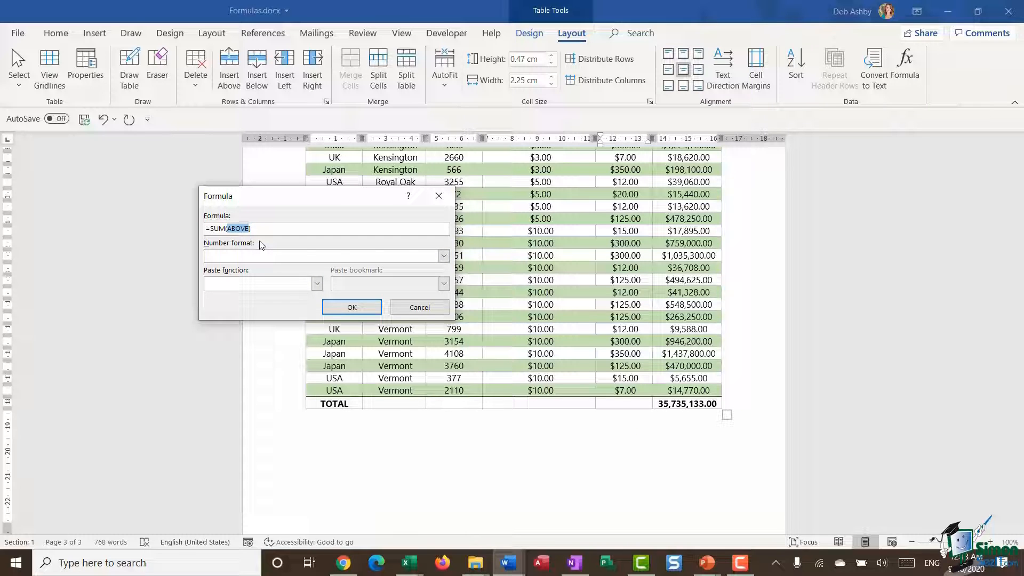
pyautogui.write('e122,')
pyautogui.write('e123')
pyautogui.click(444, 256)
pyautogui.click(219, 277)
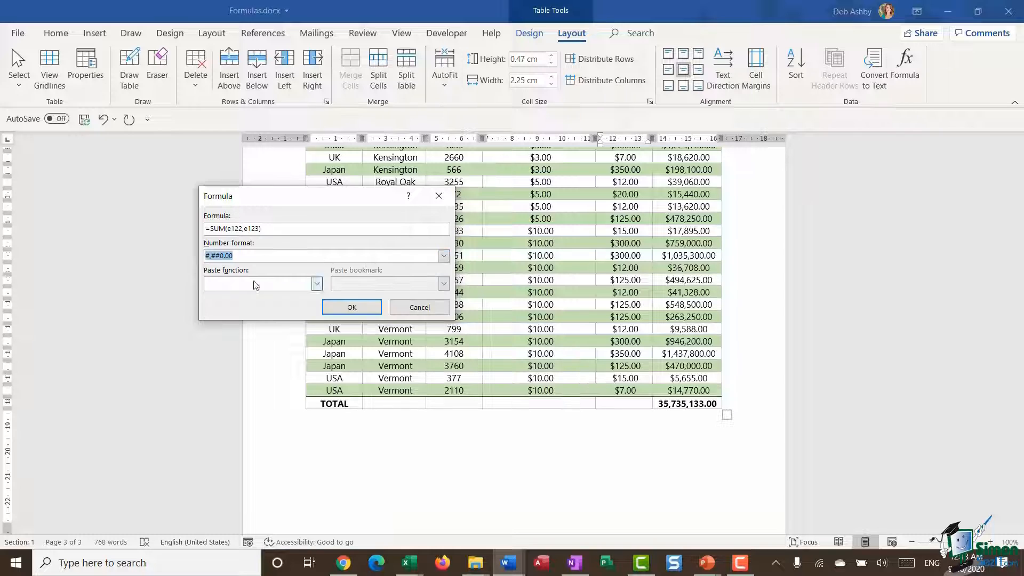
pyautogui.click(352, 308)
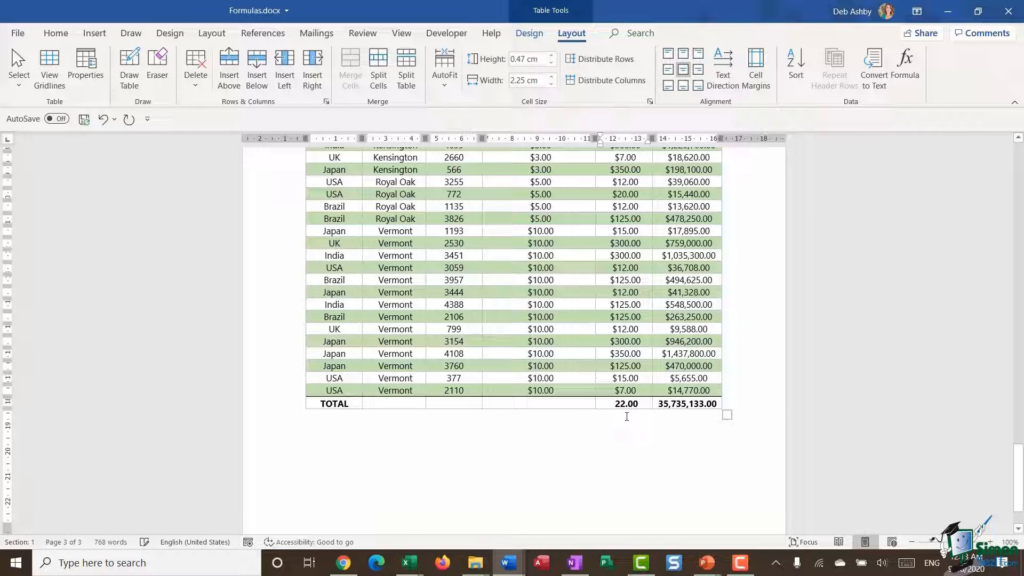
# Step: Check the last two Sale Price values, and delete the formula result from the Sale Price cell of the TOTAL row
pyautogui.moveTo(611, 378); pyautogui.dragTo(640, 388)
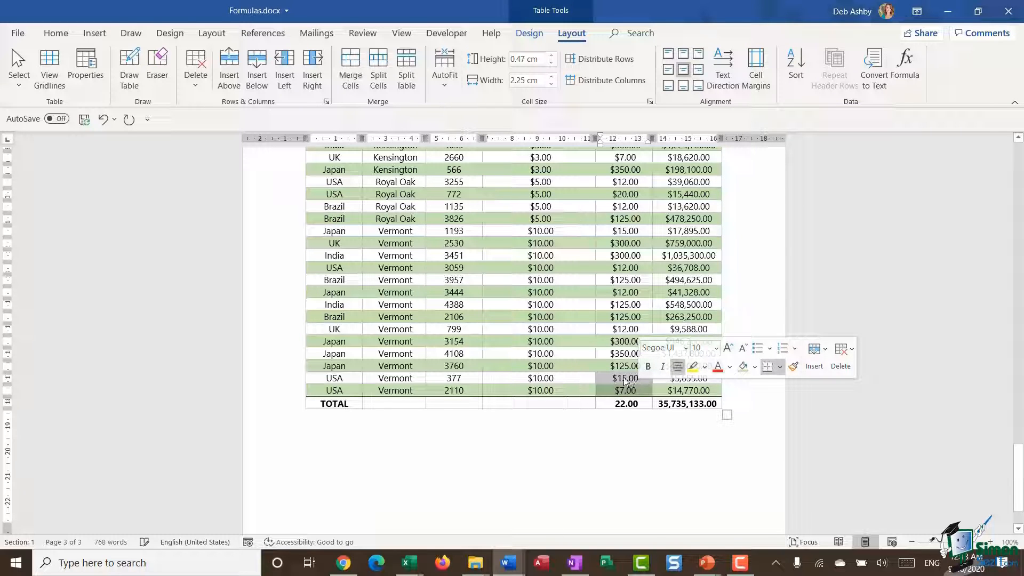
pyautogui.click(620, 438)
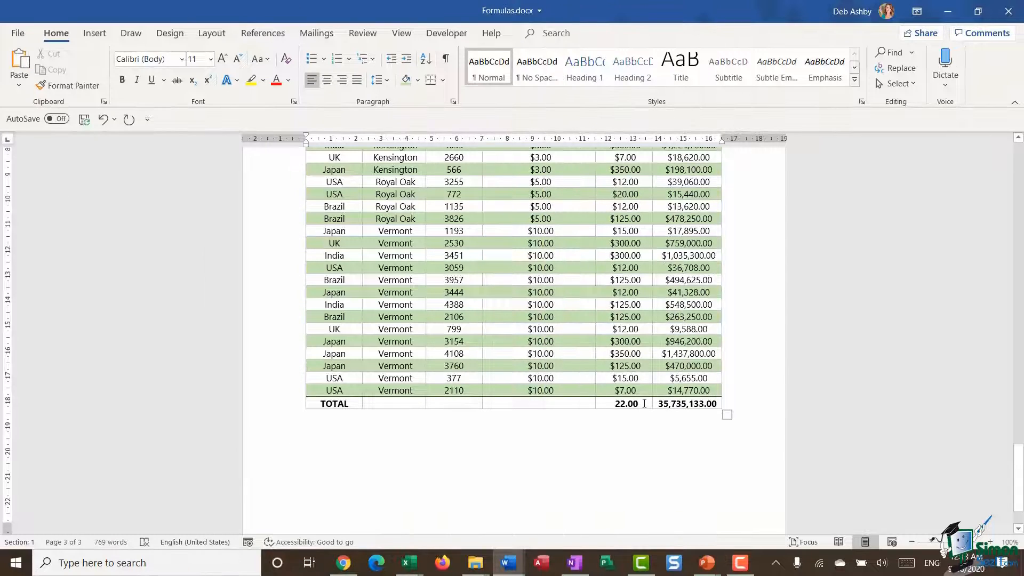
pyautogui.doubleClick(625, 403)
pyautogui.write('2')
pyautogui.press('BackSpace')
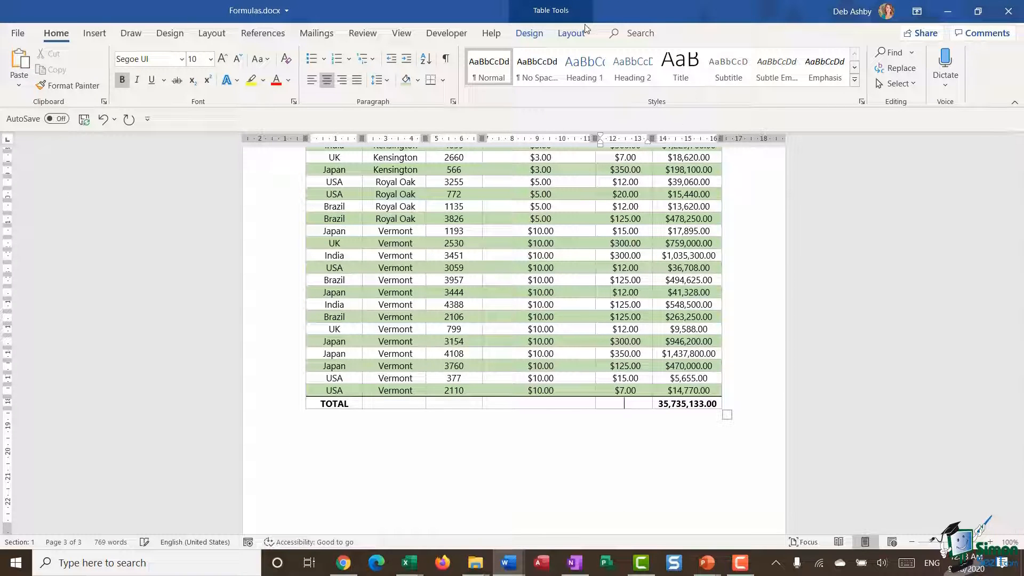
# Step: Open the Formula dialog for the Sale Price cell of the TOTAL row and look through the available functions
pyautogui.click(571, 33)
pyautogui.click(904, 69)
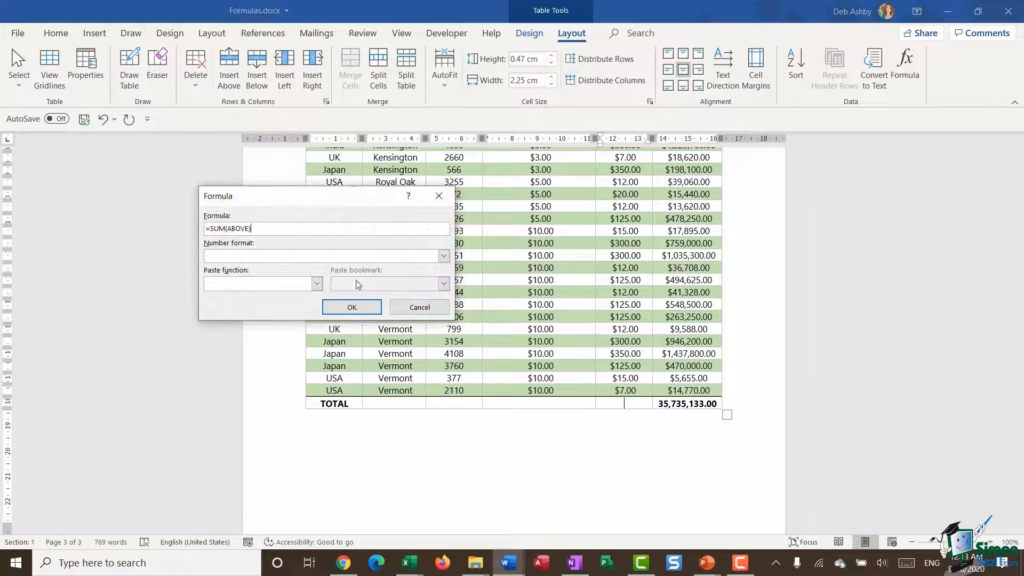
pyautogui.moveTo(334, 203); pyautogui.dragTo(295, 199)
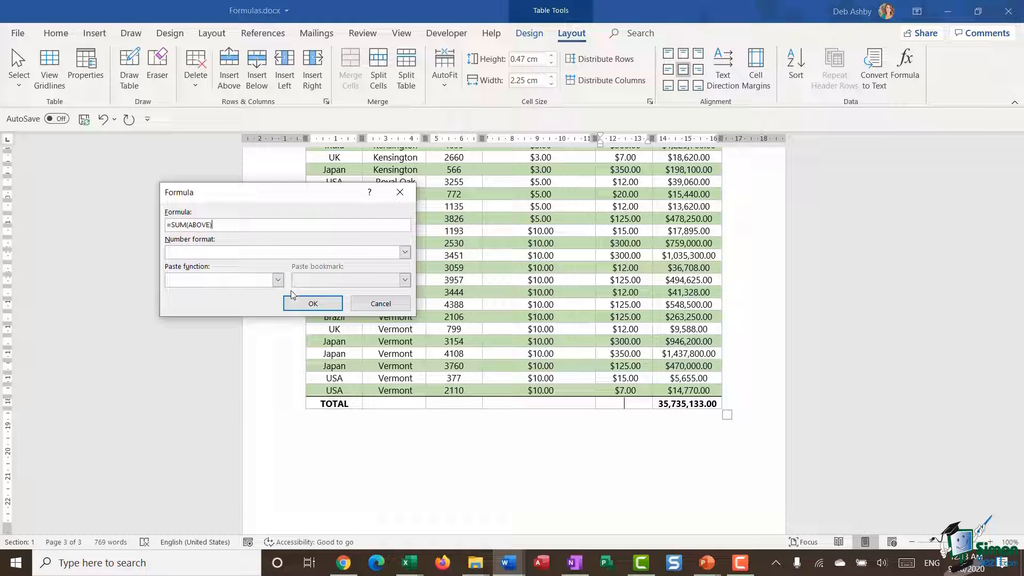
pyautogui.click(278, 280)
pyautogui.moveTo(276, 306)
pyautogui.mouseDown()
pyautogui.moveTo(277, 342)
pyautogui.moveTo(277, 299)
pyautogui.mouseUp()
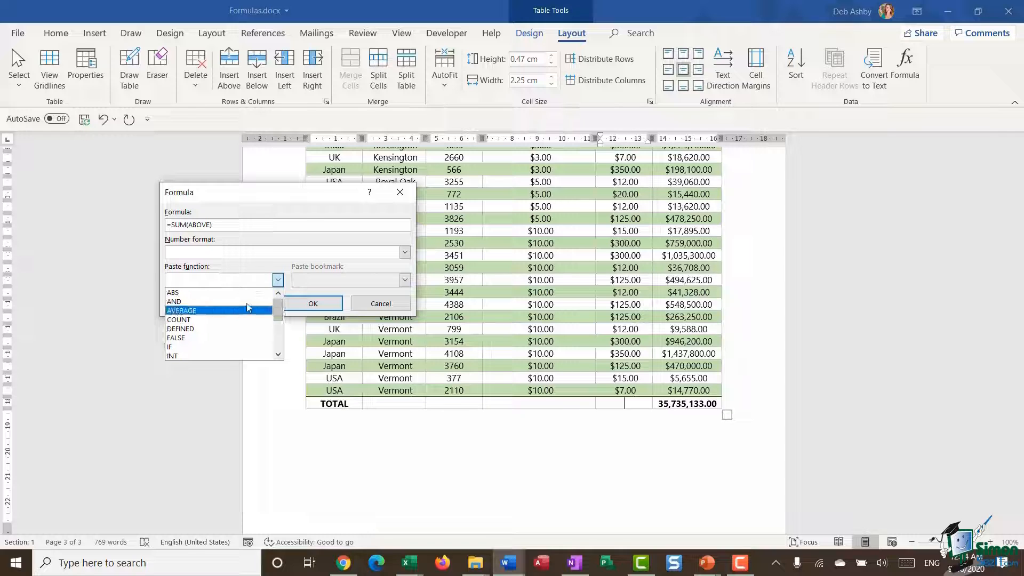
pyautogui.click(296, 203)
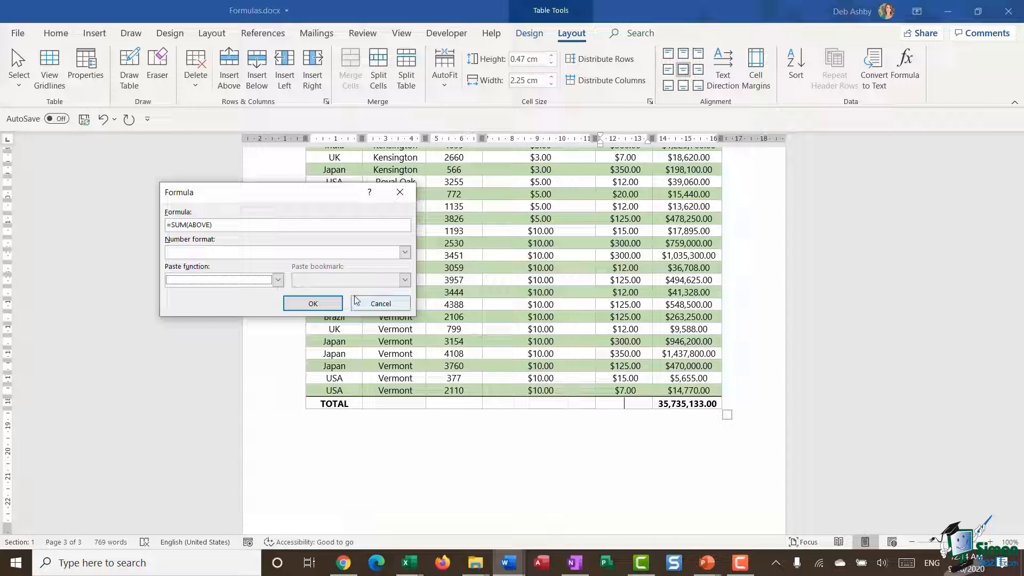
# Step: Replace the default formula with =COUNT(ABOVE) and insert it in the Sale Price cell of the TOTAL row
pyautogui.click(224, 225)
pyautogui.hotkey('shift', 'Left')
pyautogui.hotkey('shift', 'Left')
pyautogui.hotkey('shift', 'Left')
pyautogui.hotkey('shift', 'Left')
pyautogui.hotkey('shift', 'Left')
pyautogui.hotkey('shift', 'Left')
pyautogui.hotkey('shift', 'Left')
pyautogui.hotkey('shift', 'Left')
pyautogui.hotkey('shift', 'Left')
pyautogui.hotkey('shift', 'Left')
pyautogui.hotkey('shift', 'Left')
pyautogui.hotkey('shift', 'Right')
pyautogui.press('BackSpace')
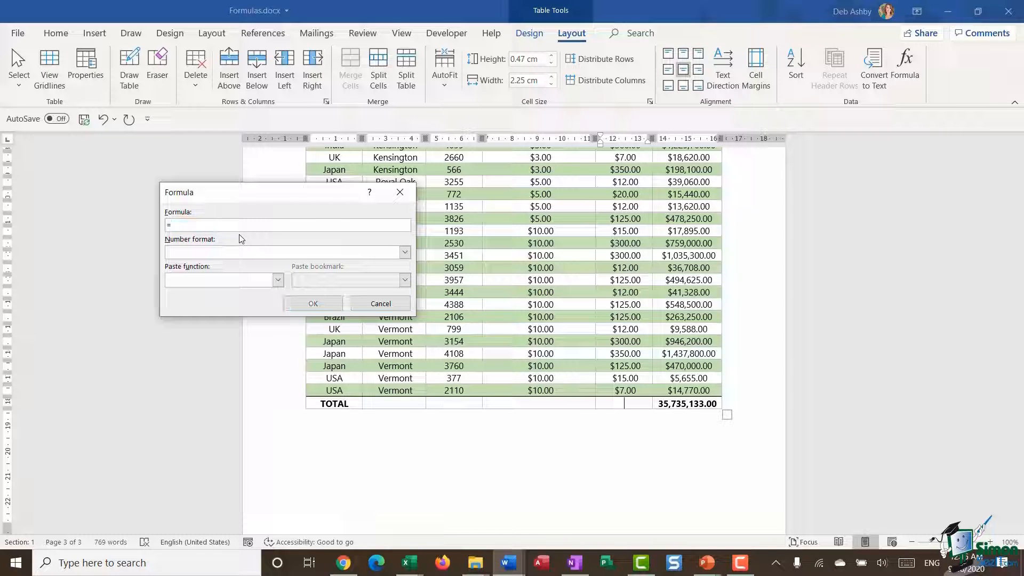
pyautogui.click(278, 280)
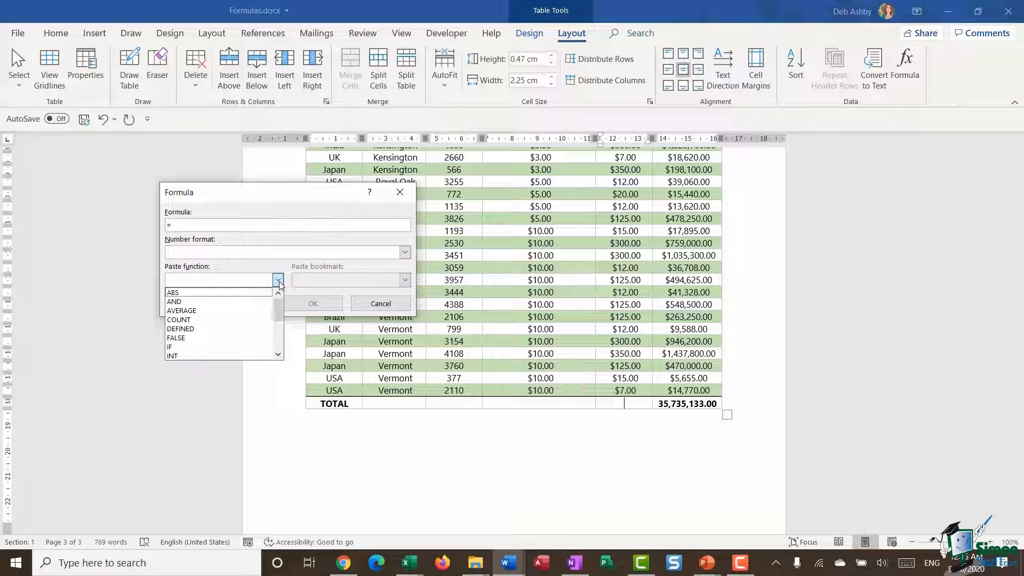
pyautogui.click(215, 320)
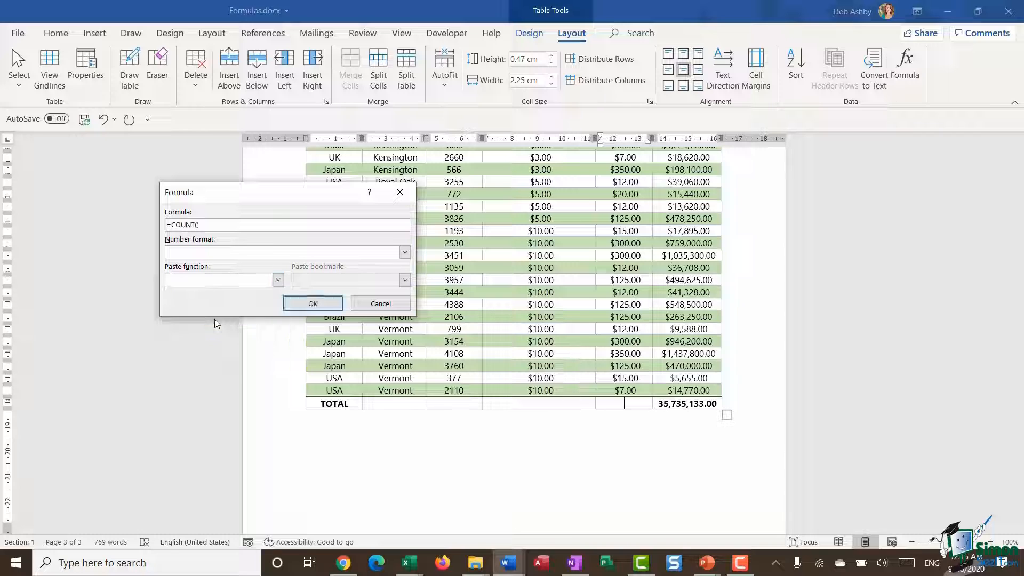
pyautogui.write('ABOVE')
pyautogui.click(313, 303)
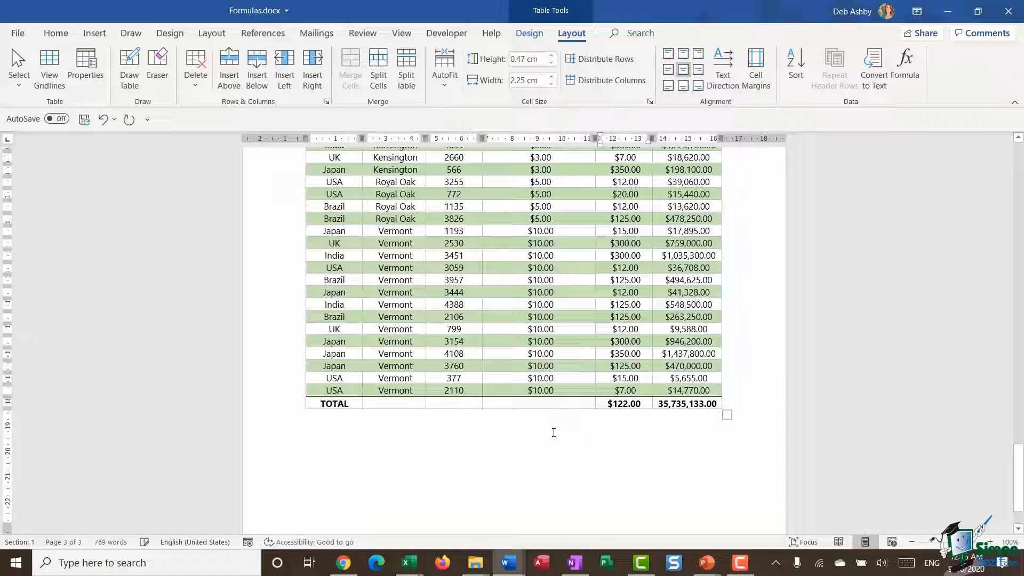
# Step: Edit the COUNT formula in the Sale Price cell of the TOTAL row to apply a different number format
pyautogui.click(621, 406)
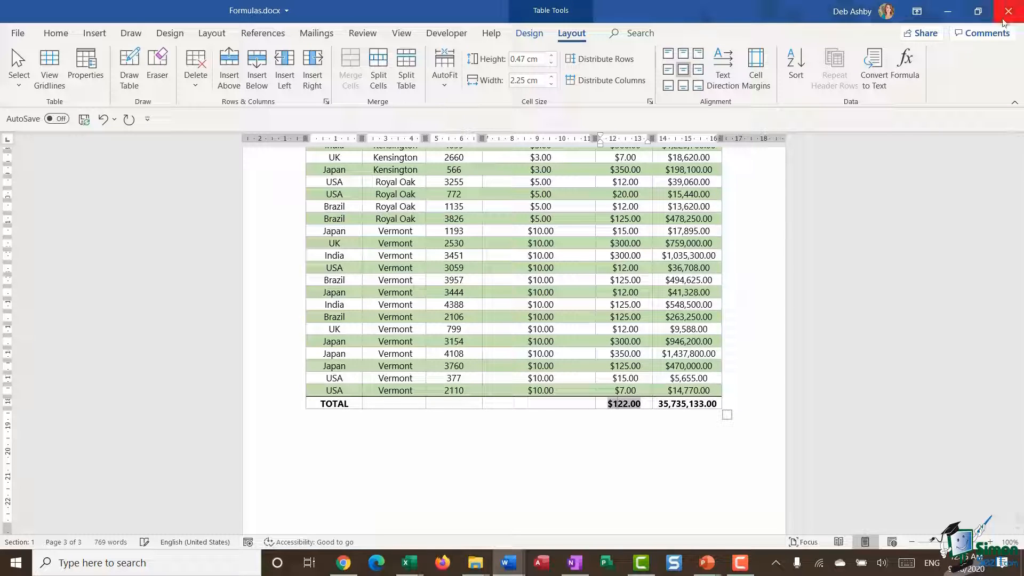
pyautogui.click(905, 66)
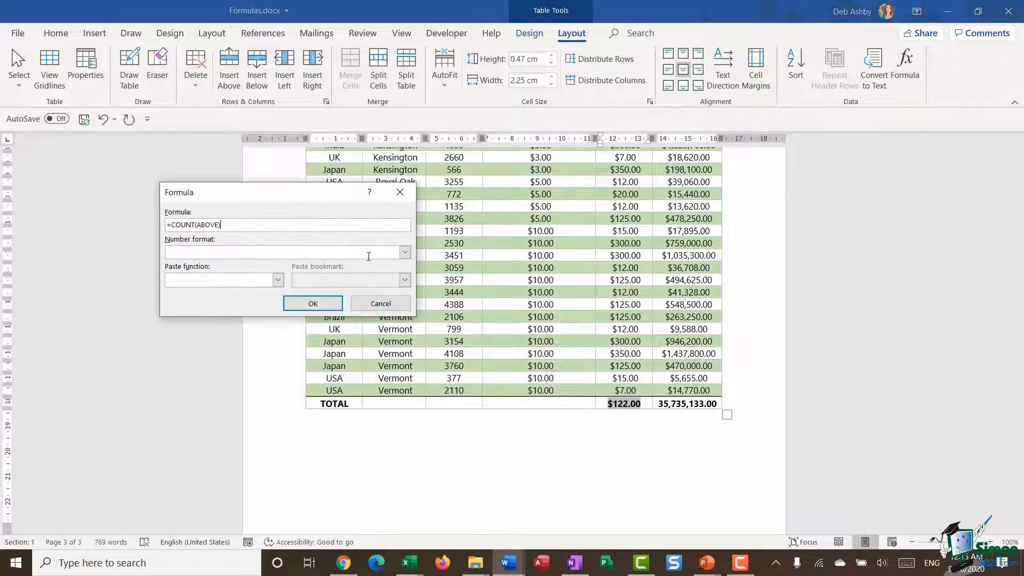
pyautogui.click(404, 253)
pyautogui.click(192, 293)
pyautogui.click(313, 304)
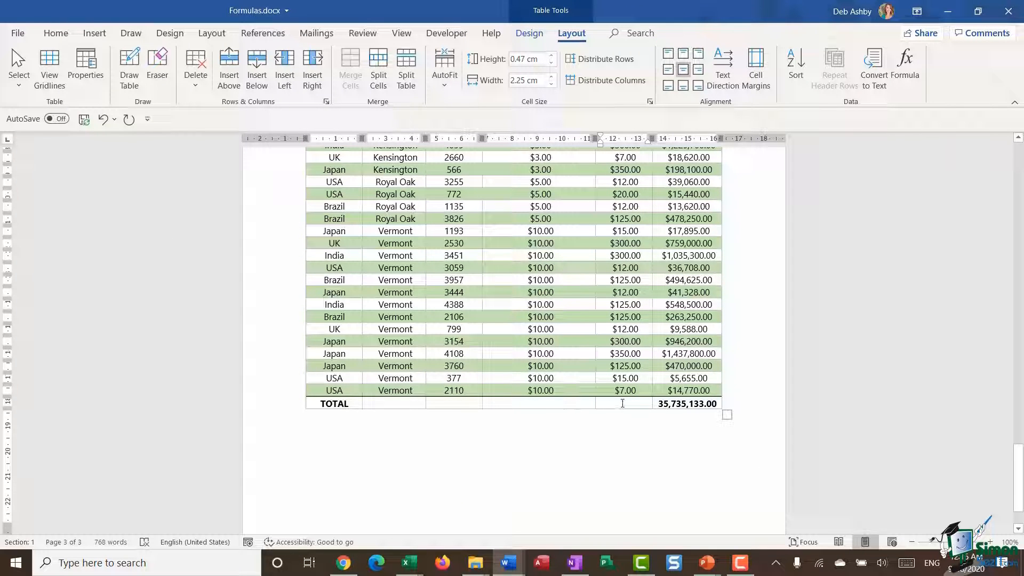
# Step: Start a new formula for the Sale Price cell of the TOTAL row, replacing the default SUM with =IF(SUM(e122,e123)>20,20,0)
pyautogui.click(905, 66)
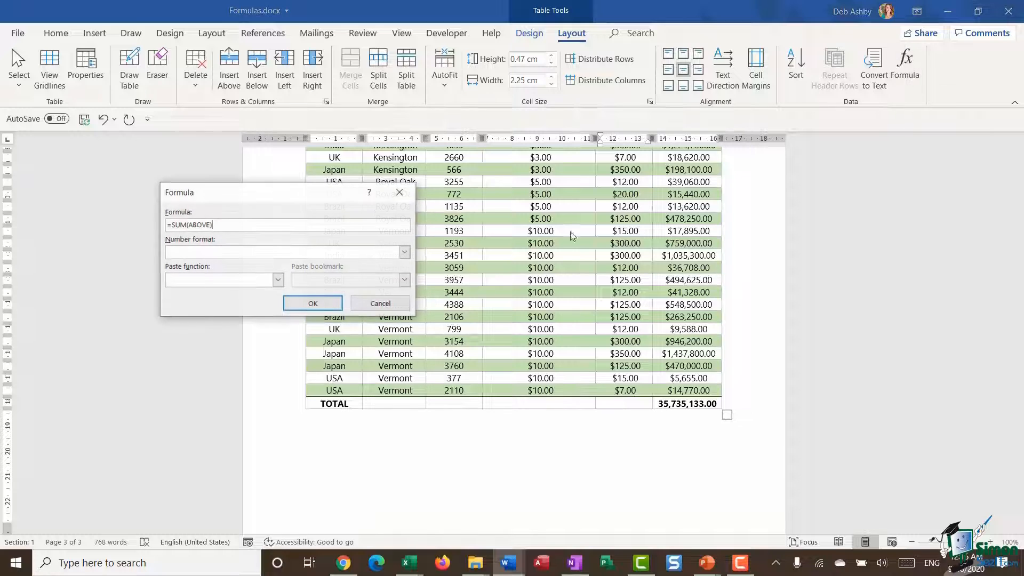
pyautogui.moveTo(292, 199); pyautogui.dragTo(315, 216)
pyautogui.moveTo(233, 238); pyautogui.dragTo(191, 238)
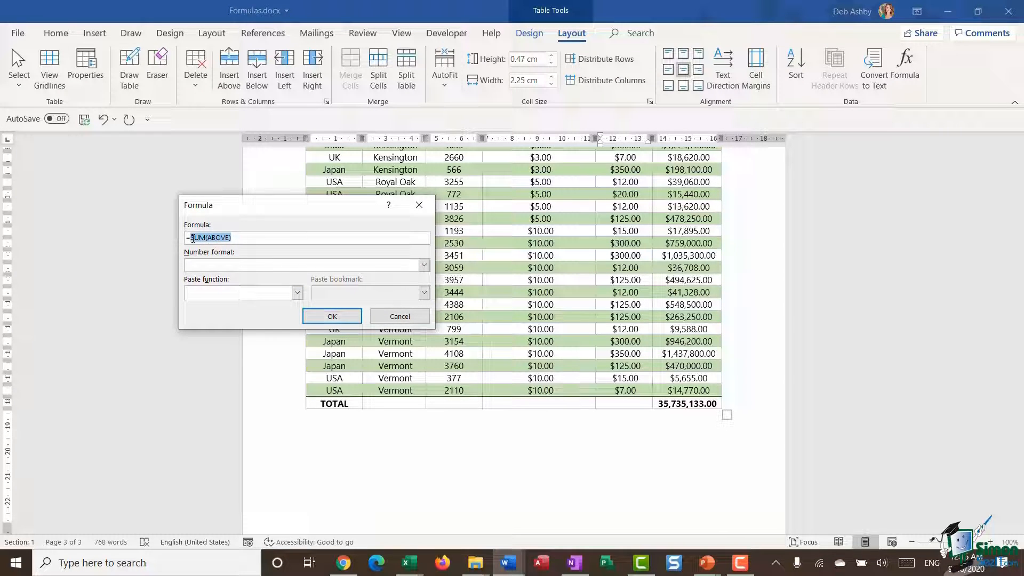
pyautogui.press('Delete')
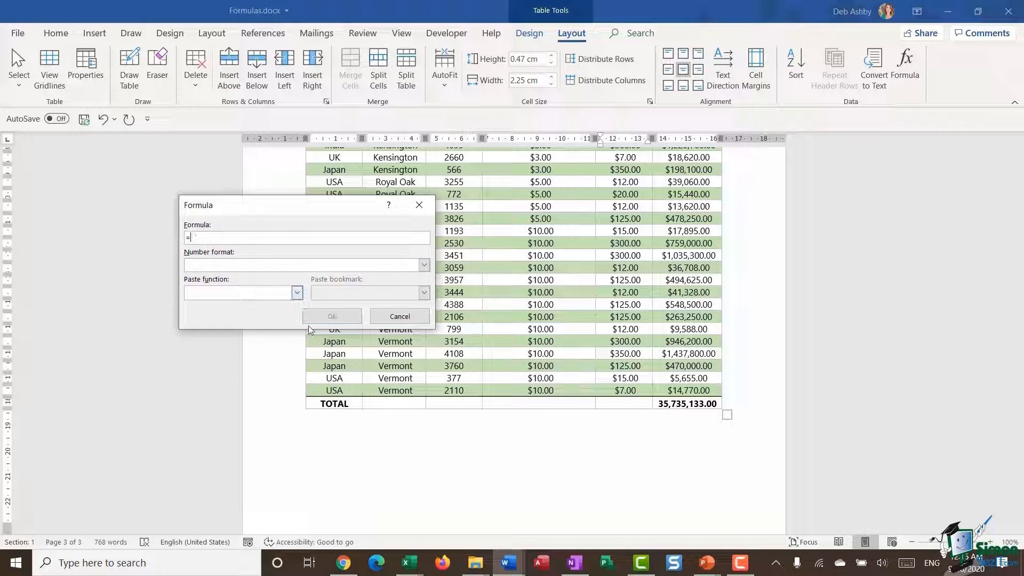
pyautogui.click(296, 291)
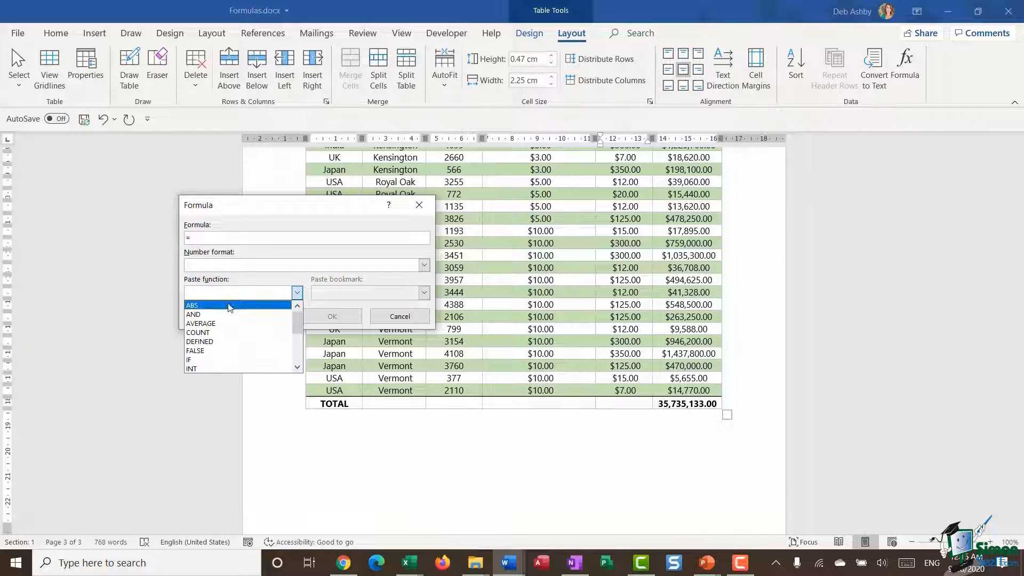
pyautogui.click(196, 361)
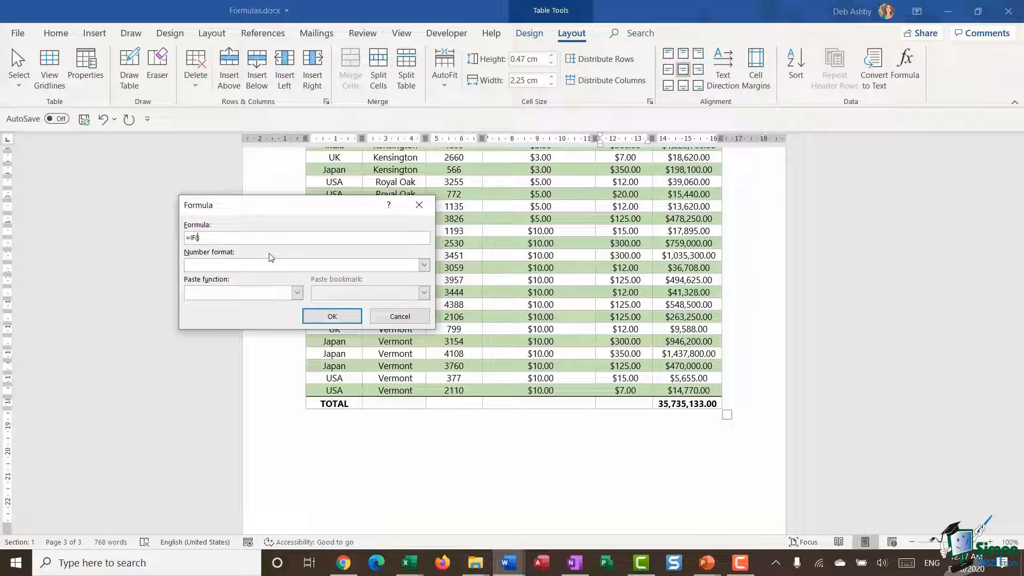
pyautogui.write('SUM(e122,e123)')
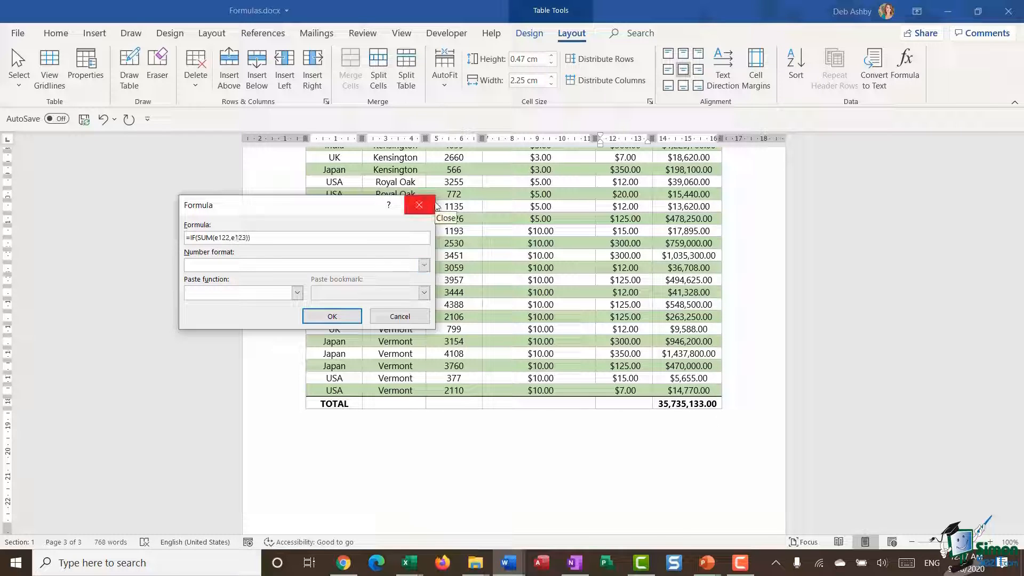
pyautogui.write('>20,20')
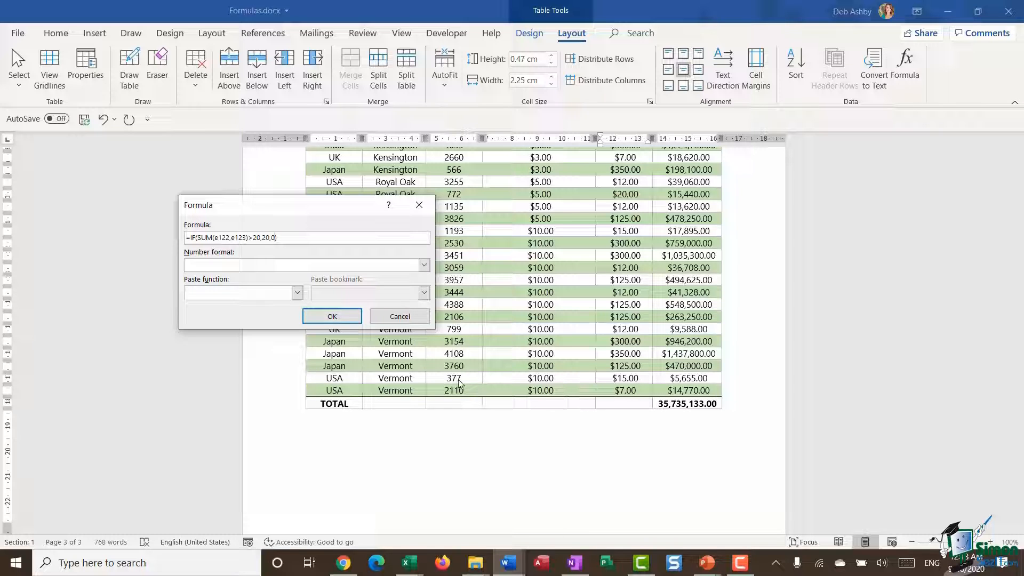
# Step: Apply the number format 0 to the IF formula and insert it in the Sale Price cell of the TOTAL row
pyautogui.click(425, 267)
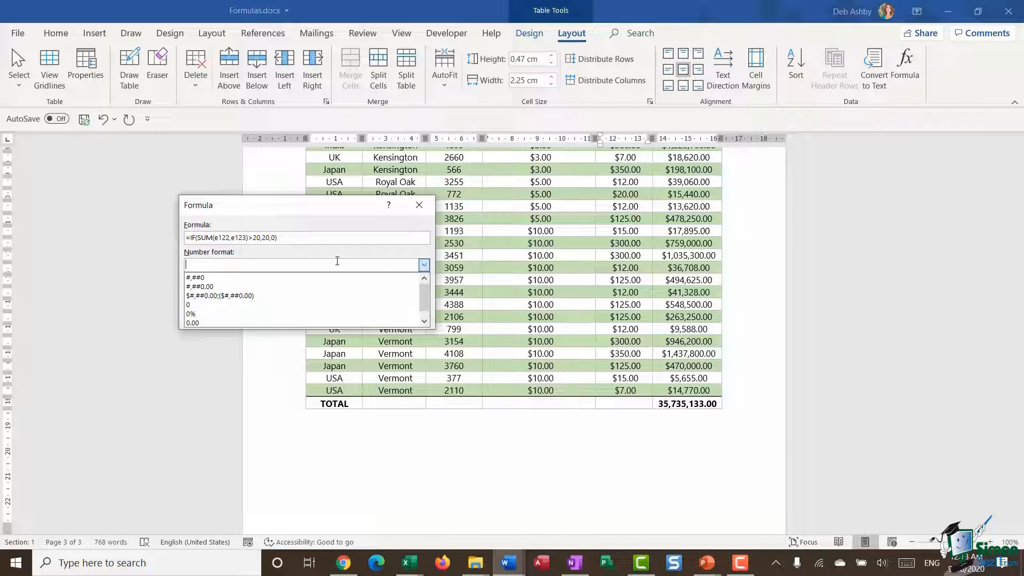
pyautogui.click(208, 305)
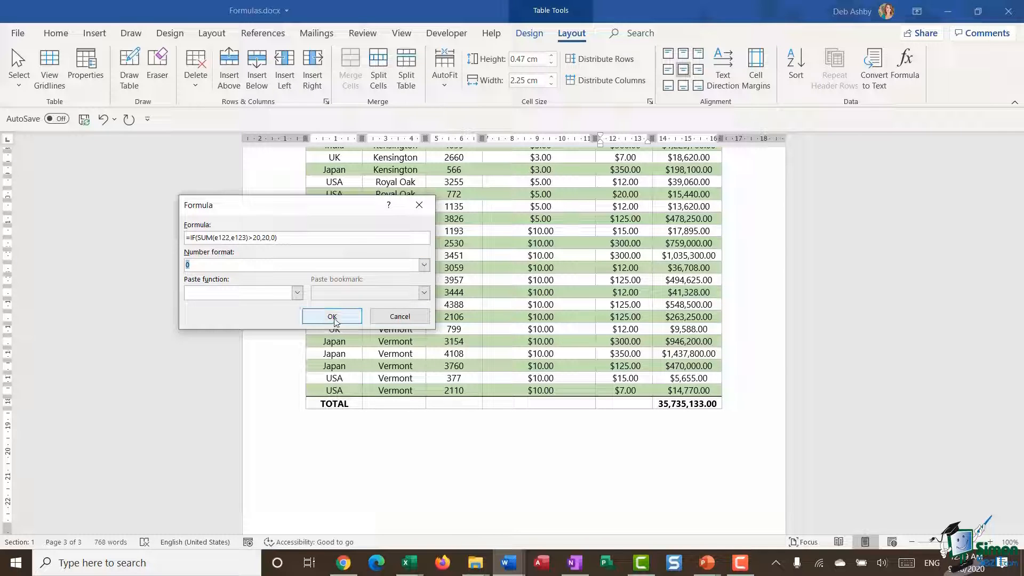
pyautogui.click(333, 317)
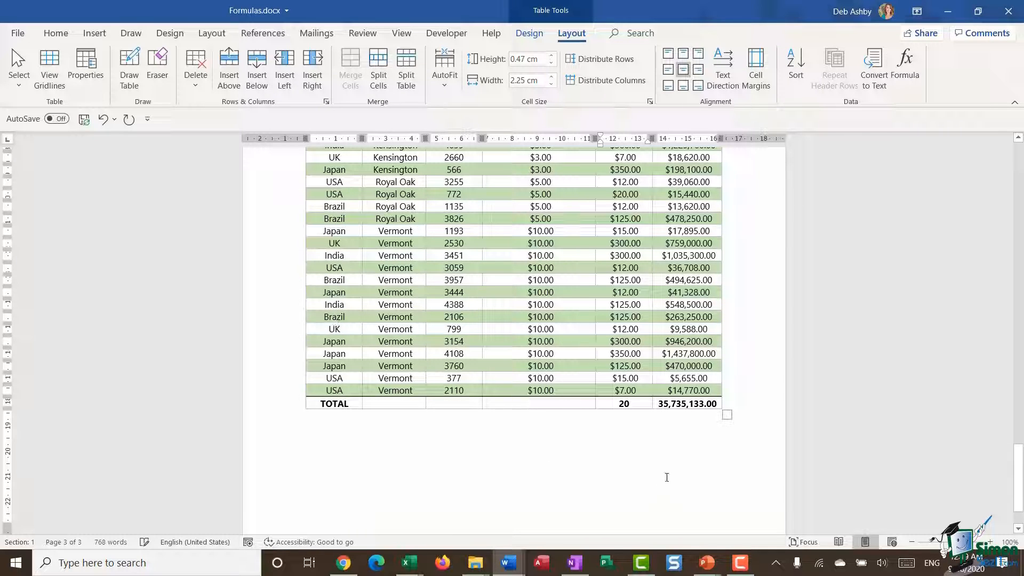